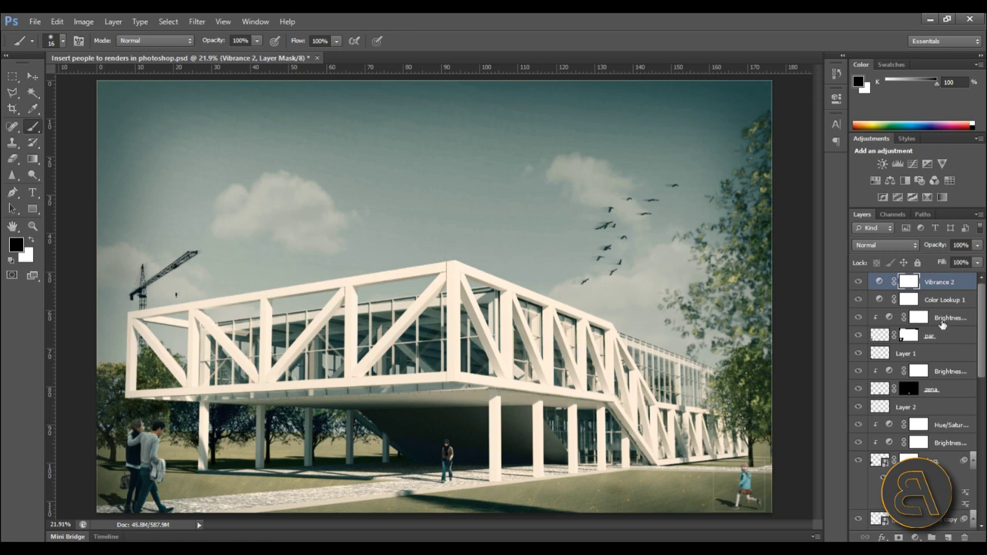
Find the Background copy layer among the lower layers and move it above Vibrance 2 to the head of the layer stack.
scroll(937, 328, "down", 4)
scroll(939, 325, "down", 6)
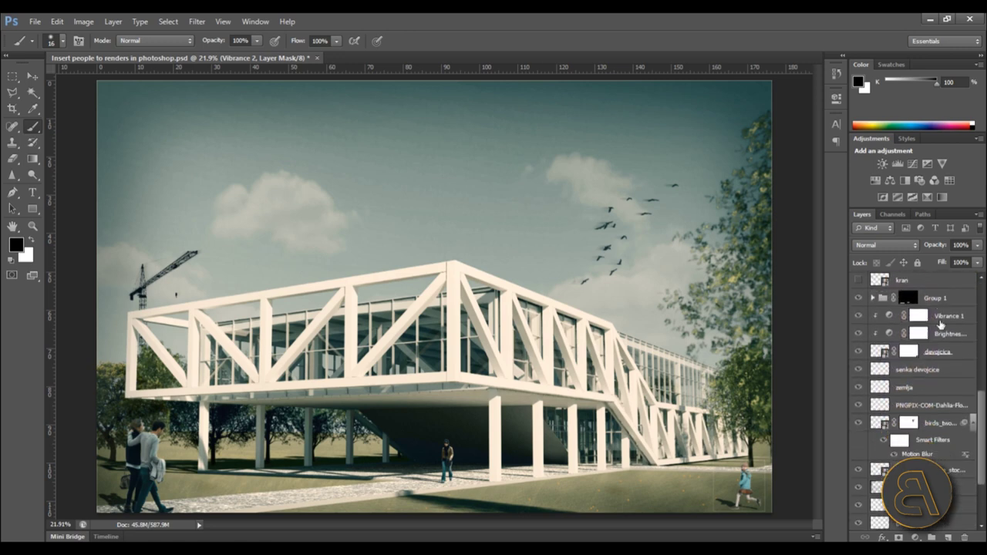
scroll(917, 378, "up", 10)
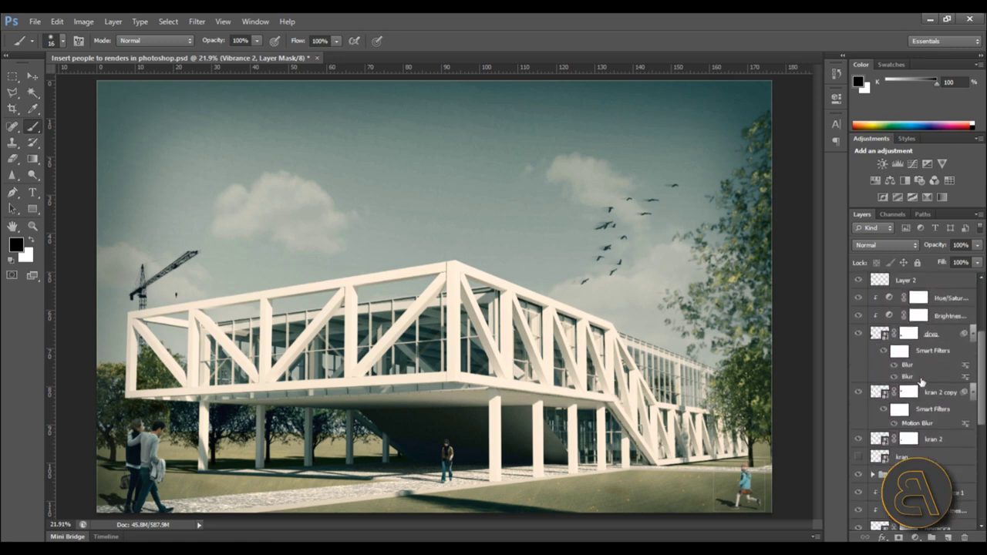
scroll(906, 367, "down", 10)
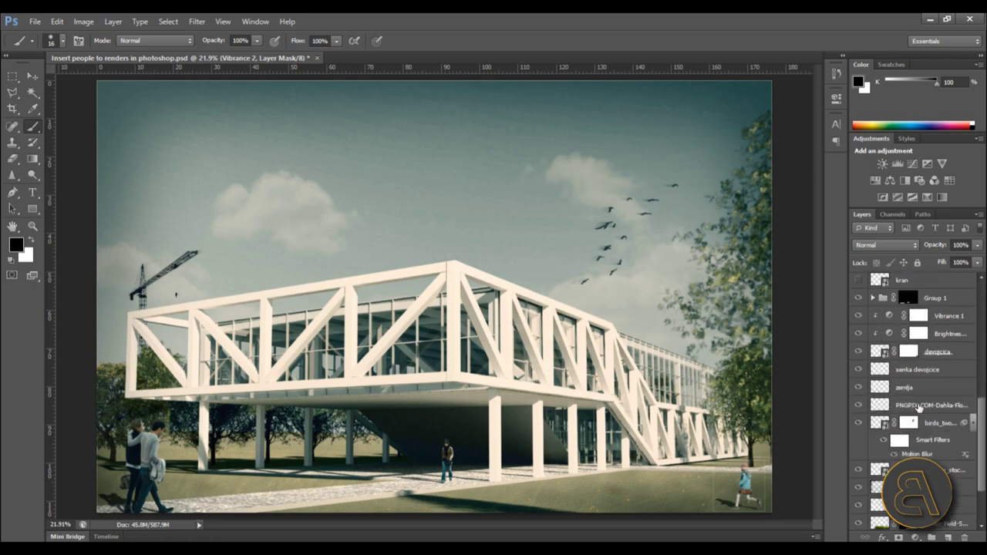
left_click(913, 522)
left_click(913, 504)
left_click_drag(918, 502, 916, 271)
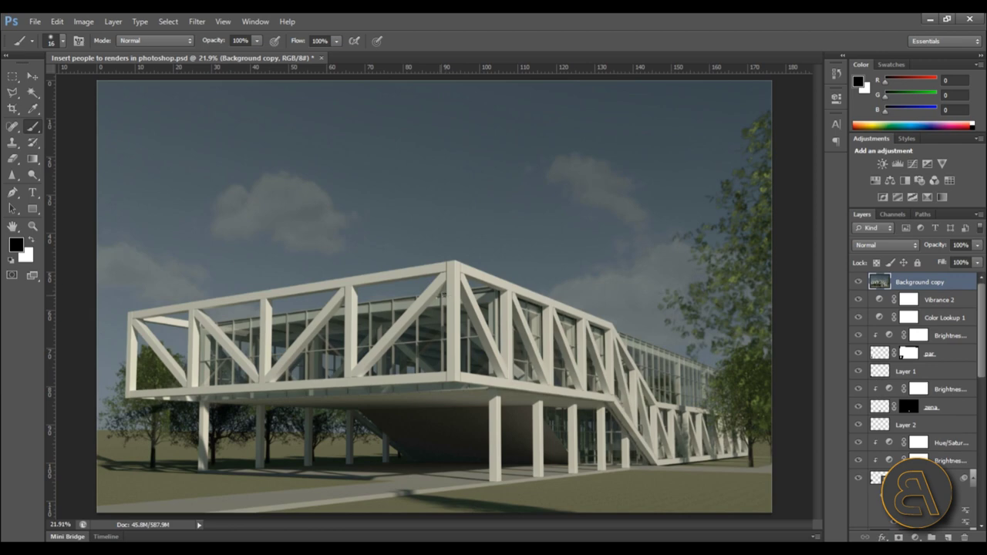
Toggle the Background copy layer's visibility several times to compare the raw render with the edited image, leaving the layer hidden.
left_click(858, 282)
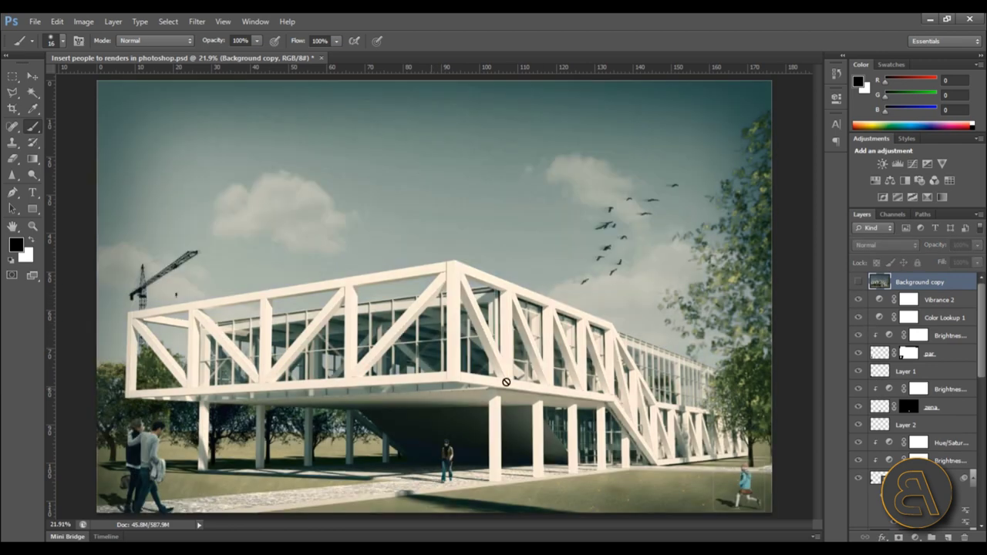
left_click(855, 283)
left_click(856, 283)
left_click(857, 283)
left_click(857, 283)
left_click(858, 282)
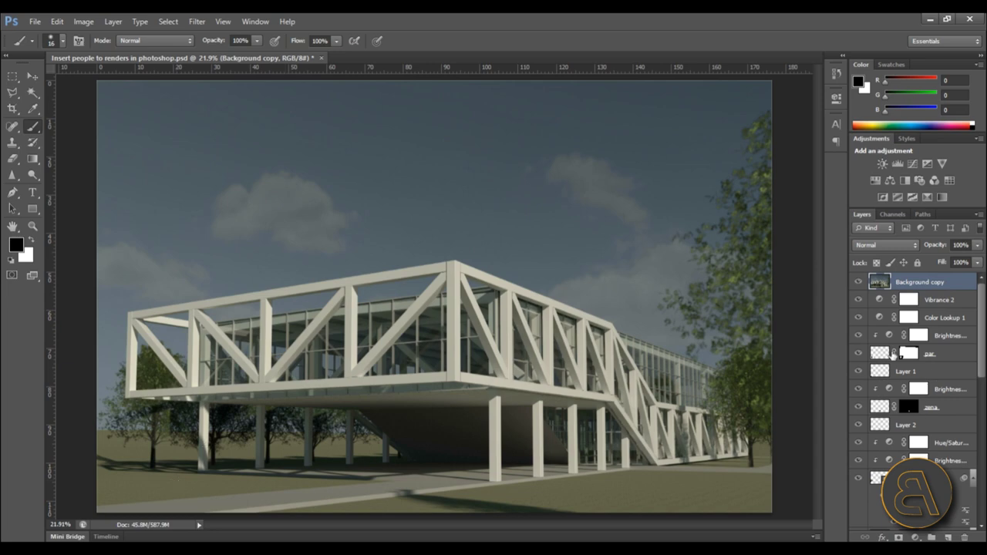
left_click(858, 281)
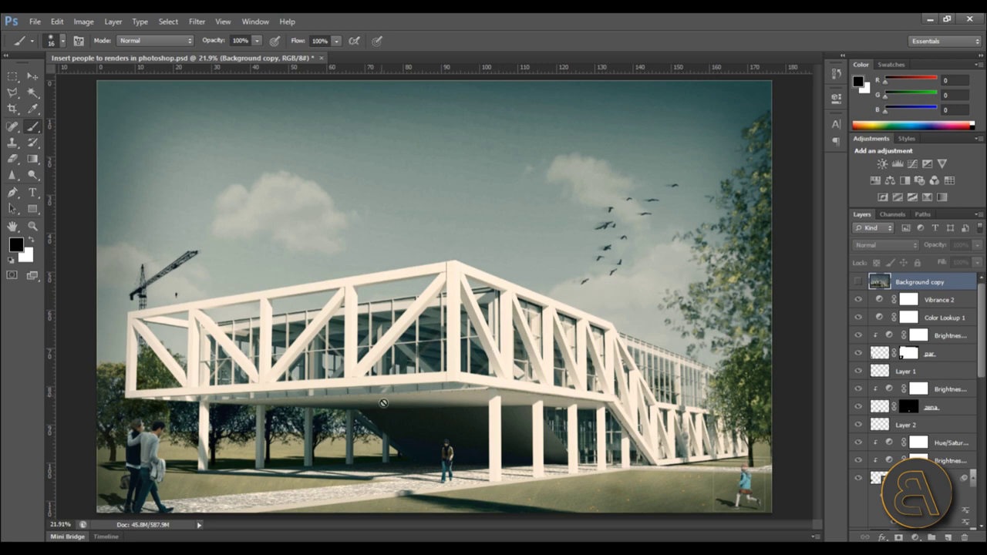
Switch to the "people png" image results in the browser and preview the orange-coat man and People PNG color 30 cut-outs.
left_click(930, 22)
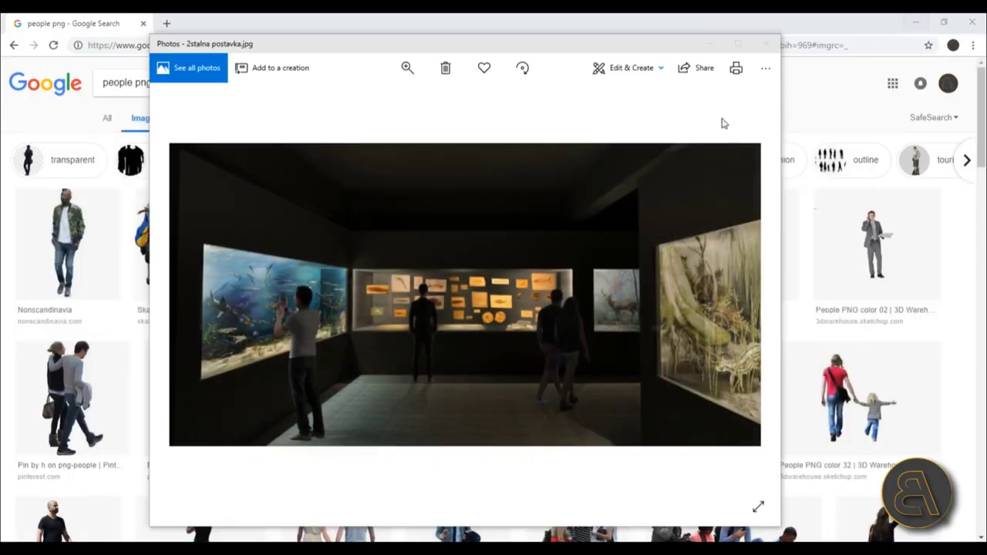
left_click(821, 37)
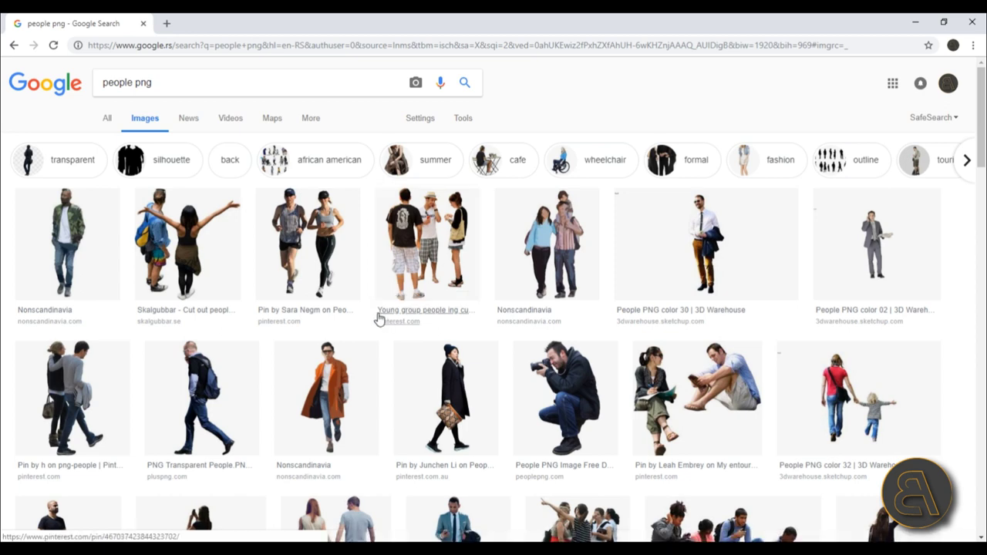
left_click(320, 386)
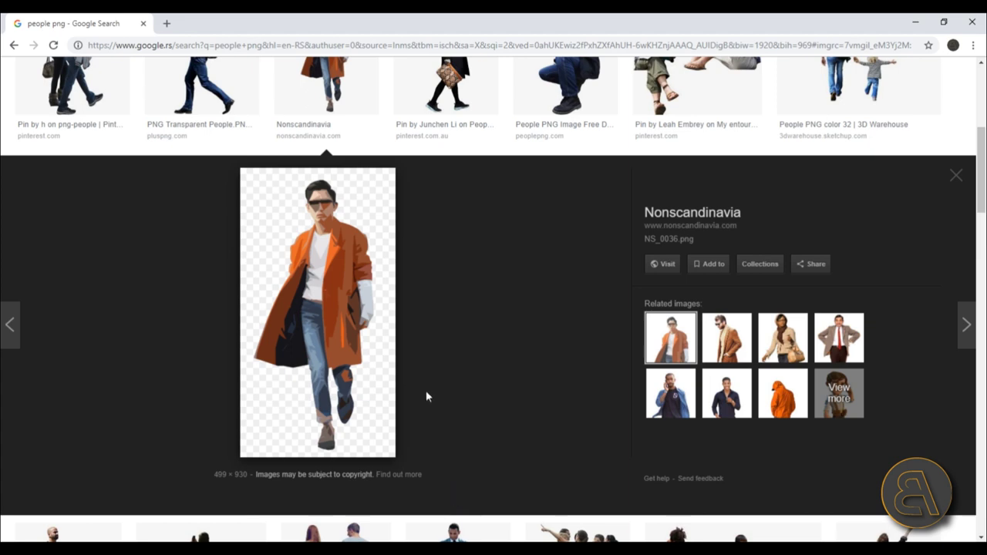
scroll(591, 379, "up", 5)
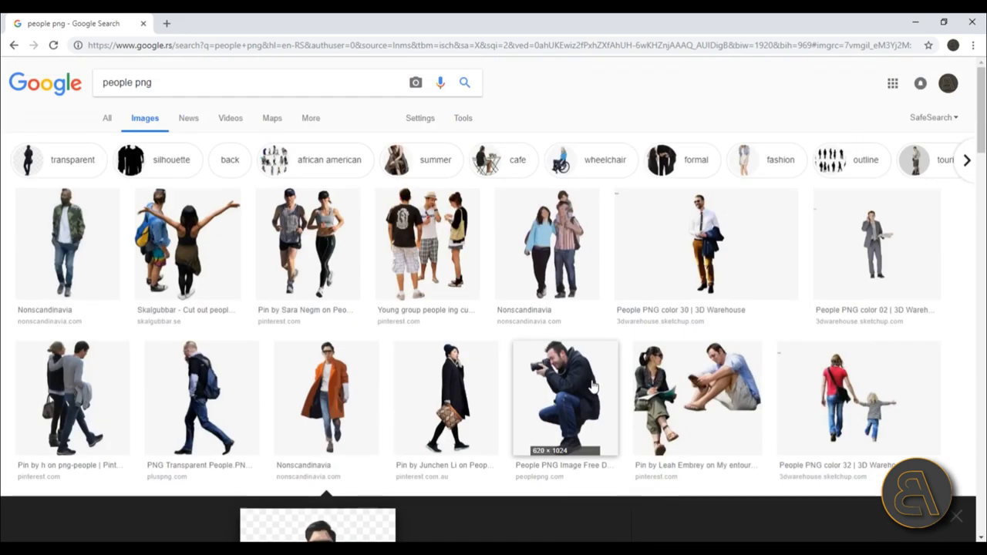
left_click(703, 256)
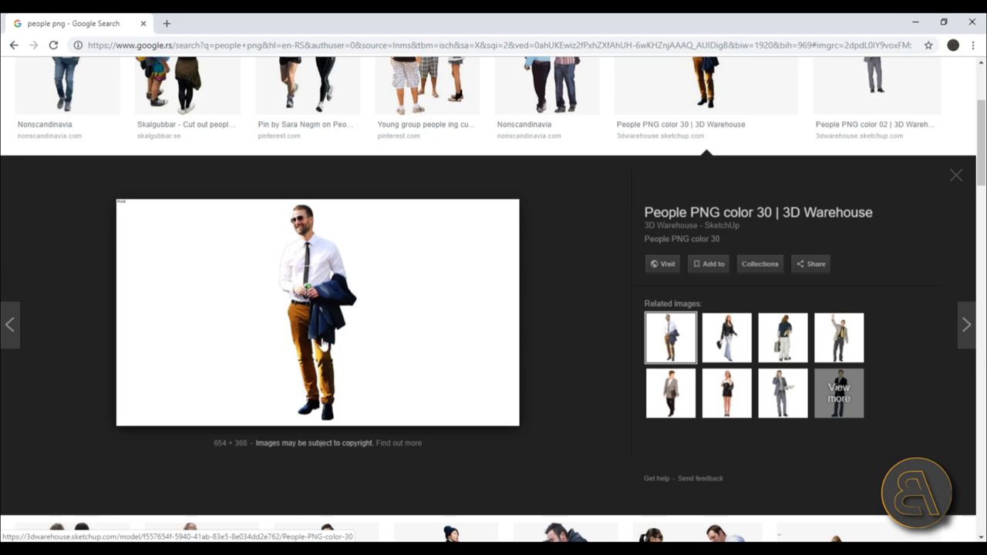
scroll(428, 299, "up", 3)
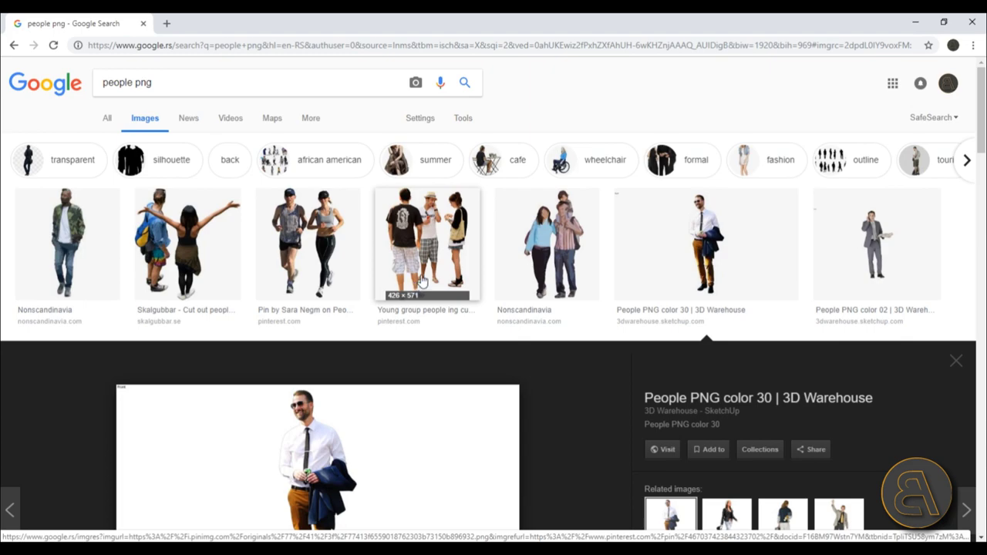
Return to Photoshop to activate the Move tool, and recheck the People PNG color 30 preview in the browser.
left_click(400, 548)
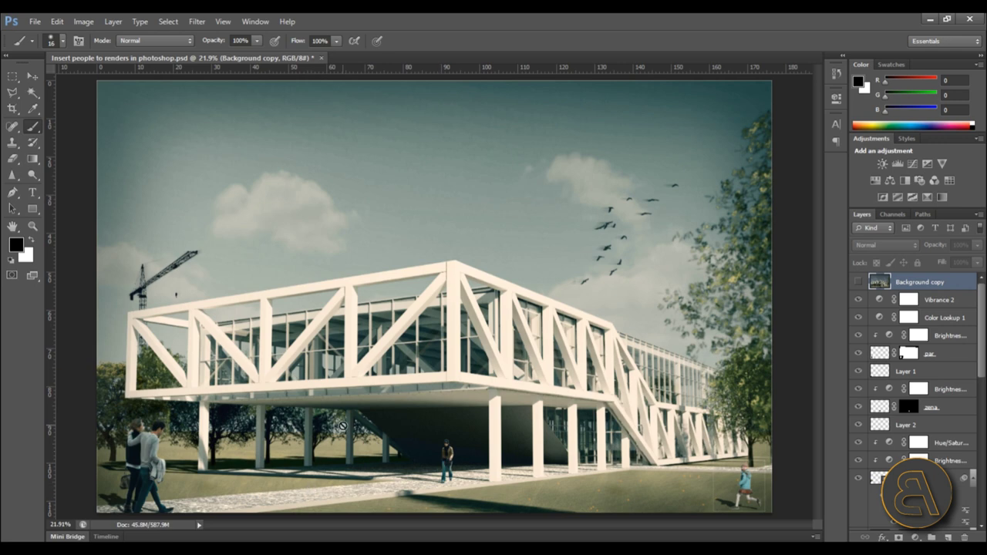
left_click(32, 76)
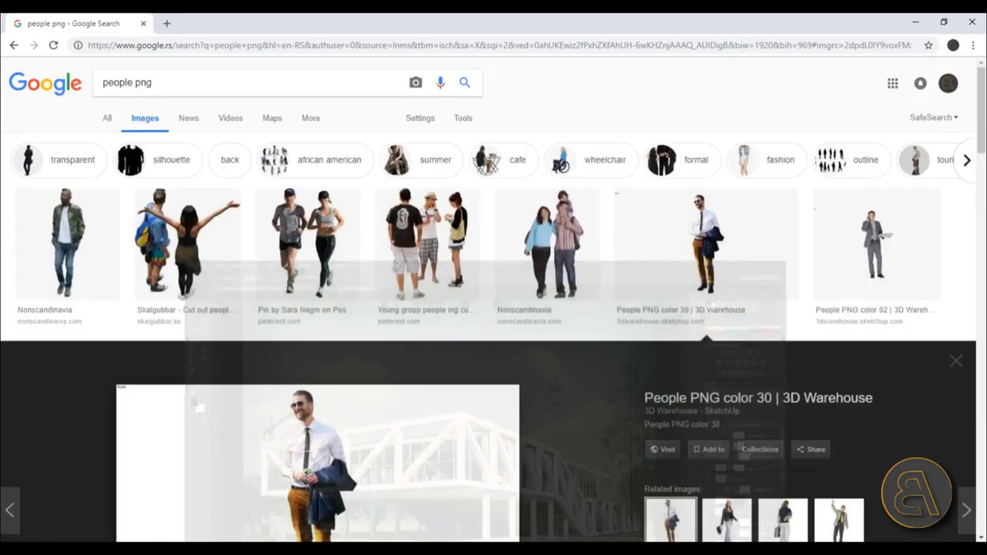
scroll(441, 344, "down", 5)
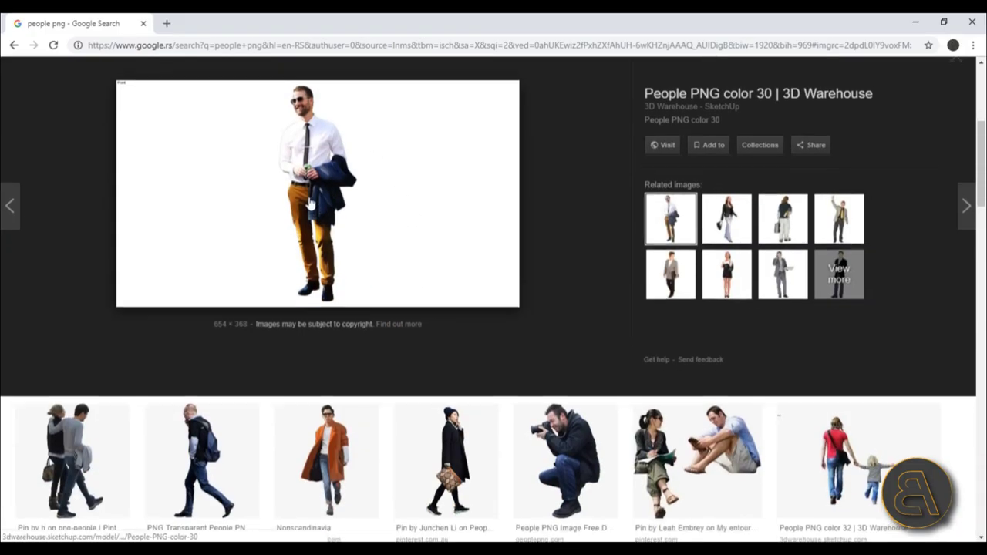
scroll(373, 272, "up", 2)
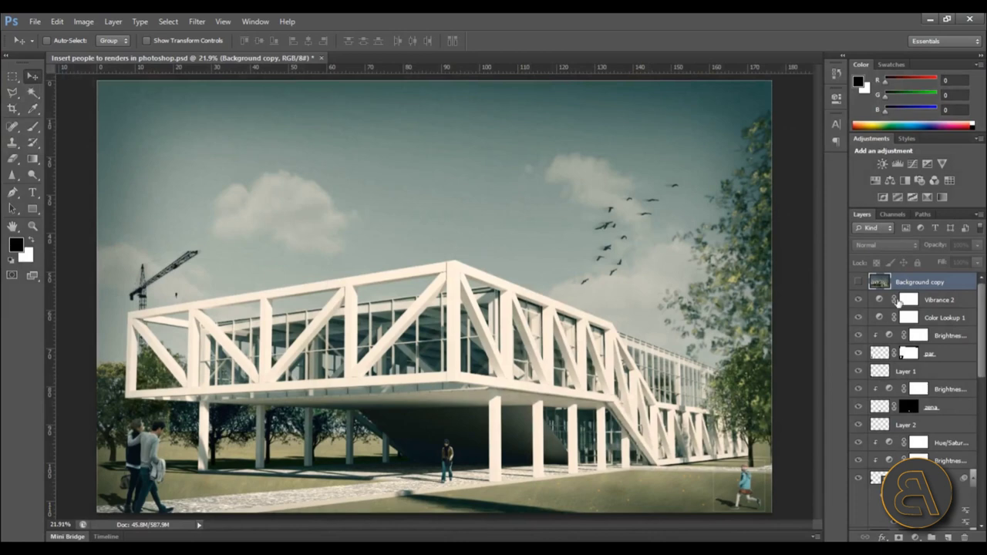
On a new layer above Background copy, brush a red (255, 0, 0) circle in the sky's upper-right corner and an arrow pointing down-left from it.
left_click(948, 538)
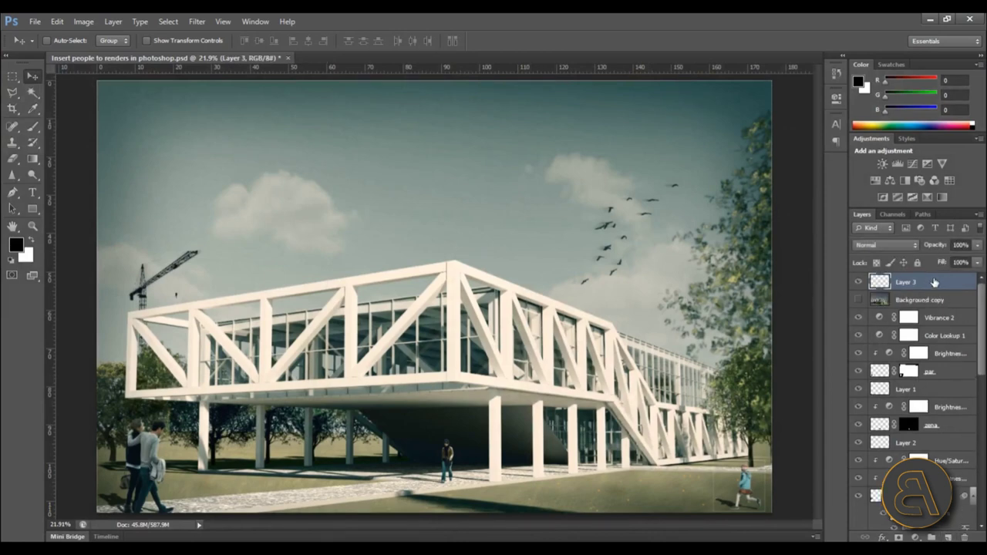
scroll(386, 250, "down", 2)
scroll(387, 250, "up", 1)
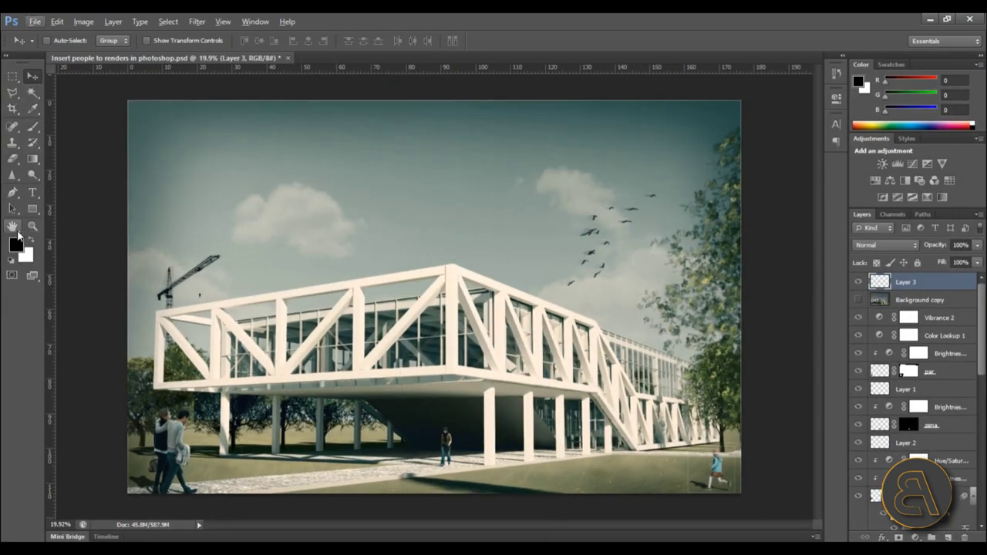
left_click(15, 246)
left_click_drag(498, 225, 715, 170)
left_click(714, 177)
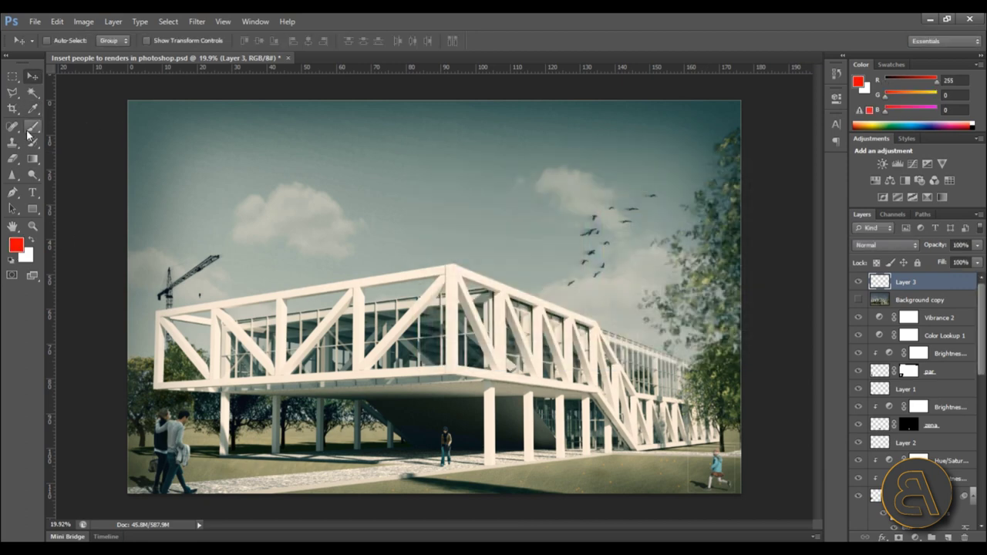
left_click(33, 127)
mouse_move(664, 137)
left_mouse_down()
mouse_move(702, 201)
mouse_move(634, 183)
mouse_move(557, 208)
mouse_move(622, 224)
left_mouse_up()
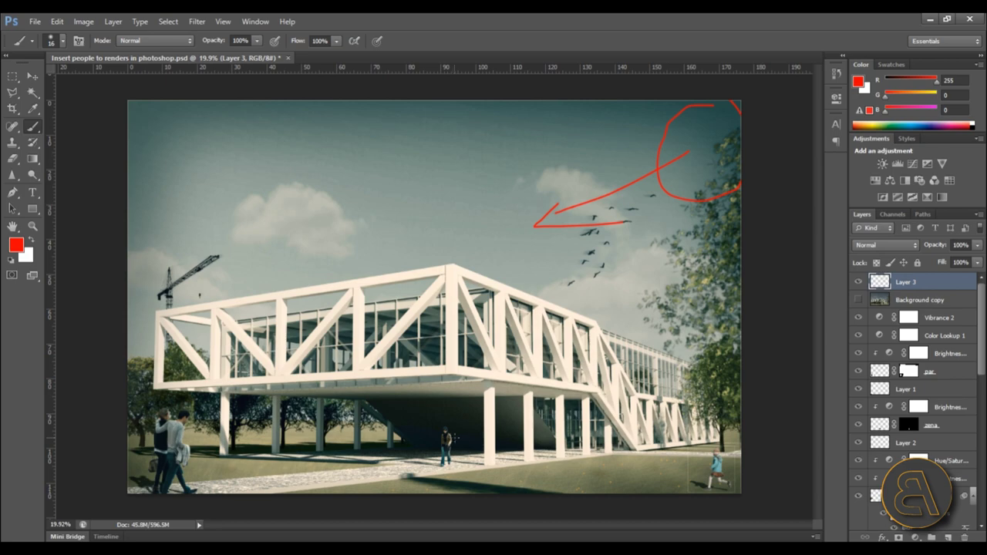
Examine the shading on the woman standing in the shadow beneath the building, and return to the full image.
scroll(456, 438, "up", 10)
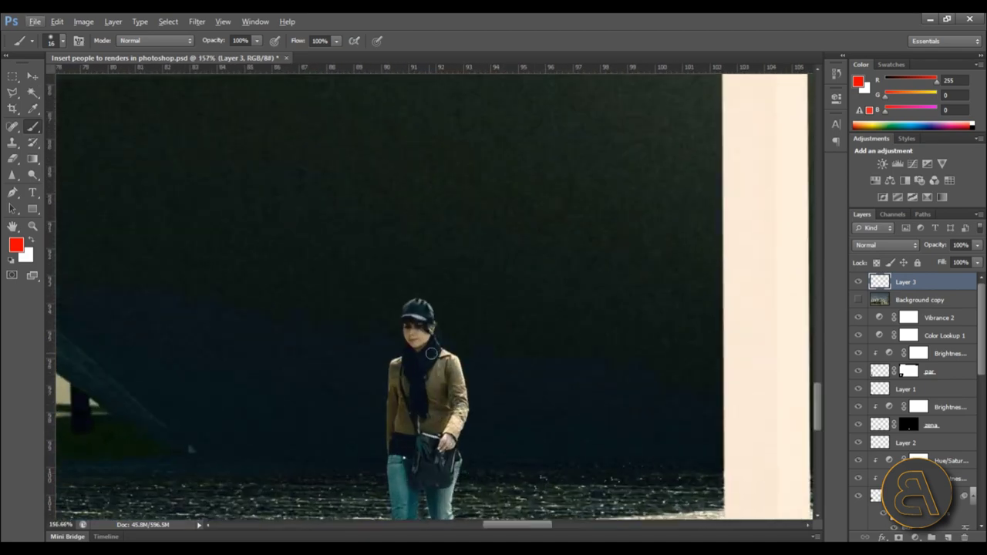
scroll(496, 285, "down", 3)
scroll(490, 359, "up", 4)
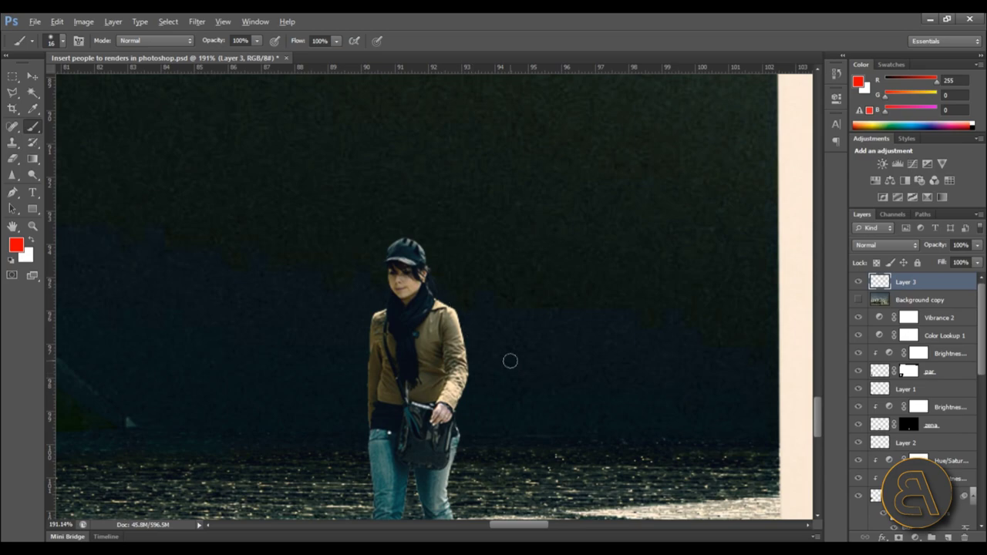
scroll(510, 360, "down", 10)
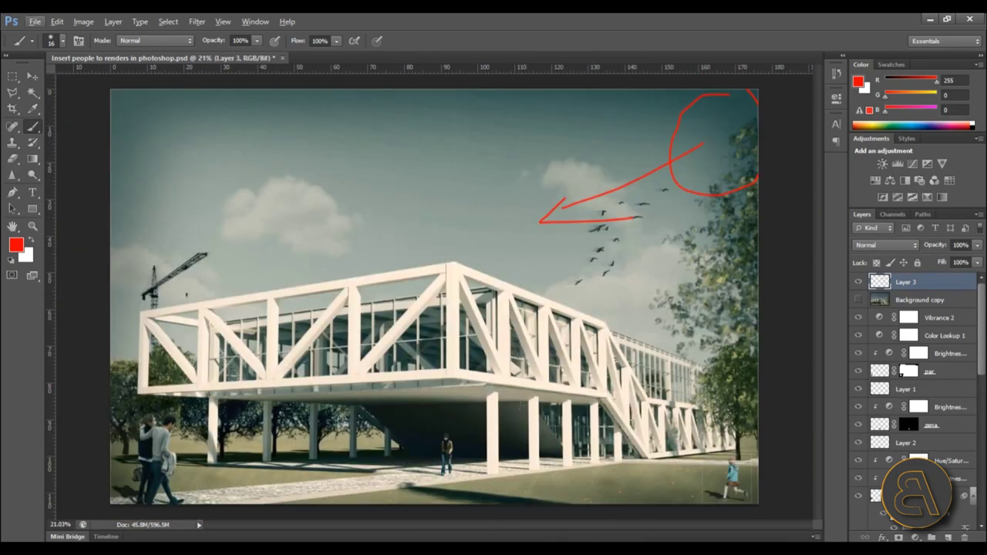
Switch to Photos and examine the lighting and floor shadows of the visitors in 2stalna postavka.jpg.
left_click(630, 547)
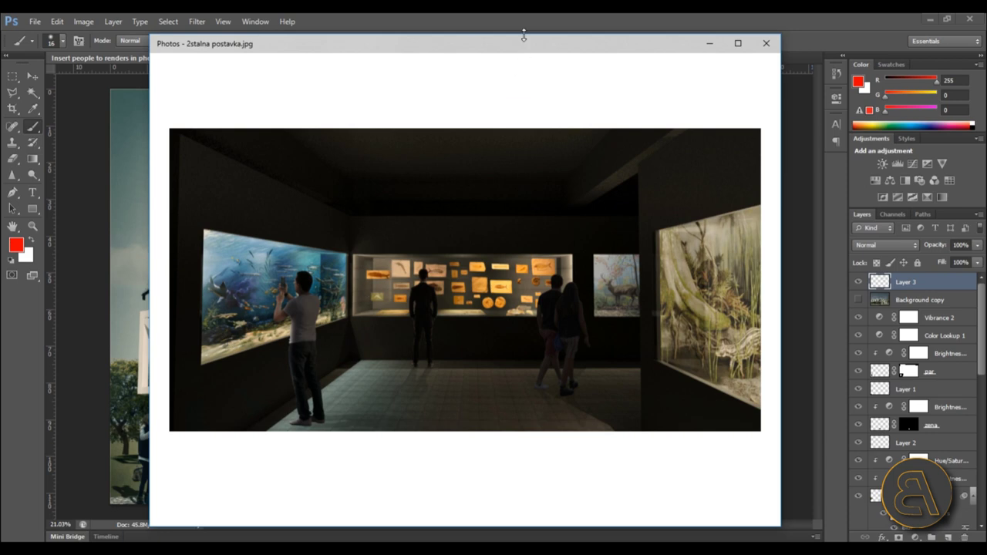
double_click(448, 170)
left_click_drag(312, 322, 520, 165)
scroll(377, 311, "up", 2)
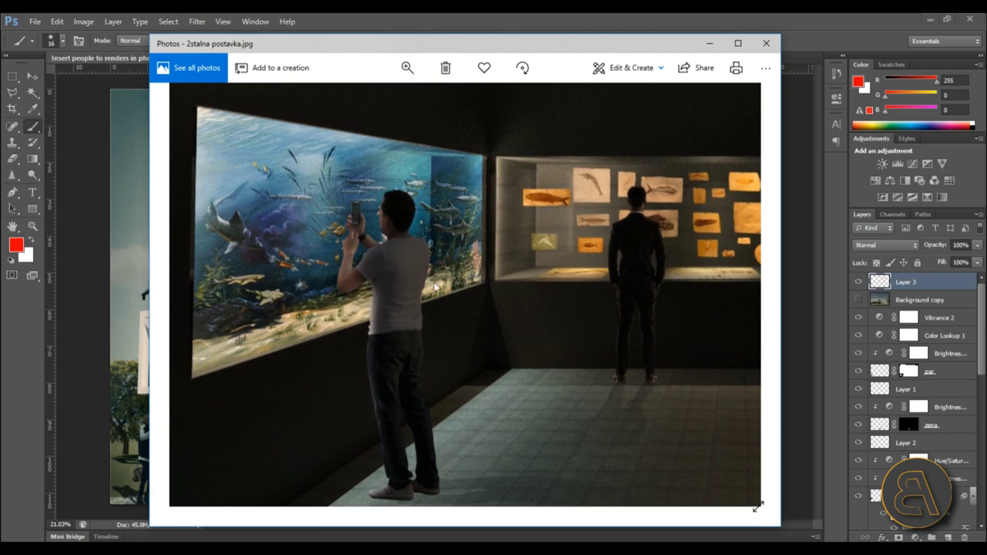
left_click_drag(468, 318, 343, 347)
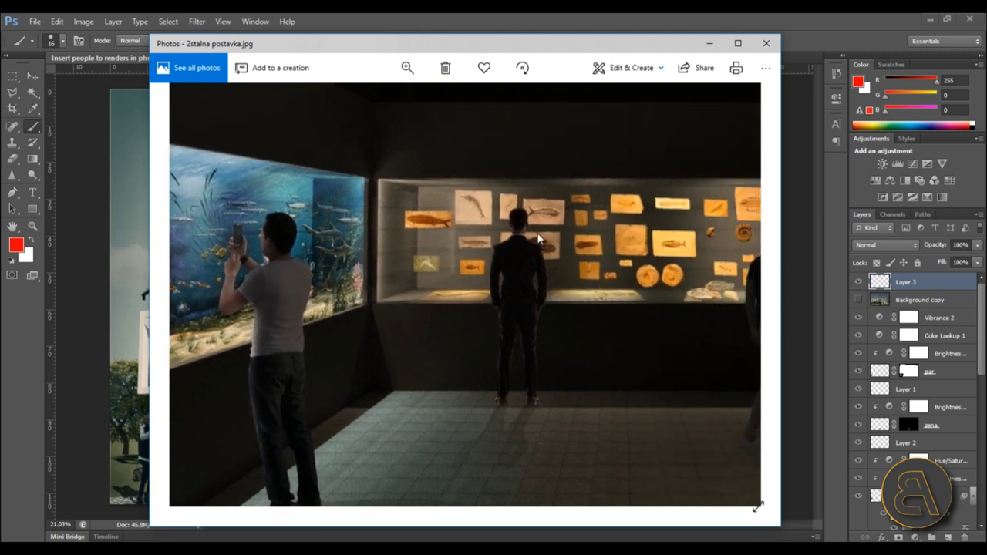
left_click_drag(568, 279, 520, 284)
scroll(518, 284, "right", 4)
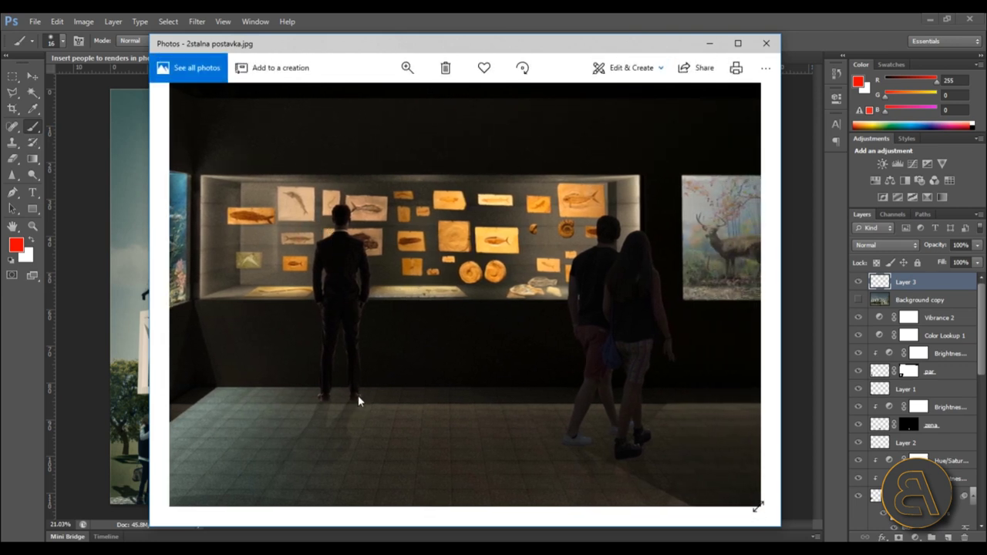
key("Right")
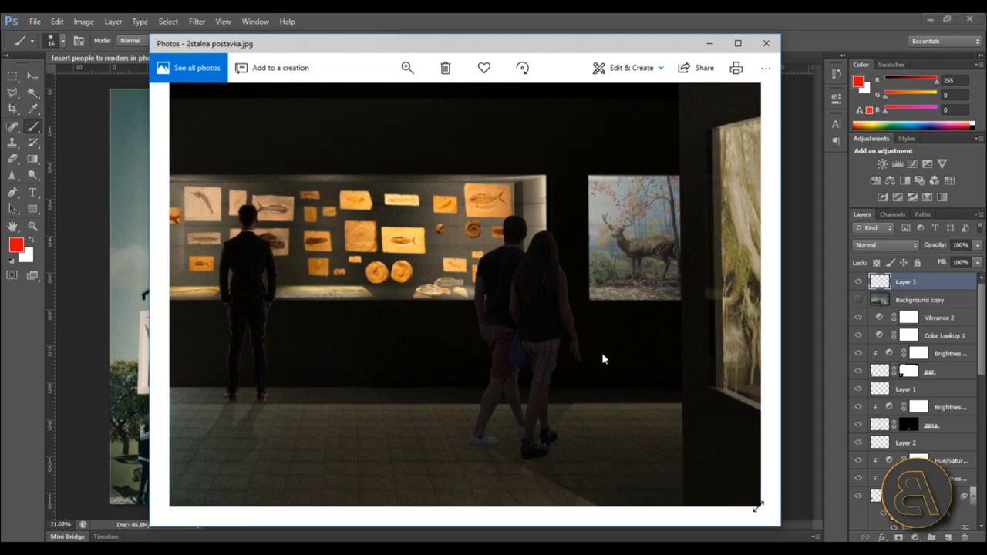
key("Left")
key("Left")
scroll(603, 357, "down", 3)
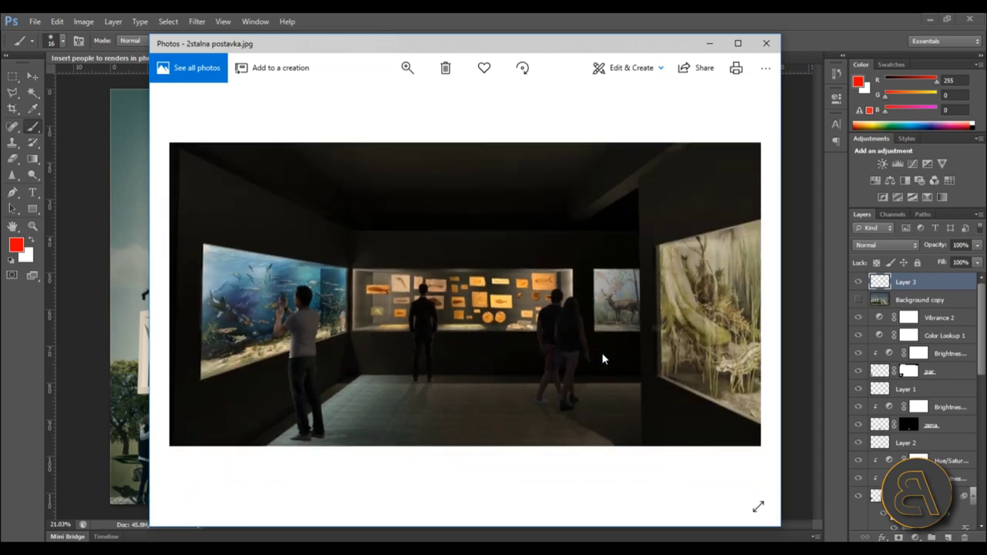
Open the next picture, 3, galerija za tematske i gostujuce izlozbe.jpg, and examine how its gallery visitors are lit.
key("Right")
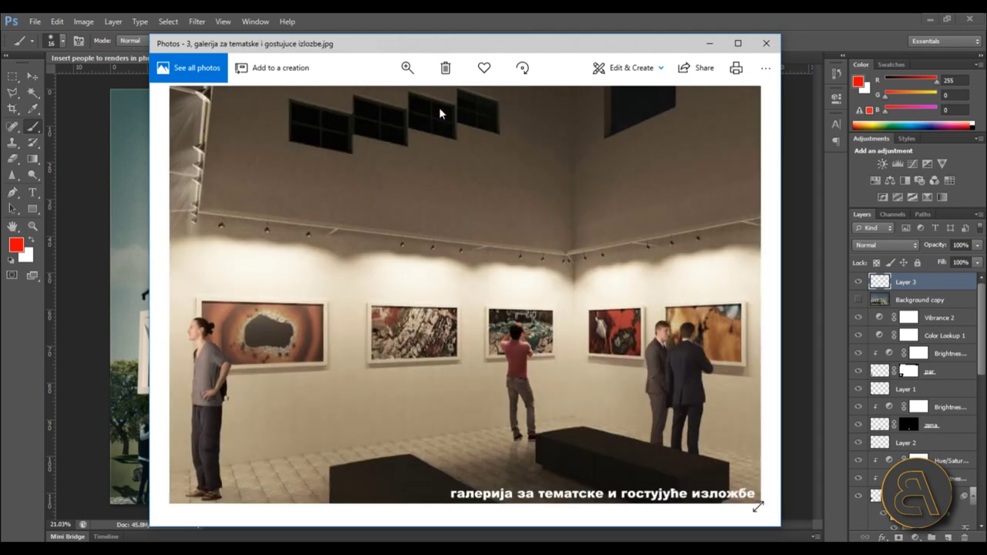
scroll(434, 270, "up", 3)
left_click_drag(592, 418, 507, 251)
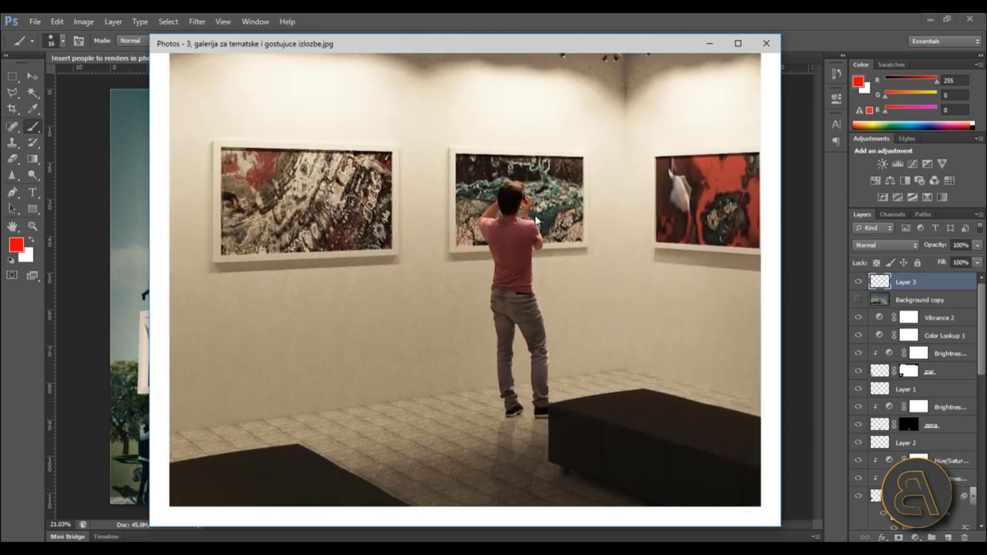
mouse_move(502, 313)
left_mouse_down()
mouse_move(305, 323)
mouse_move(732, 270)
mouse_move(514, 304)
mouse_move(505, 258)
left_mouse_up()
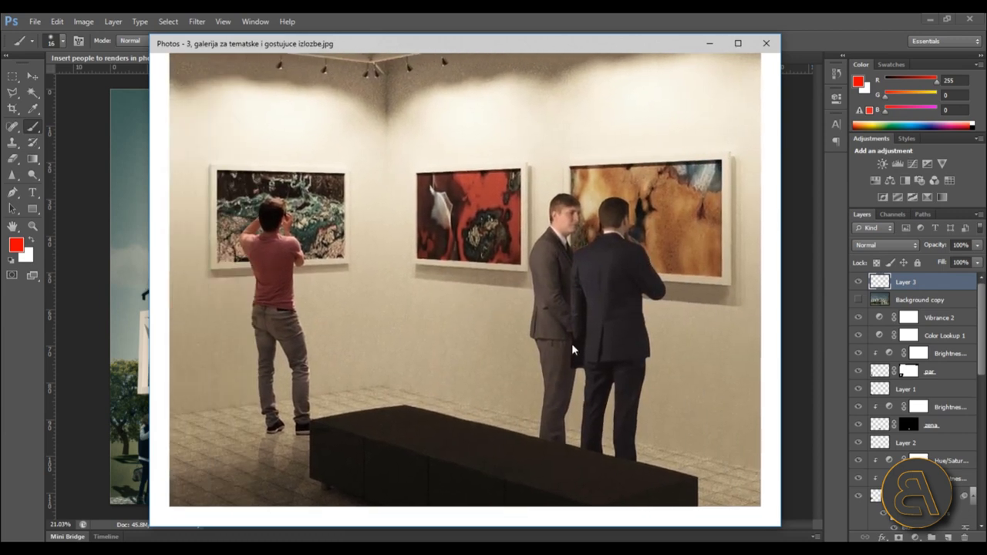
left_click_drag(231, 283, 604, 227)
left_click_drag(437, 282, 544, 222)
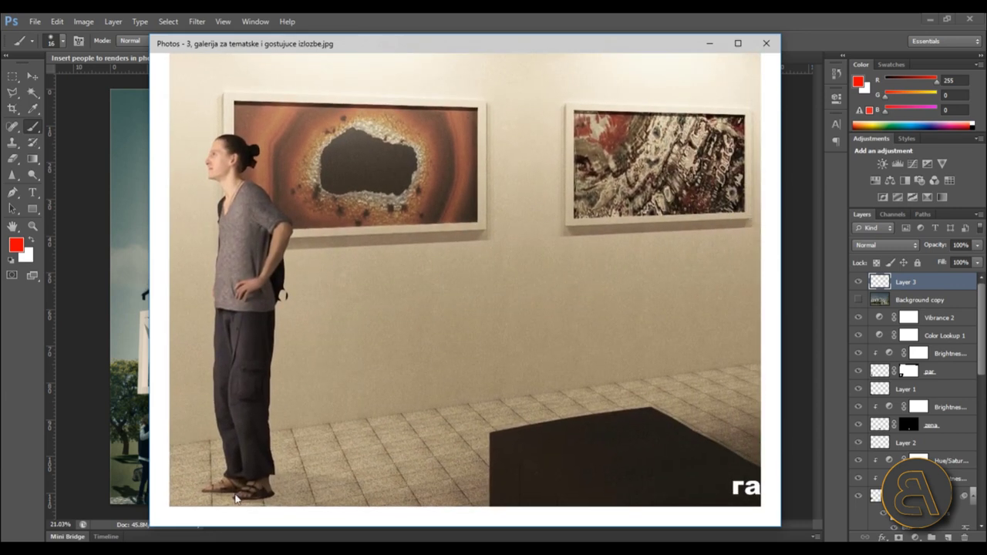
left_click_drag(275, 261, 292, 370)
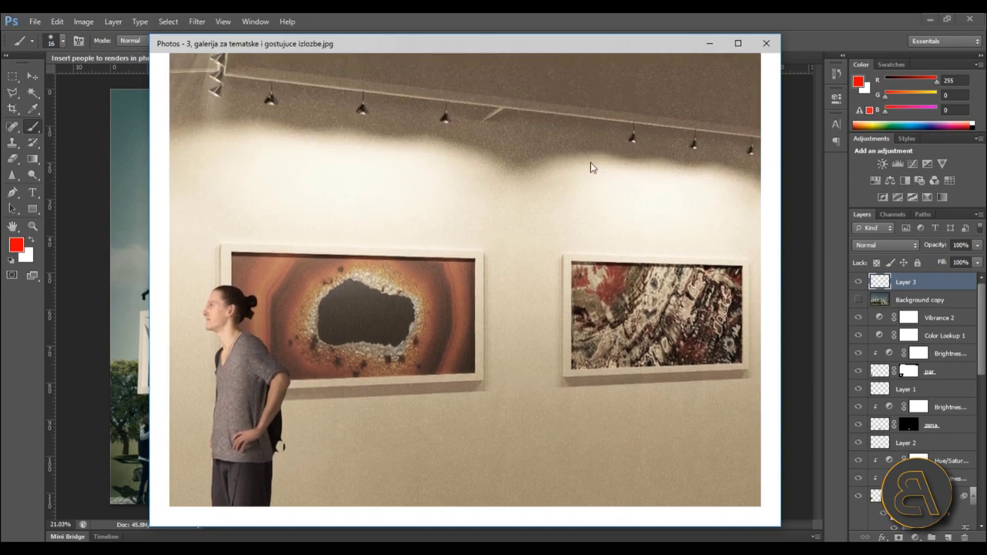
Close the photo viewer, switch to the browser, and save the "People PNG color 30" image to the Desktop as large_thumbnail in JPEG format.
left_click(767, 44)
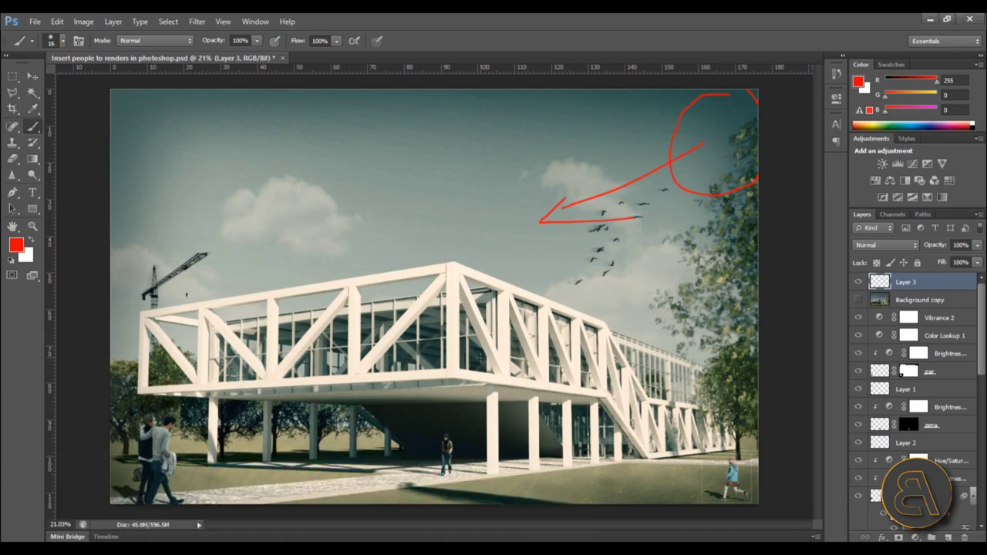
left_click(927, 20)
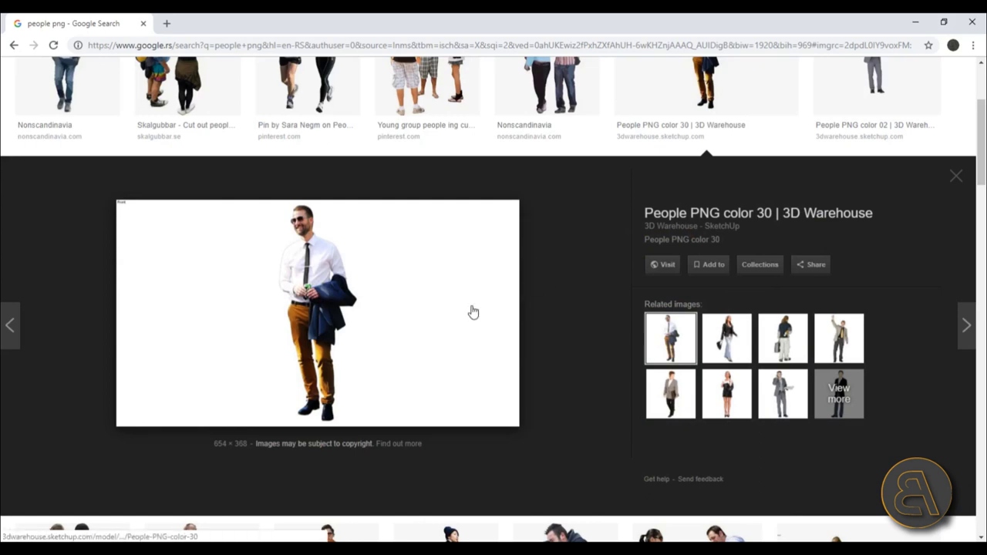
right_click(408, 319)
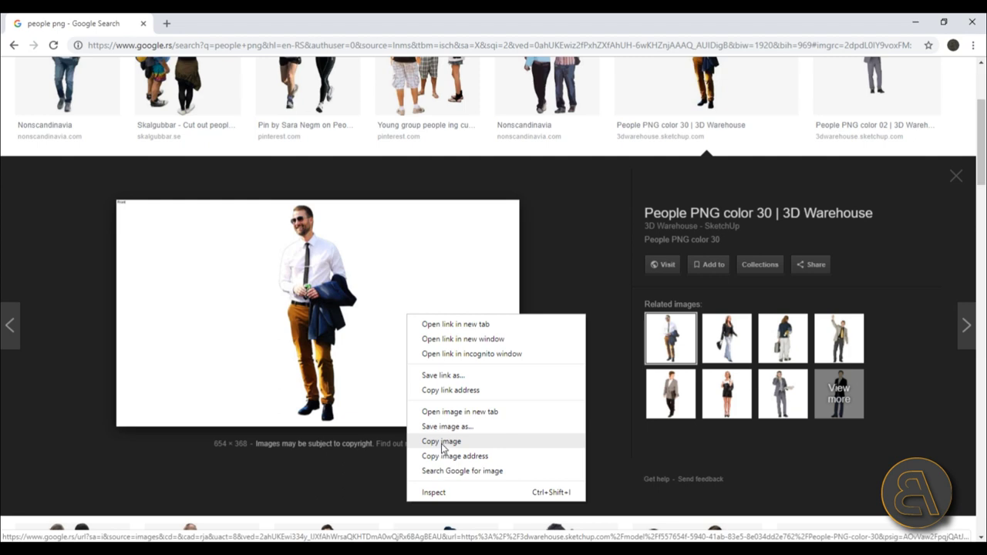
left_click(572, 269)
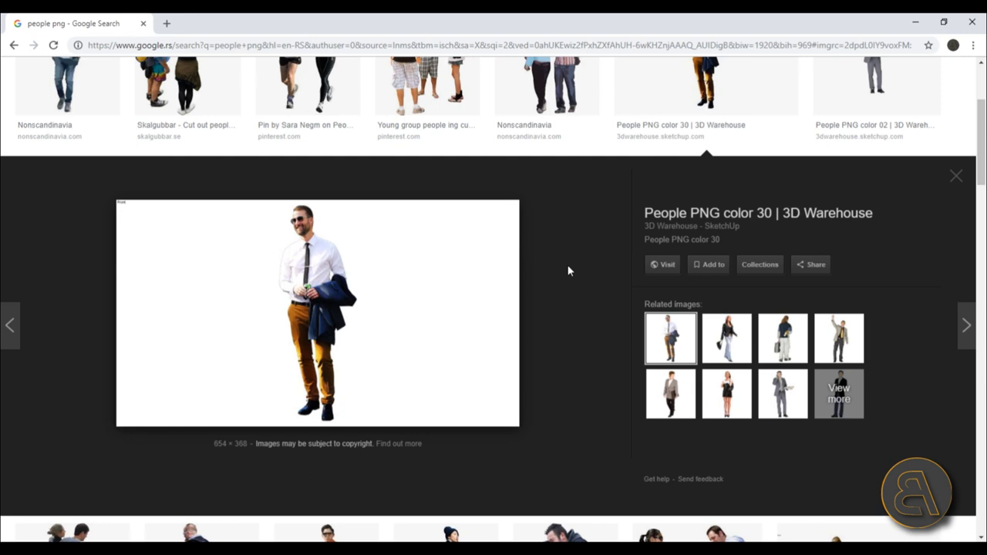
right_click(329, 333)
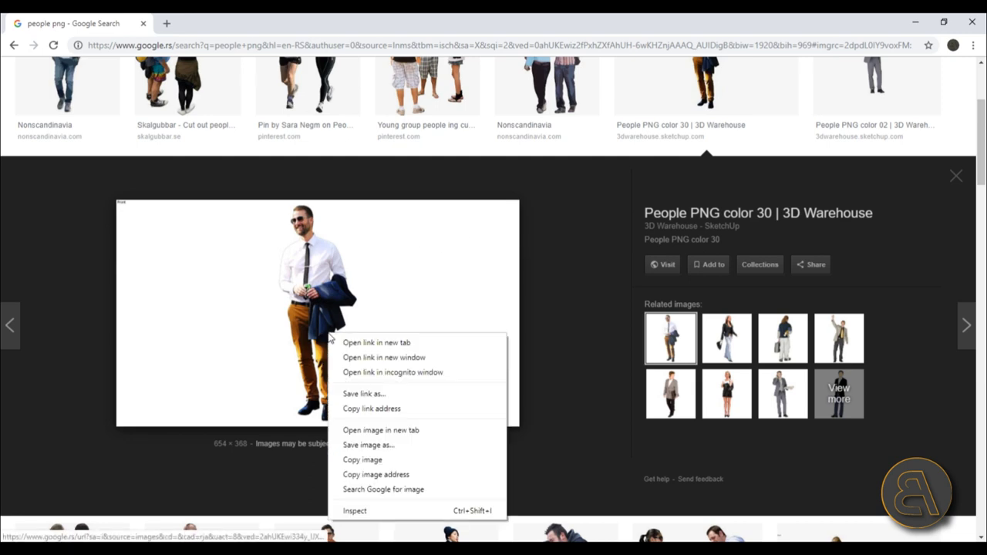
left_click(369, 450)
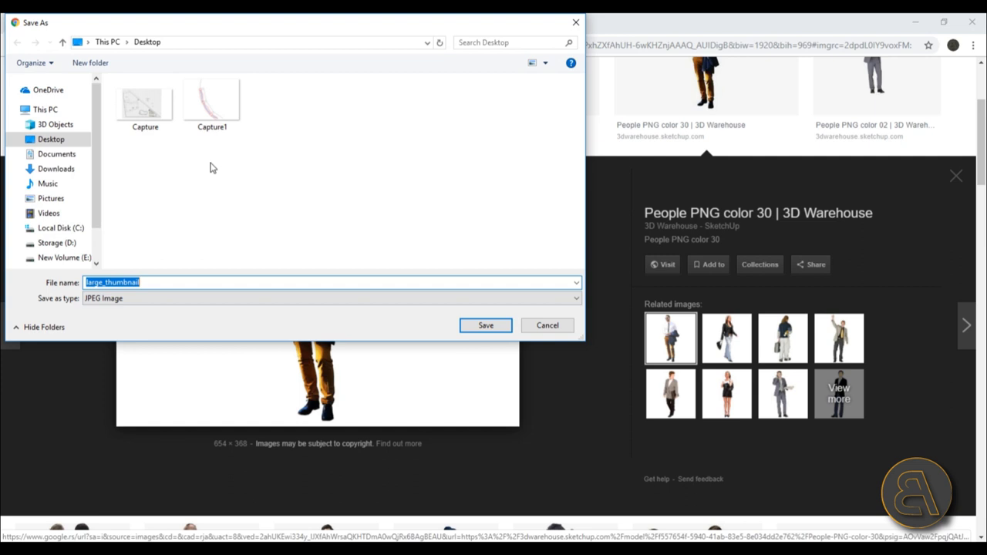
left_click(502, 325)
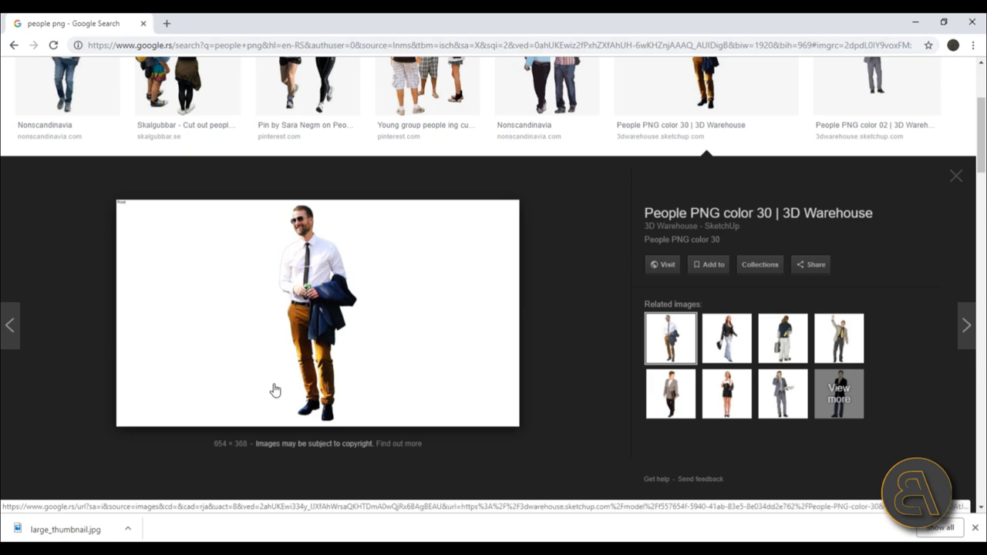
Place large_thumbnail.jpg from the desktop into the Photoshop render document, keeping the Photoshop window maximized.
left_click(917, 21)
left_click(20, 59)
left_click(409, 512)
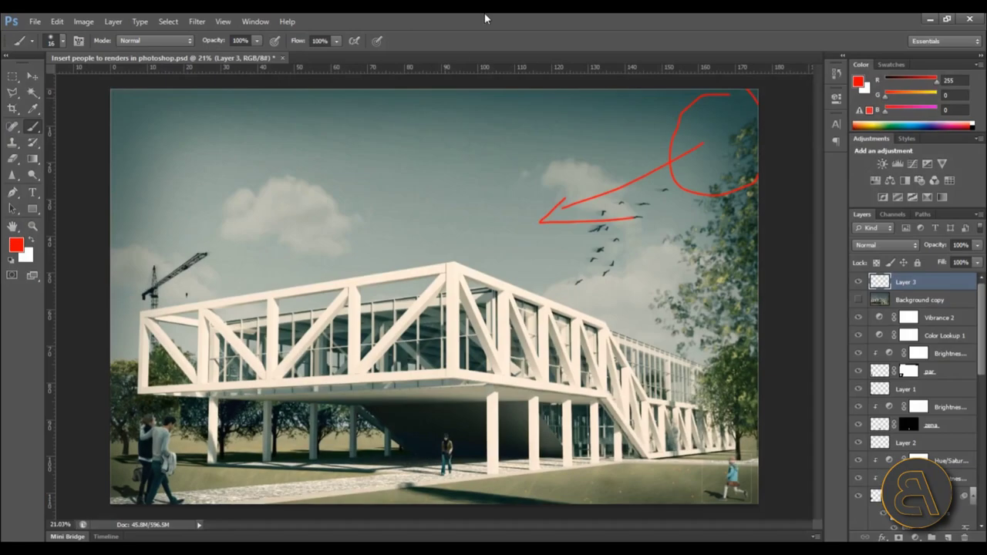
left_click_drag(485, 19, 591, 39)
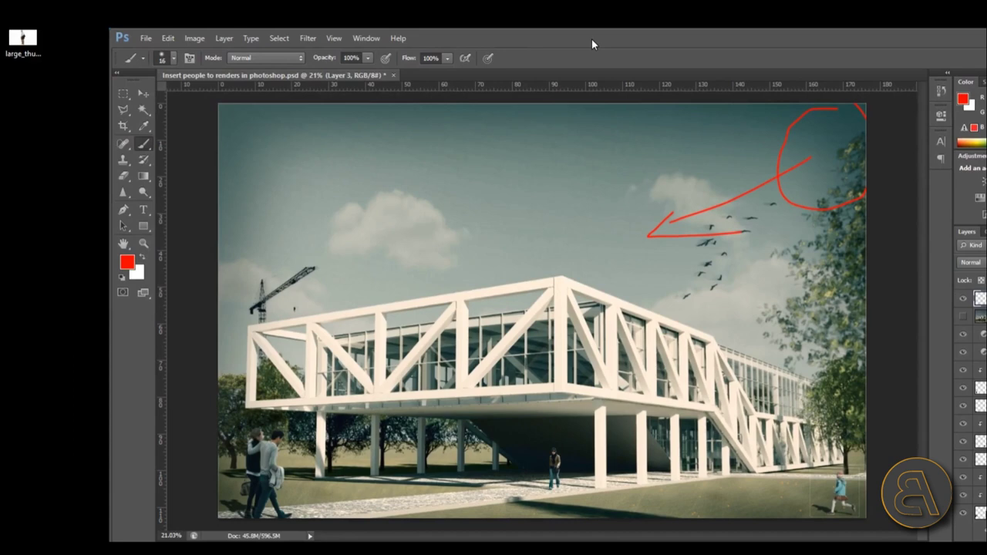
left_click_drag(30, 38, 487, 351)
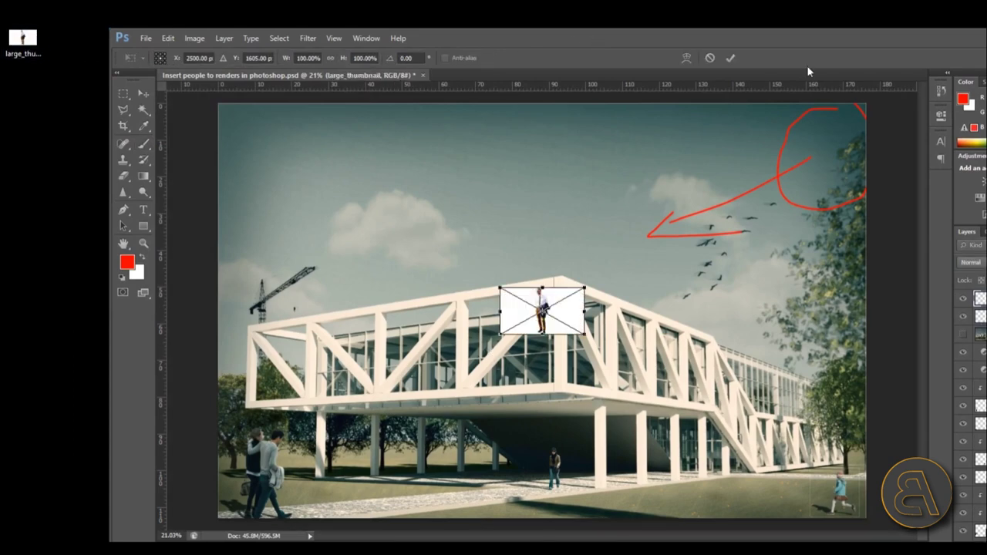
double_click(844, 43)
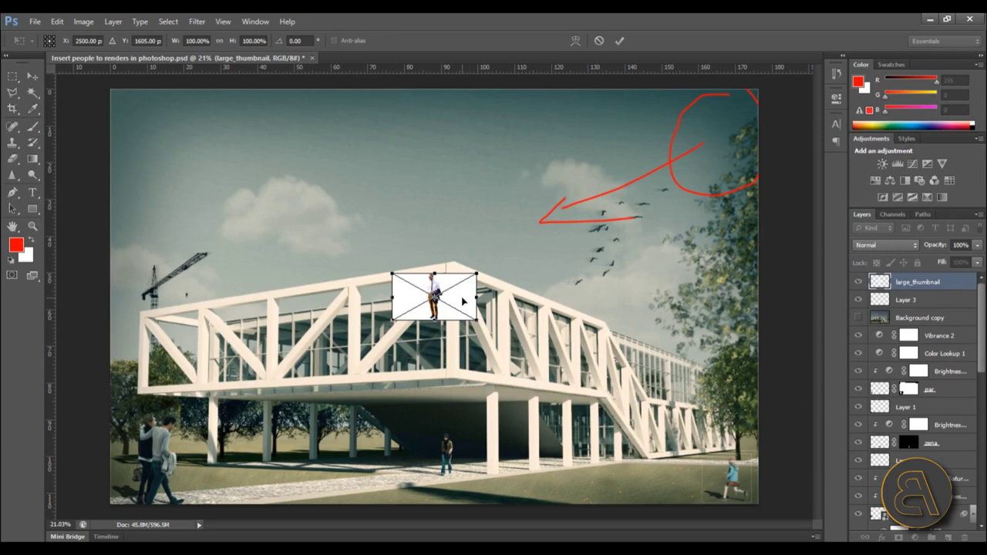
Move the placed man onto the paved path beneath the building, scale him to about 136%, and commit the placement.
left_click_drag(463, 301, 341, 471)
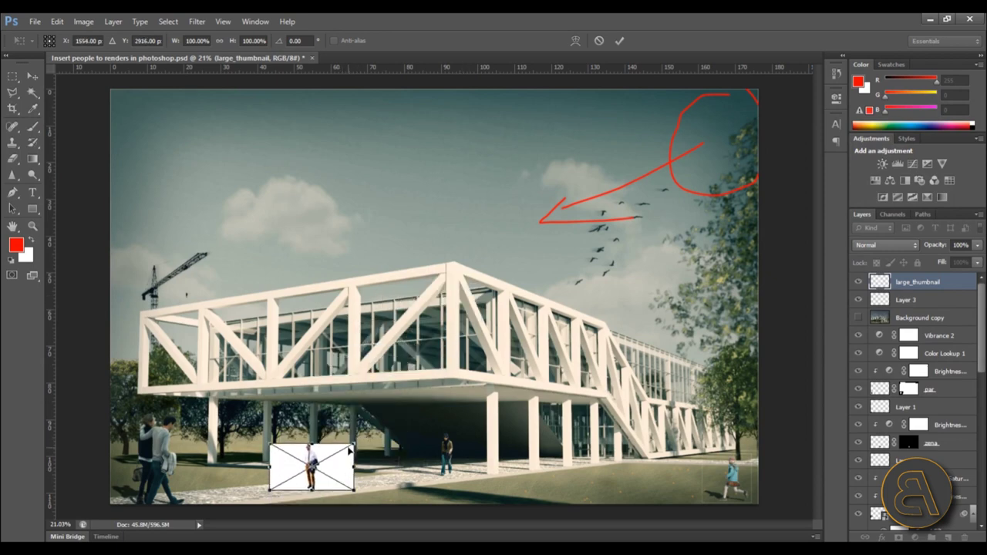
left_click_drag(351, 436, 379, 417)
left_click_drag(360, 456, 371, 454)
left_click(619, 40)
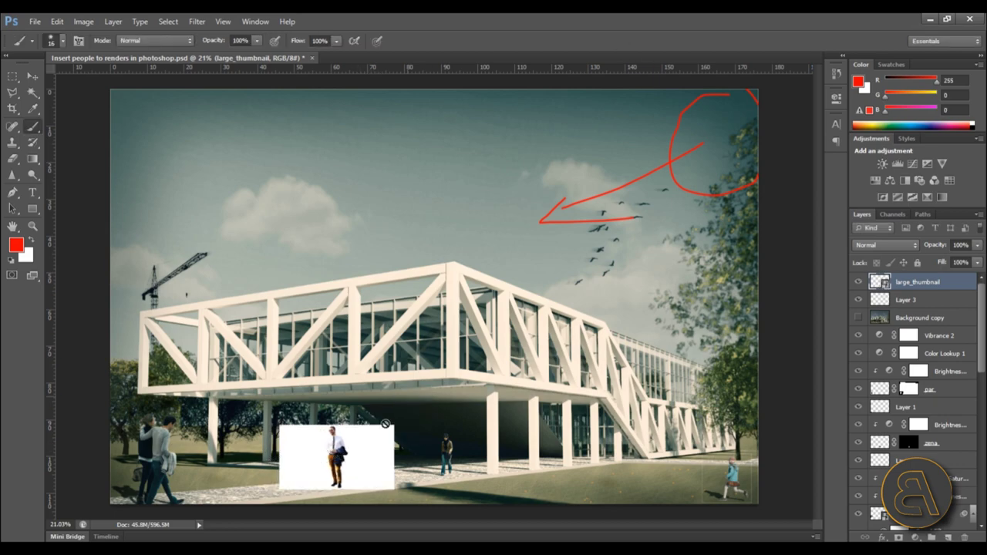
Examine the placed man's size against the walking couple, the woman under the building and the columns.
scroll(432, 408, "up", 3)
scroll(441, 398, "down", 3)
scroll(441, 399, "up", 1)
scroll(442, 400, "down", 1)
scroll(785, 383, "up", 6)
scroll(786, 384, "up", 8)
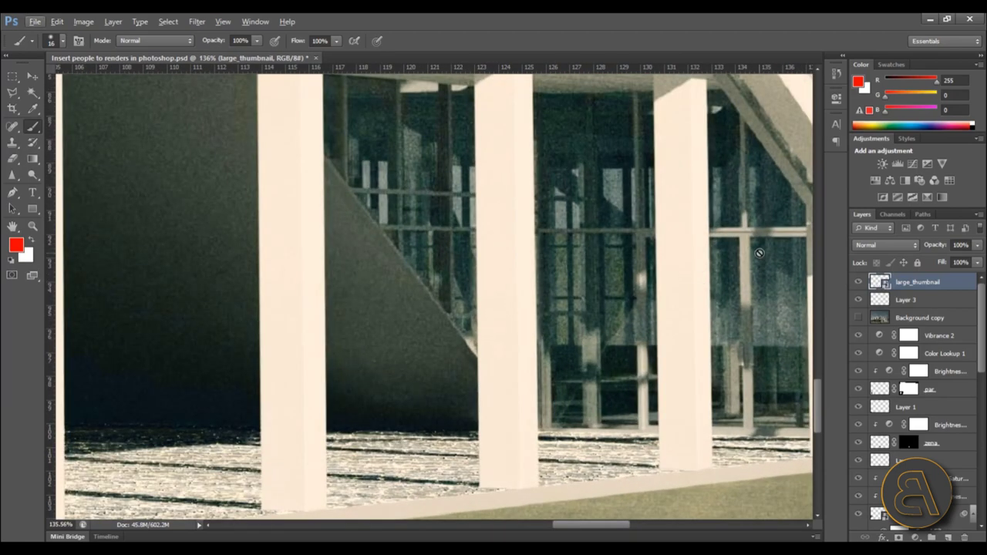
scroll(717, 264, "down", 12)
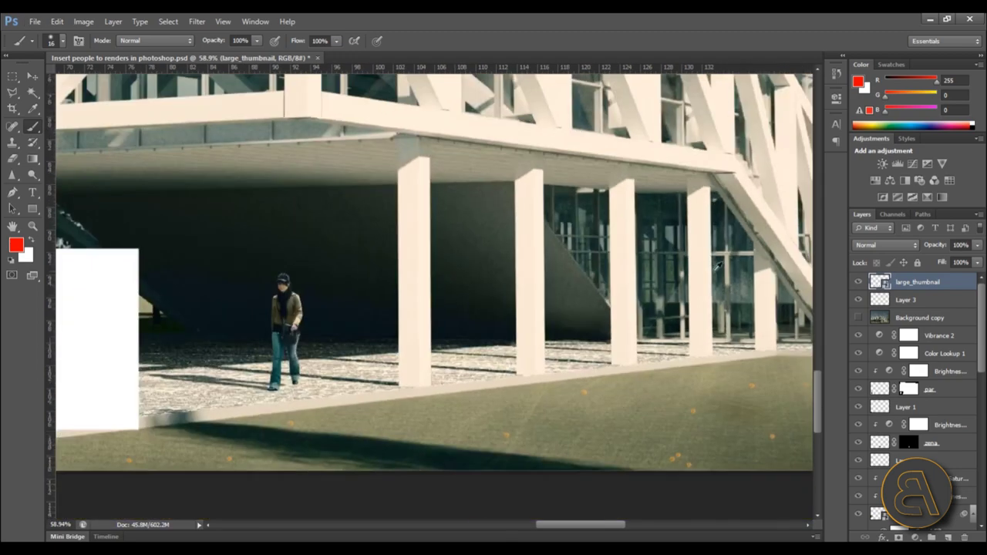
scroll(145, 255, "up", 1)
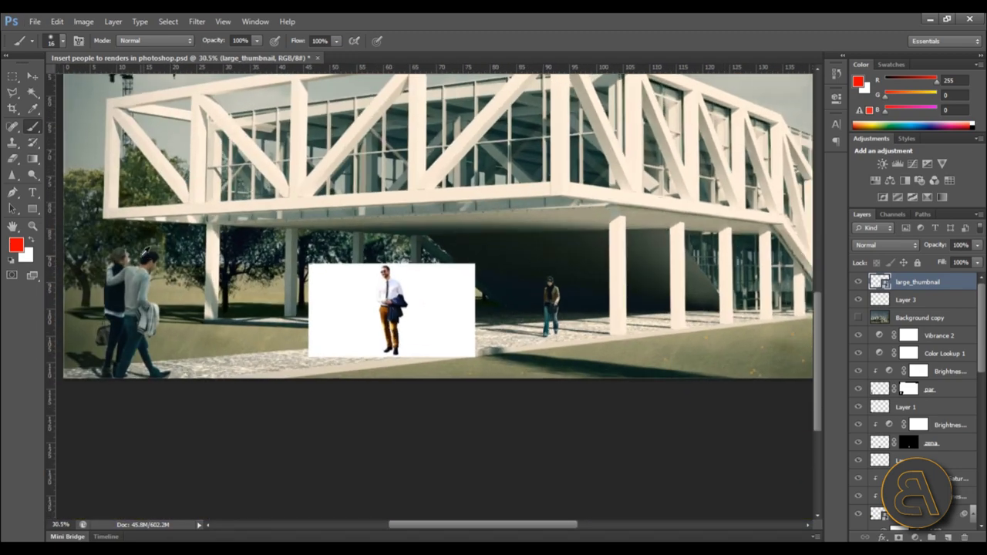
scroll(146, 254, "up", 2)
scroll(168, 293, "down", 3)
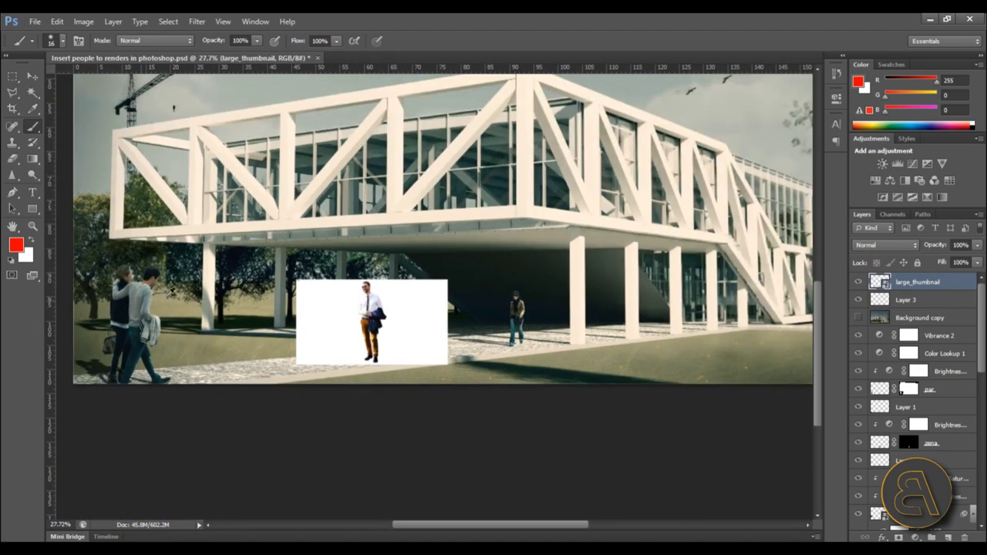
On Layer 3, brush a straight red guide line at head height from the walking couple across to the far columns.
left_click(913, 304)
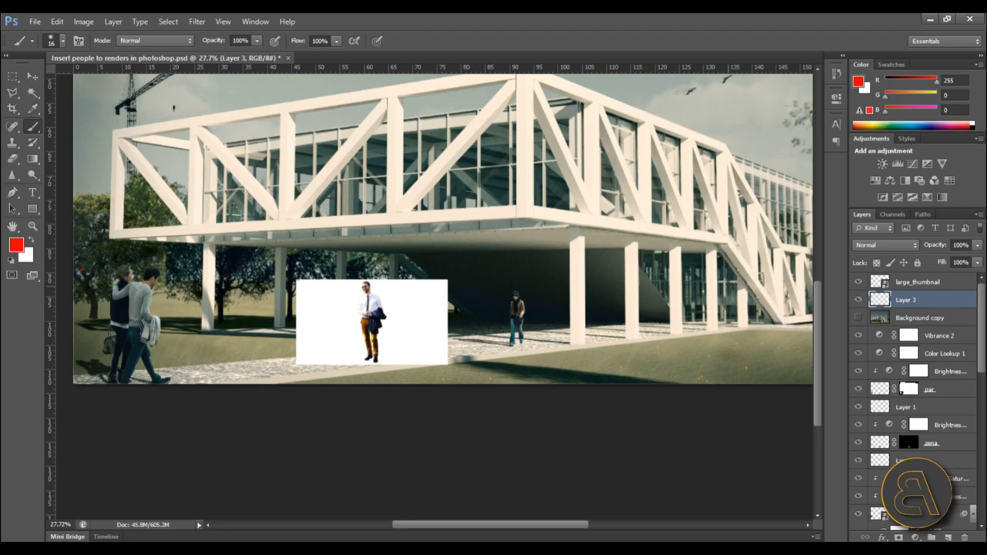
left_click(718, 290, "shift")
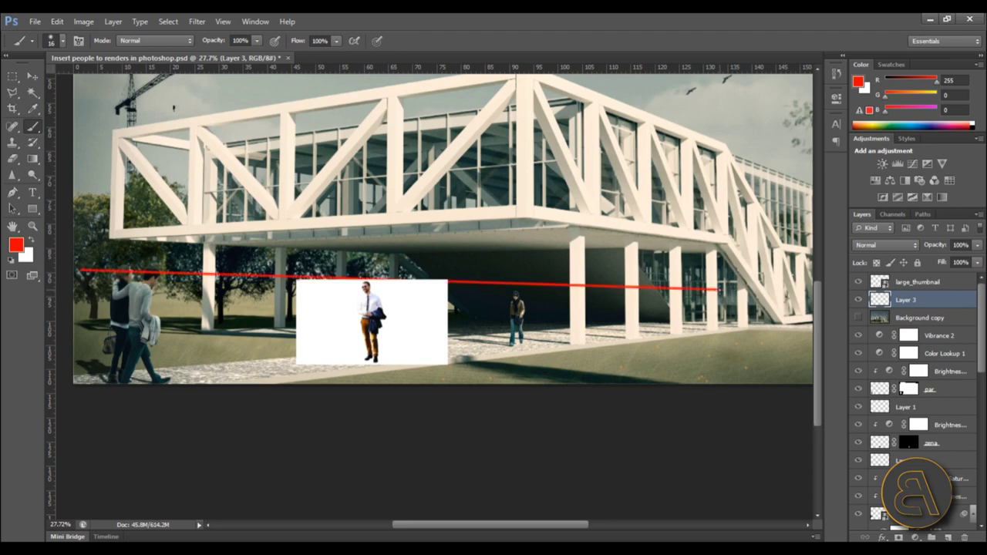
scroll(388, 332, "up", 2)
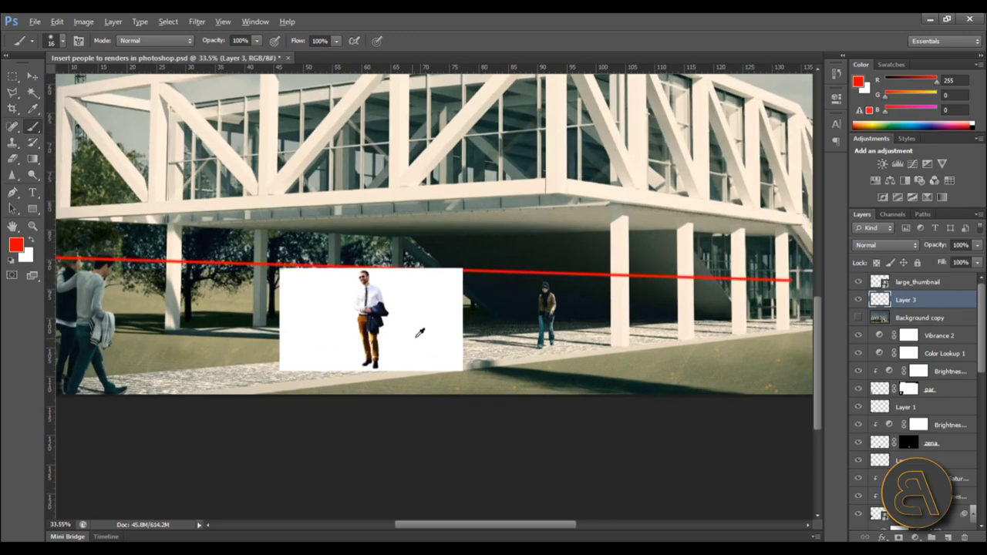
scroll(427, 310, "down", 2)
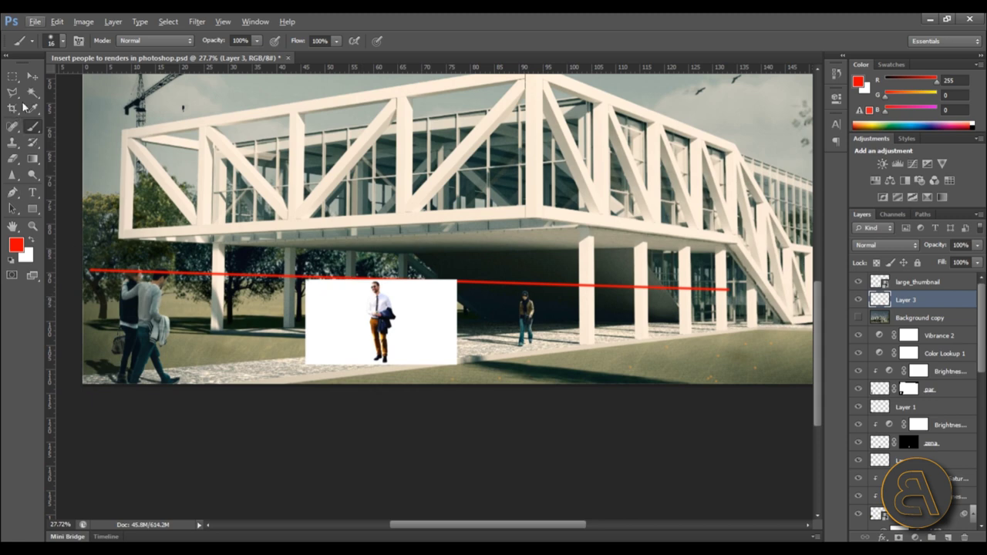
Free-transform the large_thumbnail layer to enlarge the man slightly up to the red head-height line, and check his size in the full image.
left_click(908, 283)
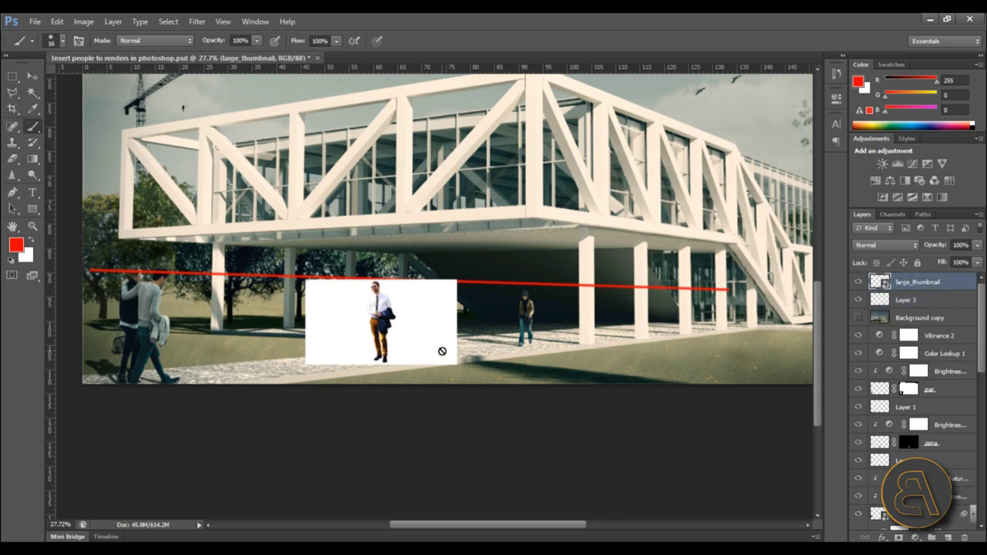
scroll(377, 299, "up", 2)
key("ctrl+t")
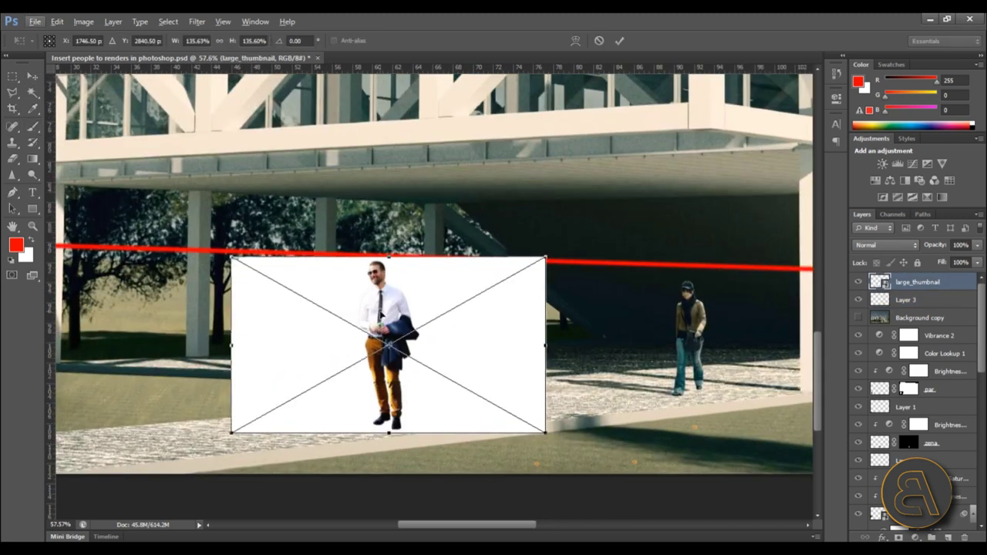
mouse_move(547, 258)
left_mouse_down()
mouse_move(568, 247)
mouse_move(555, 249)
left_mouse_up()
mouse_move(489, 340)
left_mouse_down()
mouse_move(498, 337)
mouse_move(489, 340)
left_mouse_up()
left_click(619, 40)
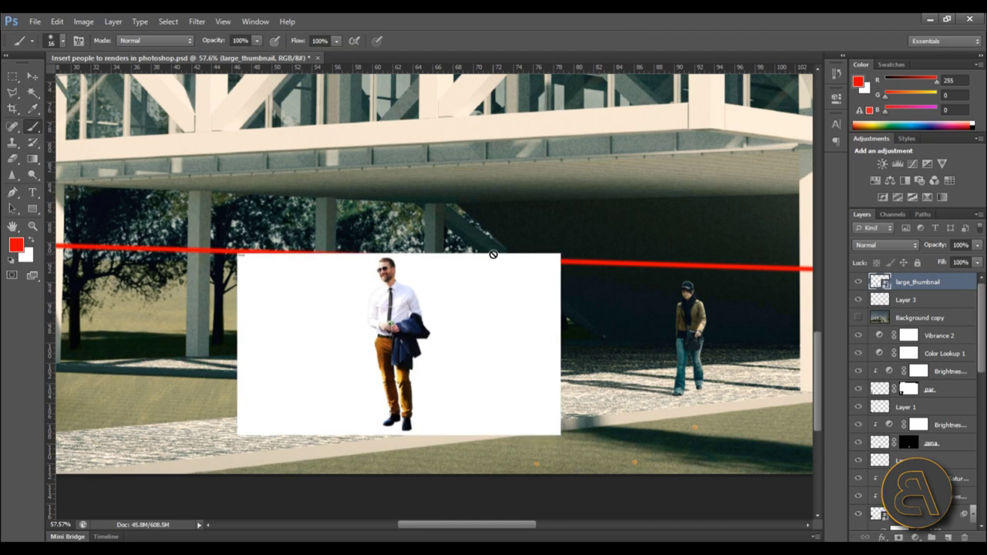
scroll(408, 282, "down", 3)
scroll(463, 358, "down", 3)
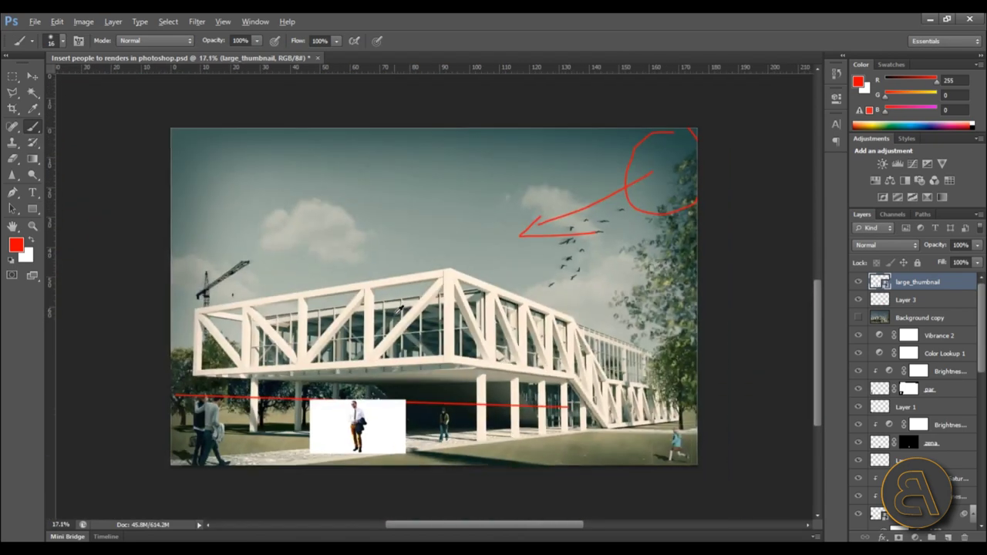
Flip the man's image horizontally and compare his lighting with the direction of the red arrow.
scroll(362, 421, "up", 5)
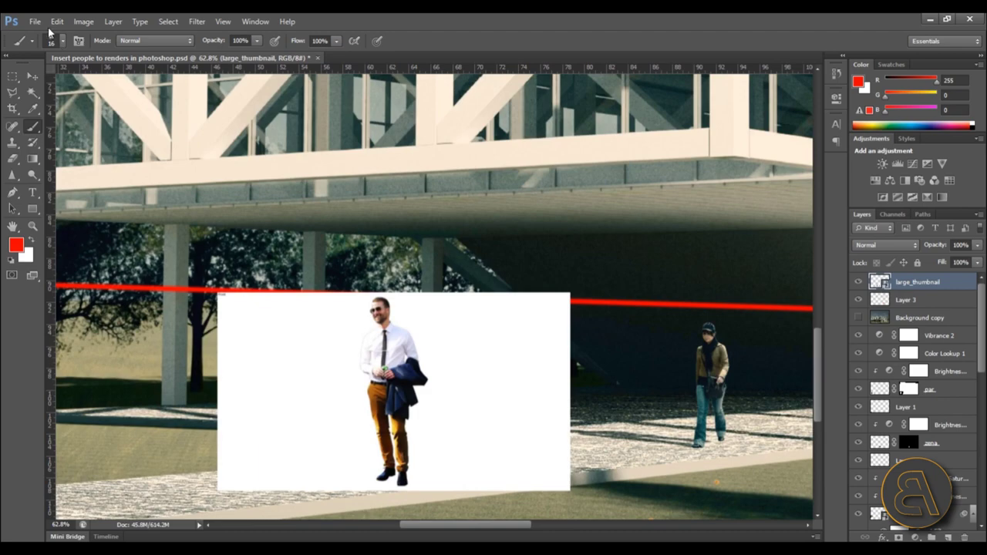
left_click(57, 21)
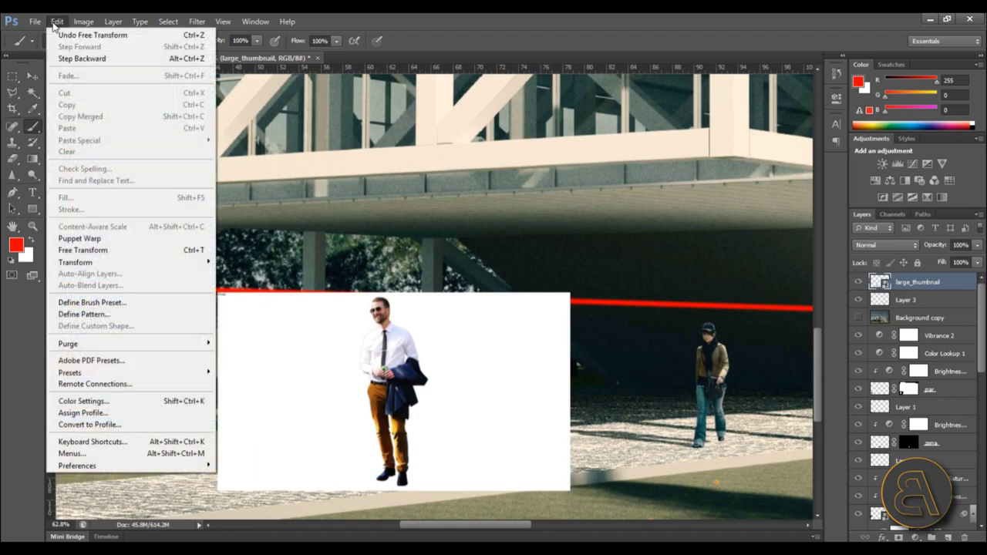
mouse_move(114, 264)
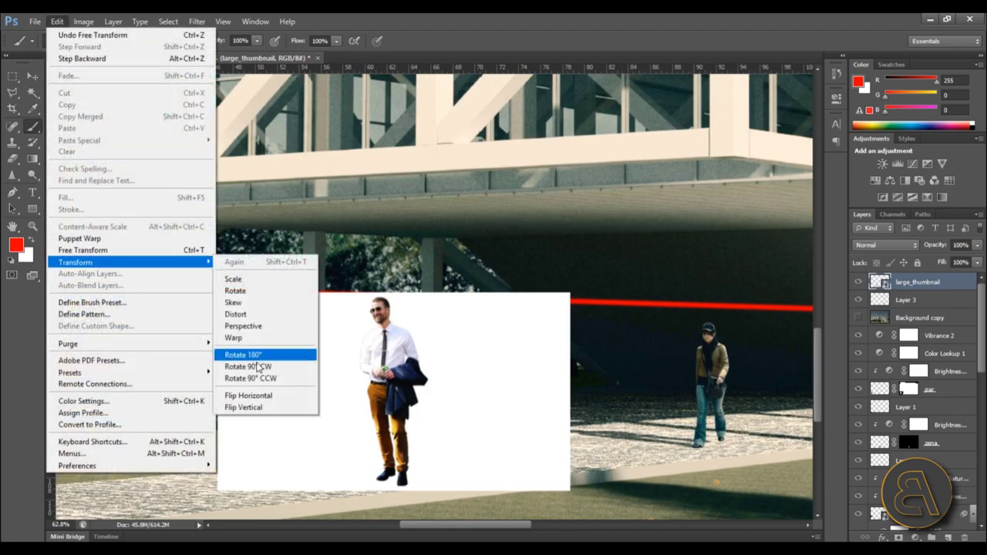
left_click(255, 394)
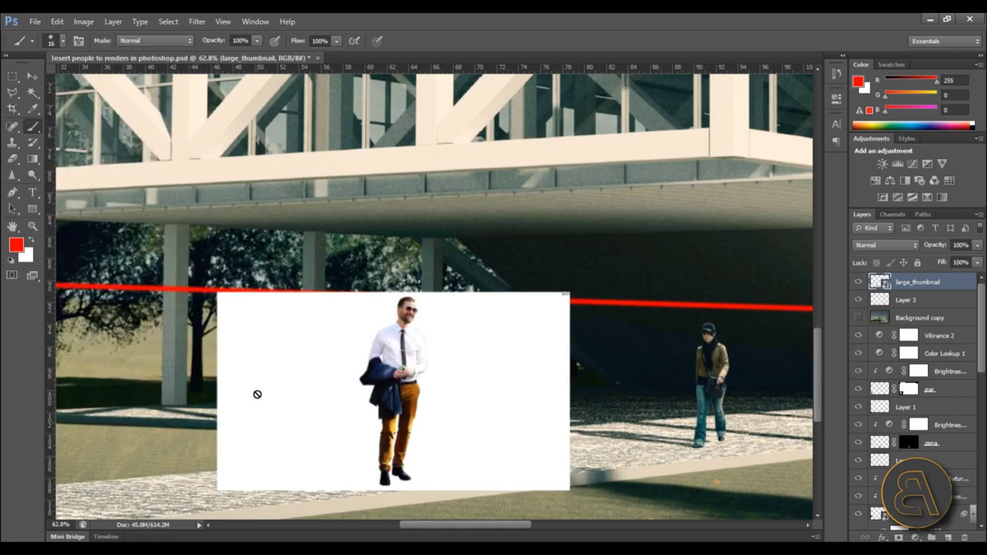
scroll(256, 394, "down", 3)
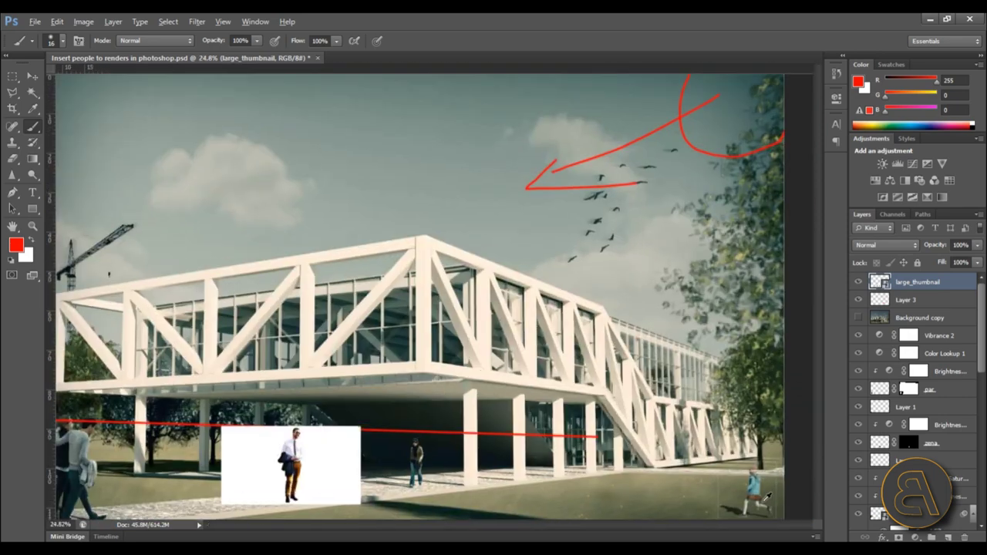
scroll(766, 497, "up", 2)
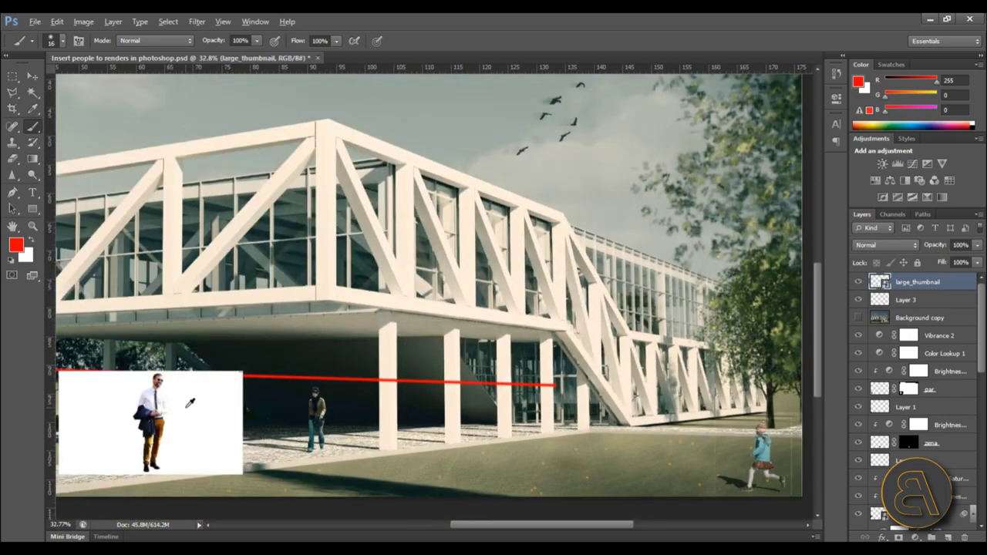
scroll(176, 397, "up", 4)
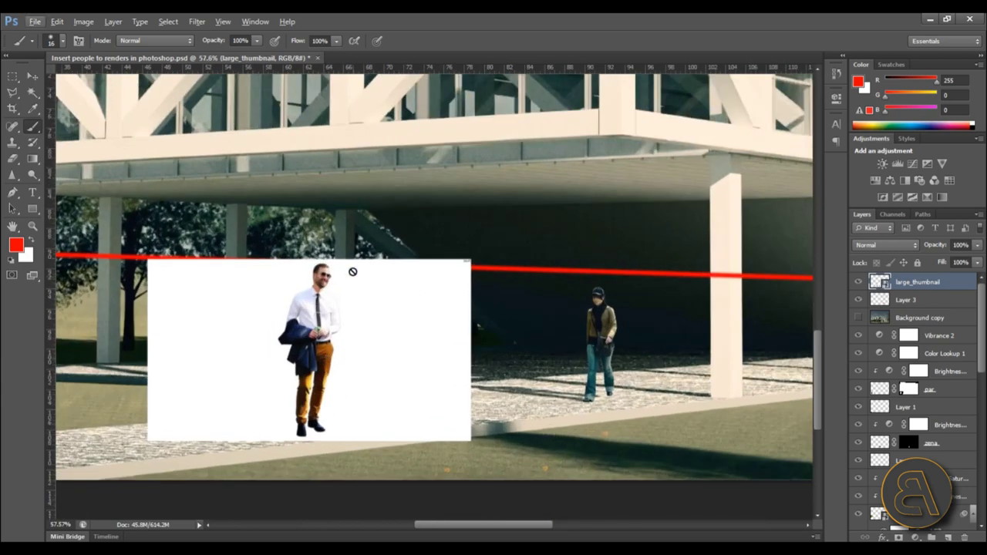
scroll(389, 339, "down", 3)
scroll(389, 339, "up", 3)
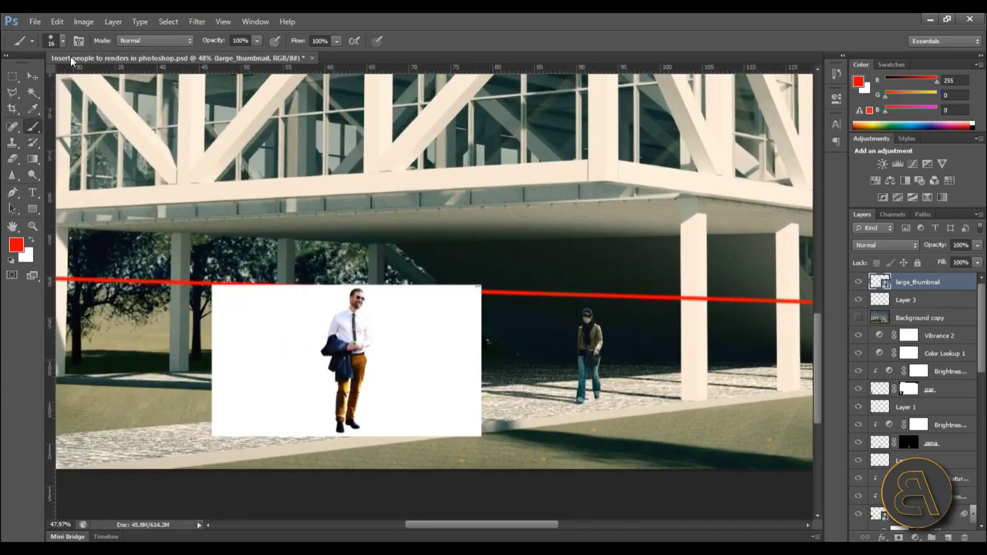
Shift the man's image slightly to the left along the path with the Move tool.
left_click(33, 76)
scroll(323, 389, "up", 1)
left_click_drag(372, 395, 360, 396)
scroll(293, 419, "up", 1)
scroll(535, 272, "up", 2)
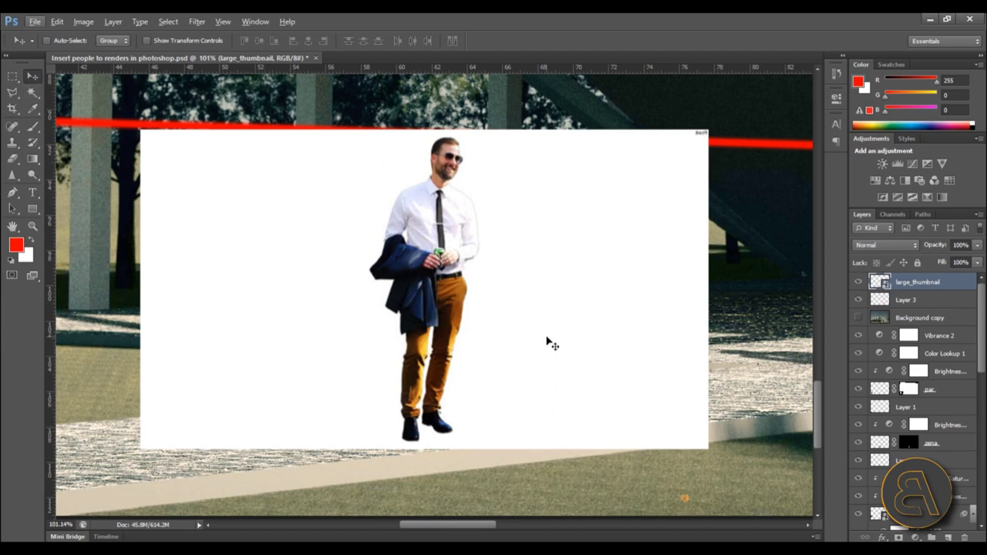
Select the white background around the man with the Magic Wand, invert the selection and add it as a layer mask.
key("w")
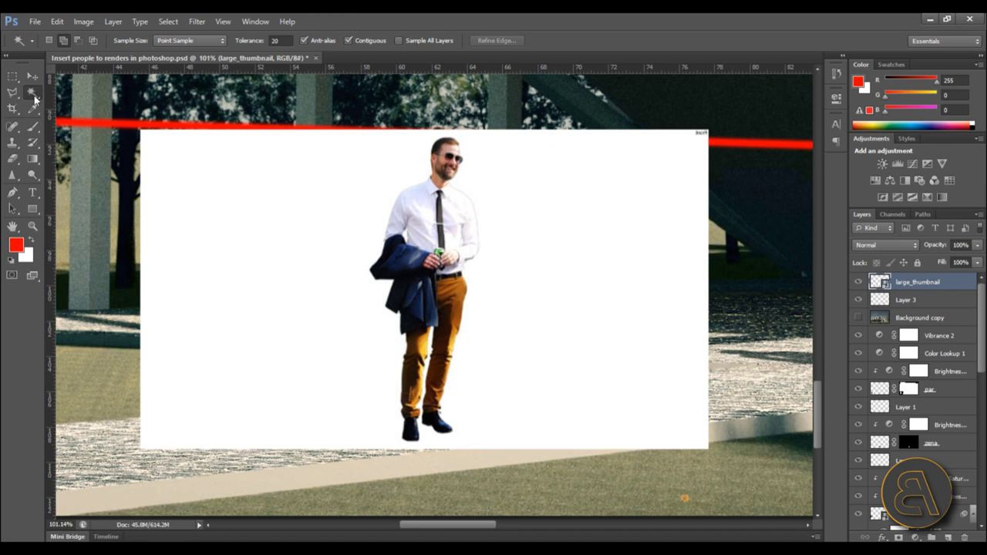
left_click(356, 230)
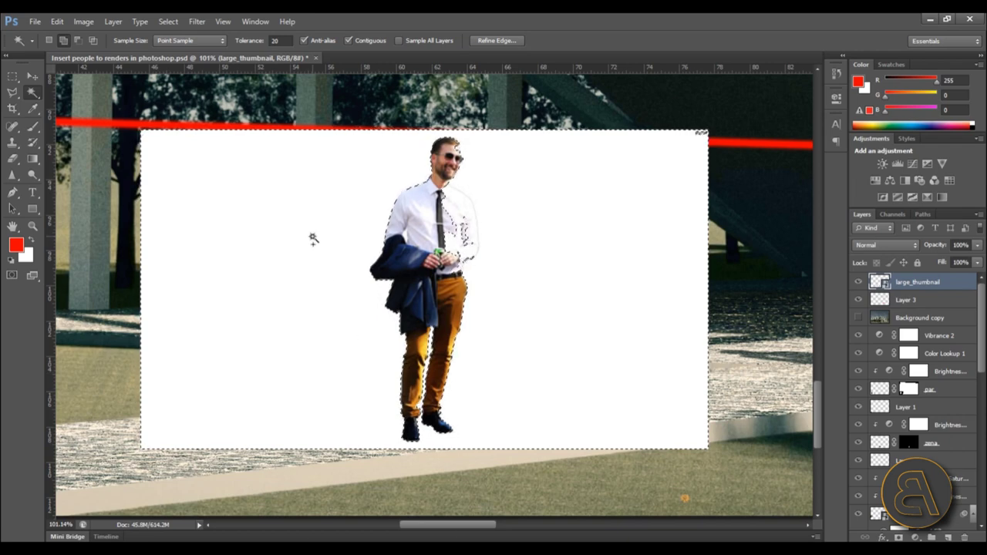
right_click(313, 238)
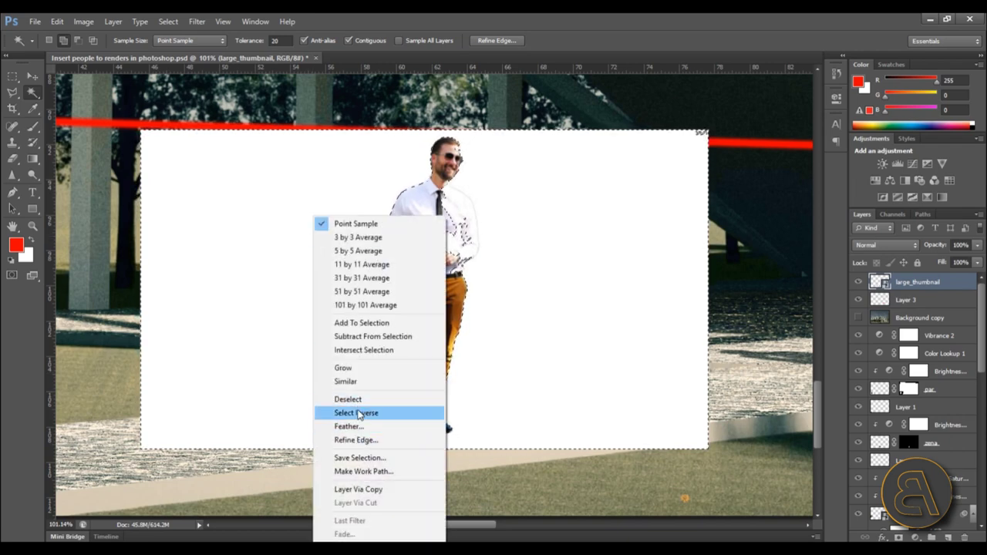
left_click(359, 413)
left_click(899, 537)
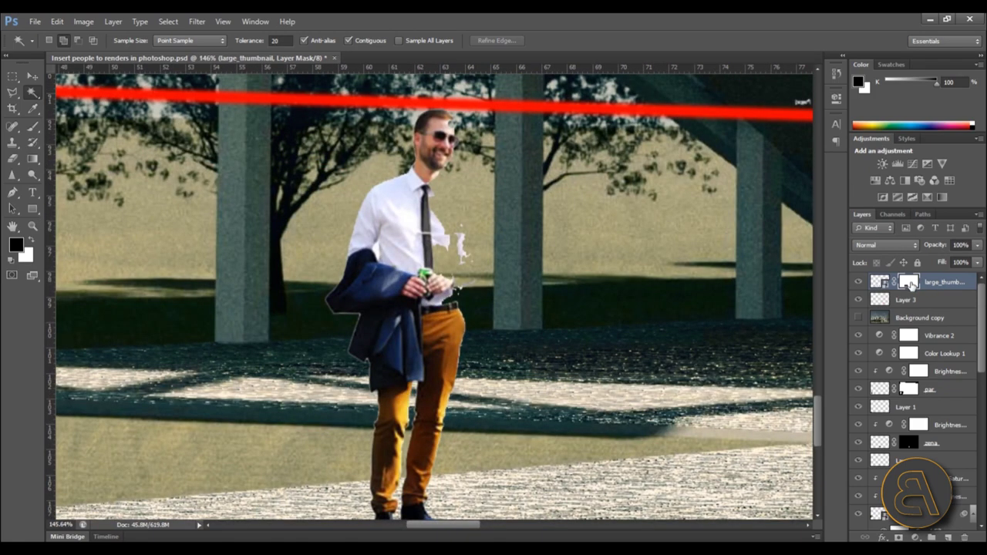
Brush white on the large_thumbnail layer mask to paint back the missing part of the man's shirt beside the tie.
left_click(35, 128)
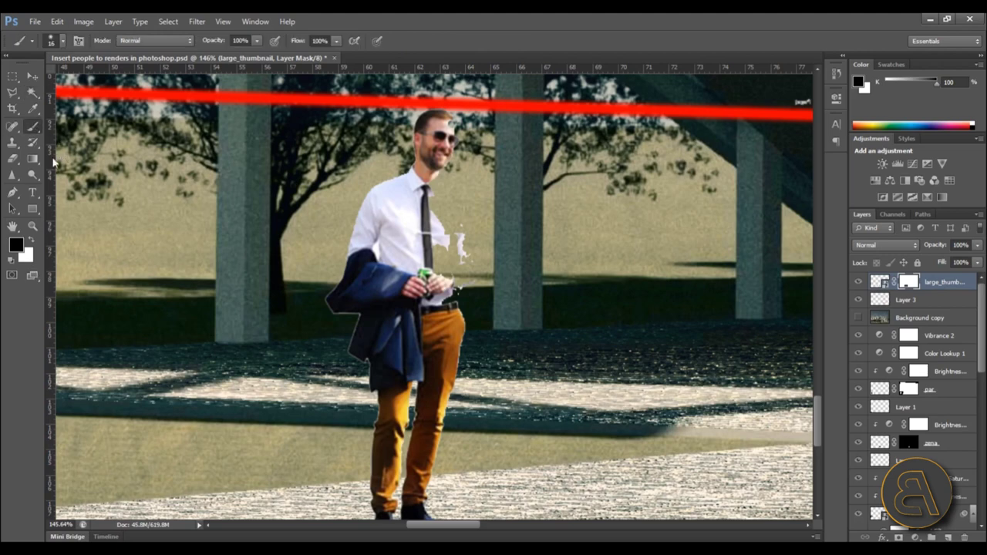
left_click(31, 239)
mouse_move(434, 202)
left_mouse_down()
mouse_move(448, 225)
mouse_move(430, 257)
mouse_move(442, 216)
mouse_move(430, 222)
mouse_move(442, 274)
left_mouse_up()
scroll(442, 227, "up", 3)
scroll(433, 197, "down", 2)
scroll(437, 177, "up", 4)
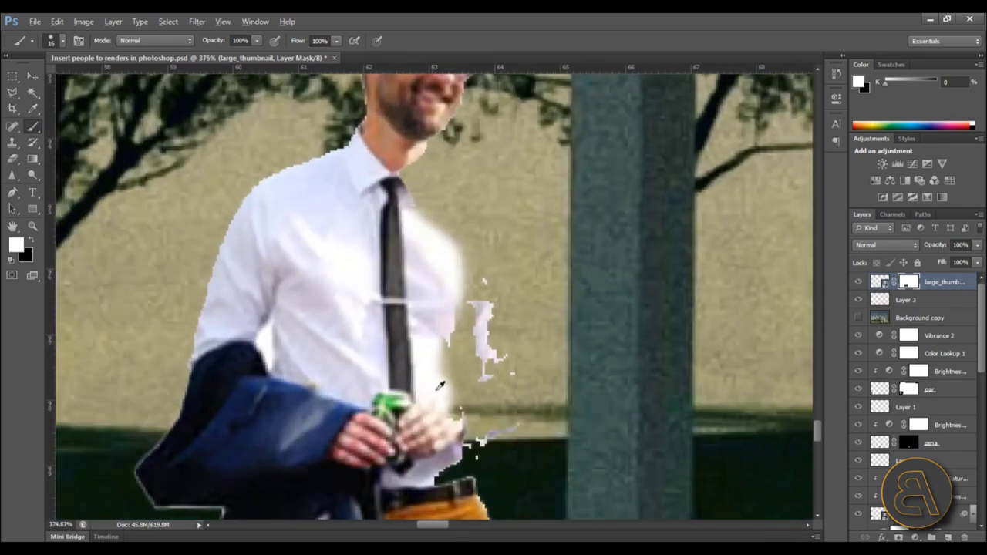
scroll(440, 383, "down", 2)
scroll(461, 140, "up", 3)
Harden the brush edge and paint the man's forehead, cheek, neck and collar back into the layer mask.
left_click_drag(445, 153, 451, 175)
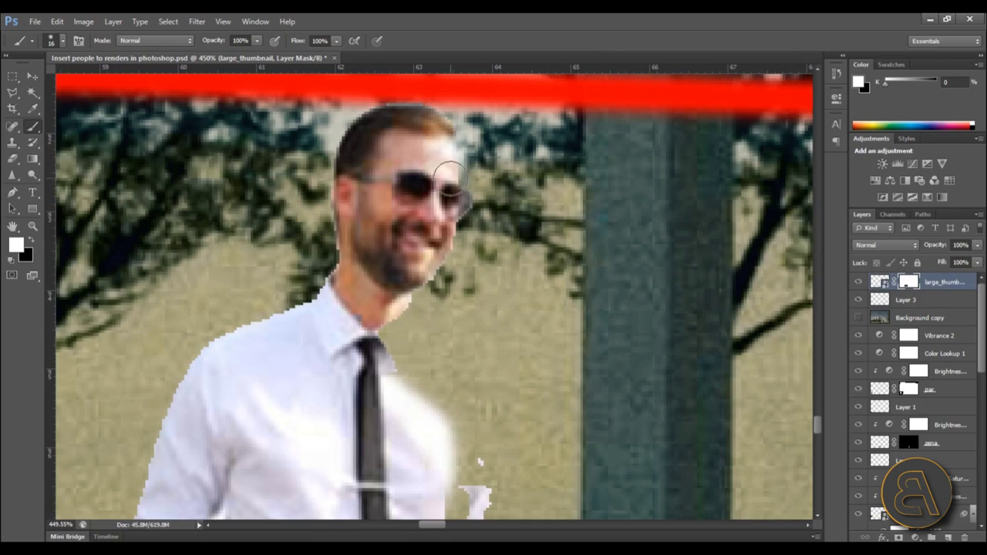
left_click(63, 43)
left_click_drag(42, 111, 152, 111)
mouse_move(429, 149)
left_mouse_down()
mouse_move(448, 164)
mouse_move(438, 147)
mouse_move(448, 218)
mouse_move(384, 303)
mouse_move(380, 330)
mouse_move(375, 356)
mouse_move(396, 381)
left_mouse_up()
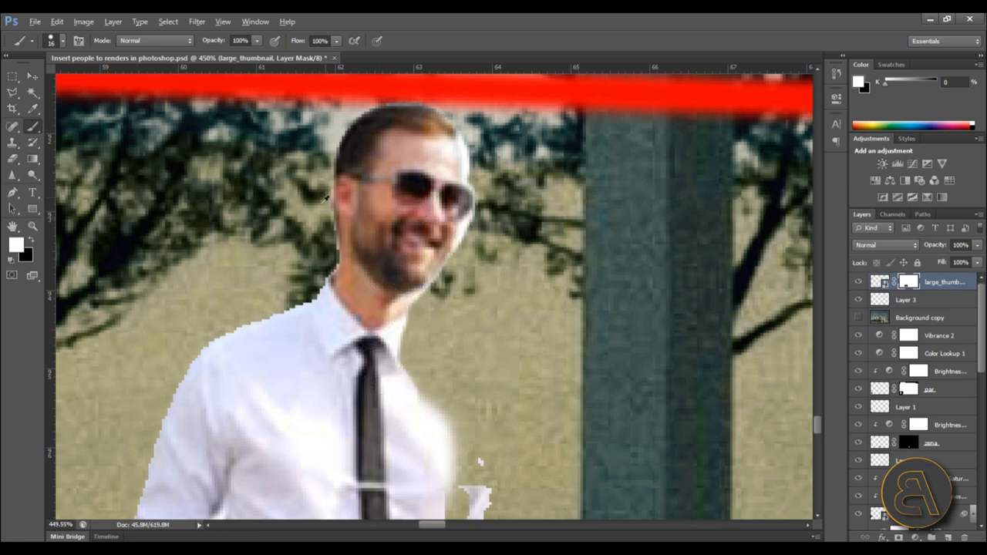
Paint the rest of the shirt back into the mask, covering the shoulder, sleeve, cuff and waist above the belt.
scroll(325, 198, "down", 2)
mouse_move(356, 230)
left_mouse_down()
mouse_move(397, 266)
mouse_move(404, 305)
mouse_move(376, 400)
mouse_move(394, 350)
mouse_move(414, 422)
mouse_move(364, 480)
mouse_move(376, 460)
mouse_move(380, 403)
mouse_move(348, 490)
mouse_move(381, 498)
mouse_move(424, 482)
mouse_move(448, 449)
mouse_move(435, 408)
mouse_move(403, 473)
mouse_move(421, 407)
mouse_move(408, 291)
mouse_move(432, 336)
mouse_move(444, 416)
mouse_move(394, 252)
left_mouse_up()
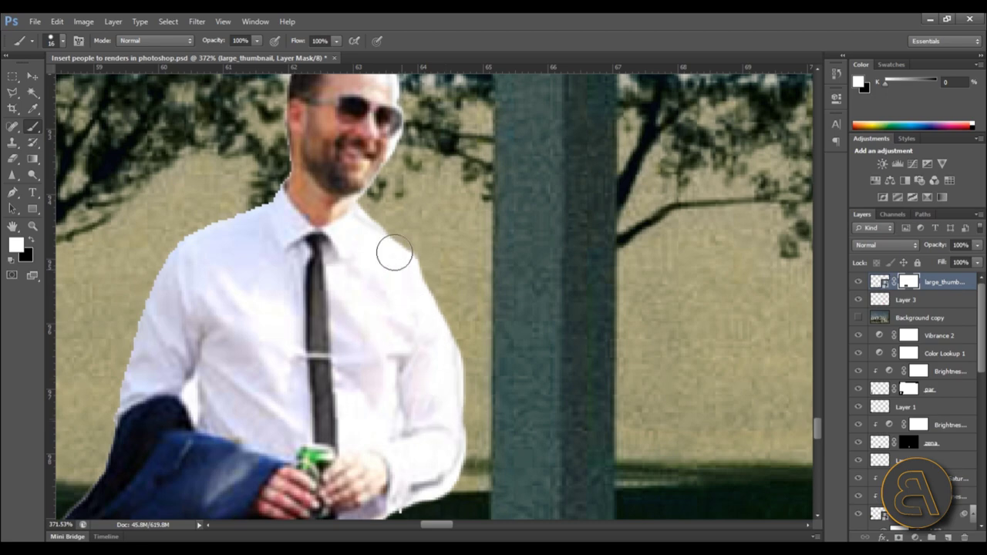
scroll(400, 234, "down", 1)
scroll(402, 262, "down", 2)
scroll(410, 397, "up", 2)
left_click_drag(404, 404, 344, 425)
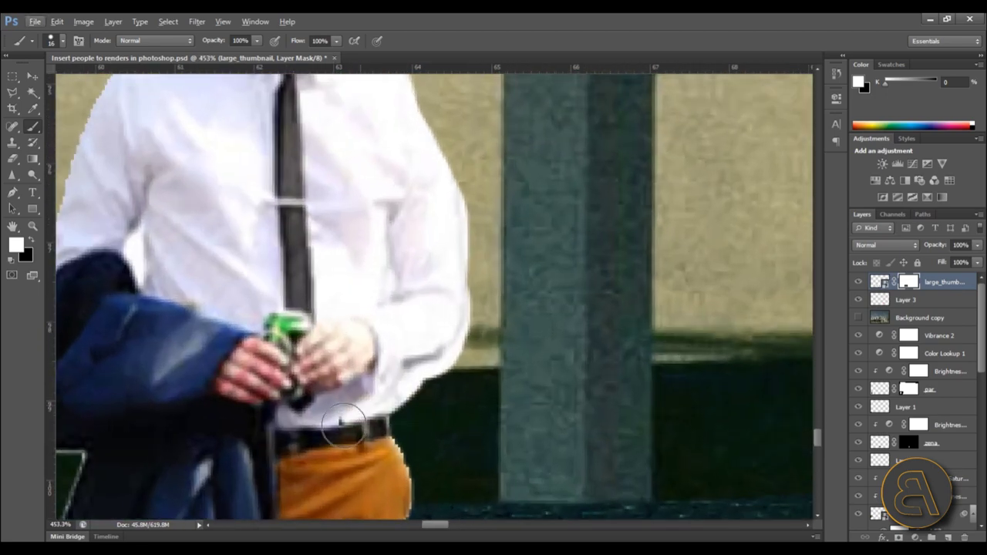
Swap the brush colour to black and mask out the white fringe around the man's sleeve and elbow, up from the belt.
scroll(460, 360, "down", 5)
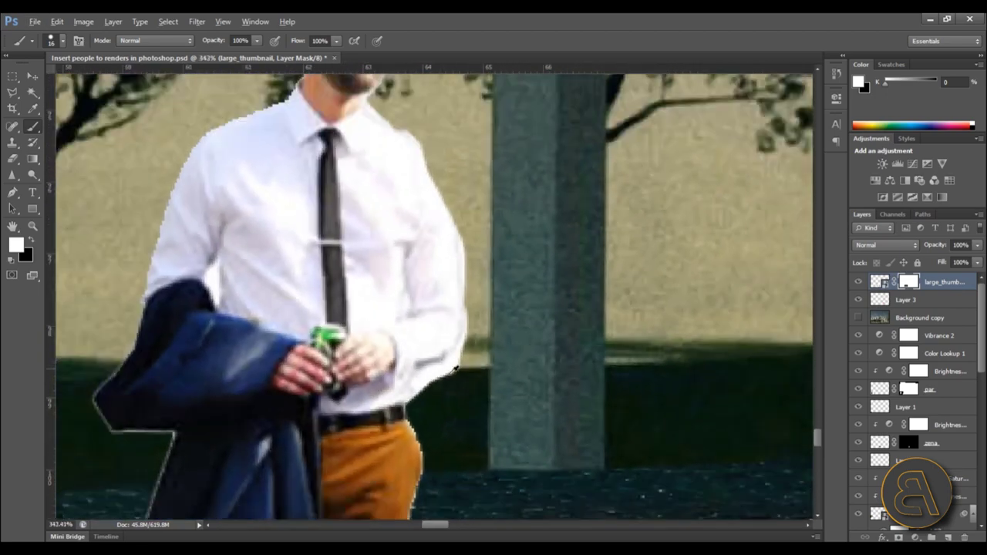
scroll(455, 368, "down", 4)
scroll(447, 316, "up", 3)
scroll(444, 315, "down", 2)
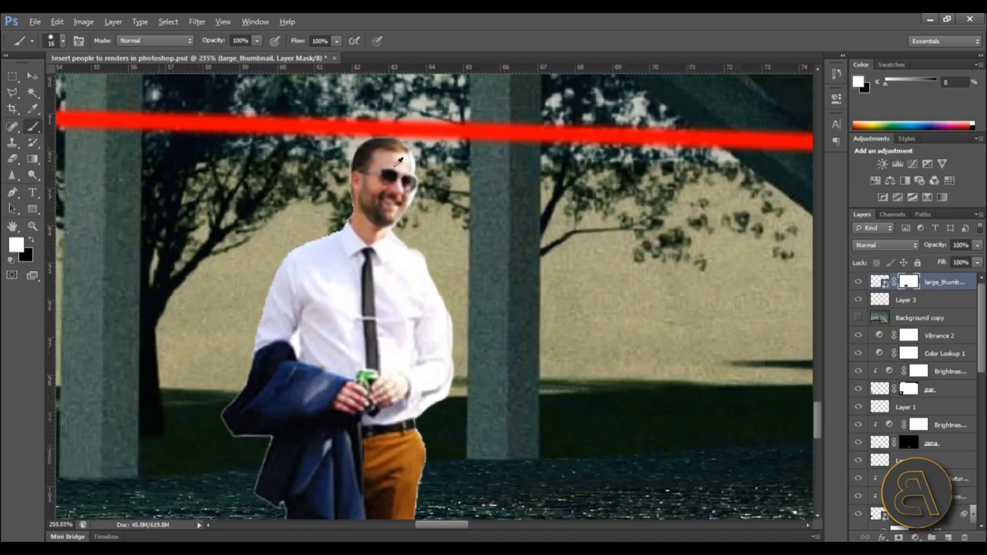
scroll(400, 160, "up", 2)
left_click(35, 245)
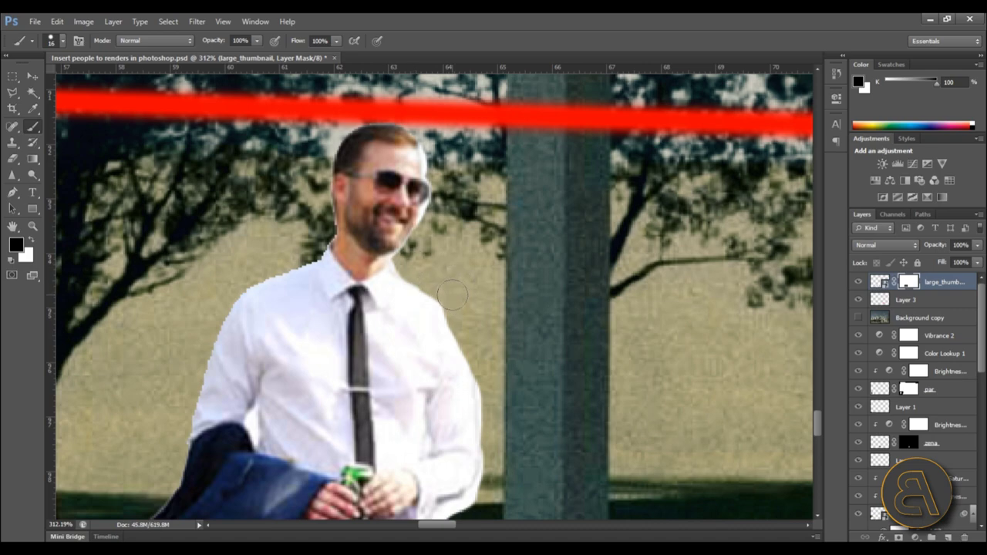
scroll(453, 294, "down", 3)
scroll(455, 432, "up", 3)
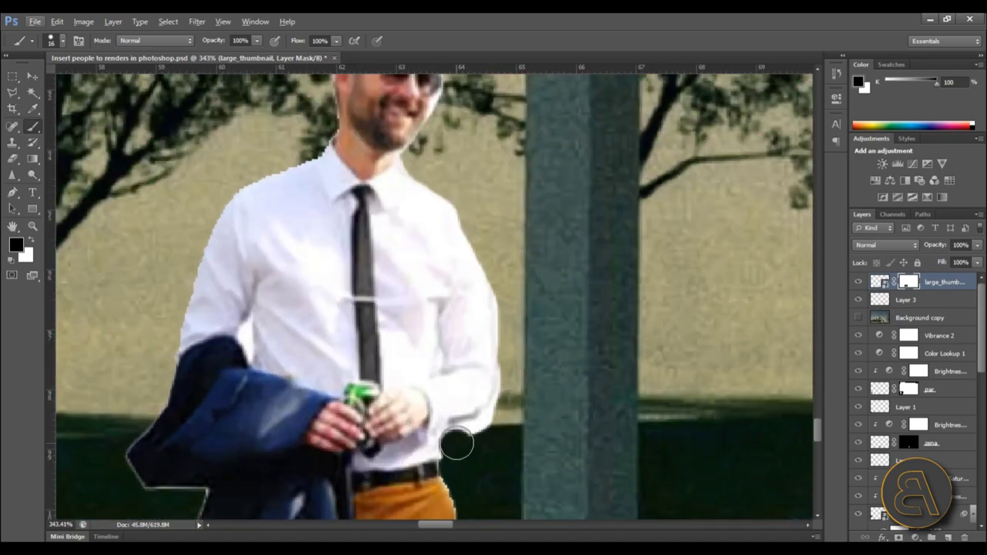
mouse_move(455, 454)
left_mouse_down()
mouse_move(495, 427)
mouse_move(460, 442)
mouse_move(485, 434)
mouse_move(510, 360)
mouse_move(492, 262)
mouse_move(508, 330)
left_mouse_up()
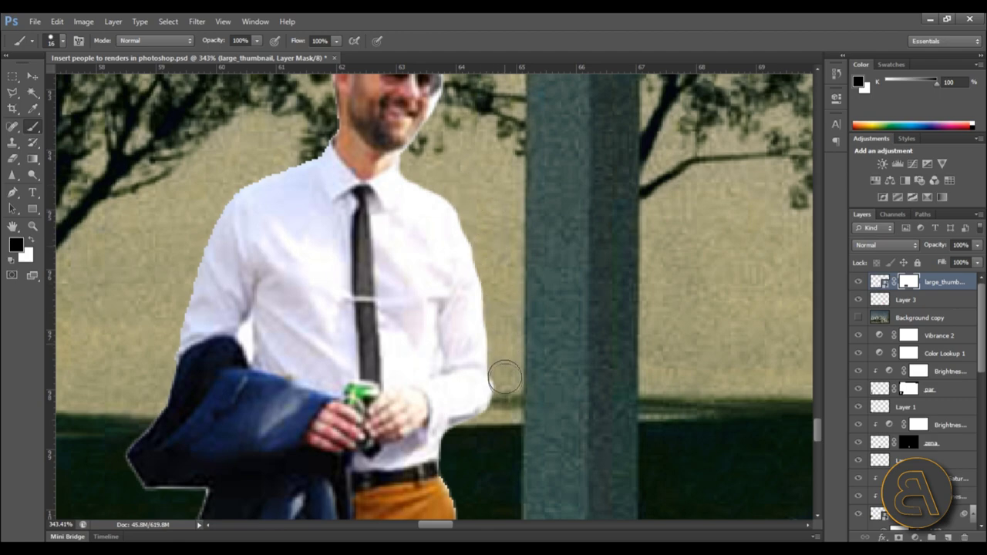
Mask out the white fringe along the man's forehead, sunglasses, chin and neck in black.
scroll(499, 432, "down", 7)
scroll(501, 294, "down", 9)
scroll(455, 331, "up", 5)
scroll(486, 271, "up", 8)
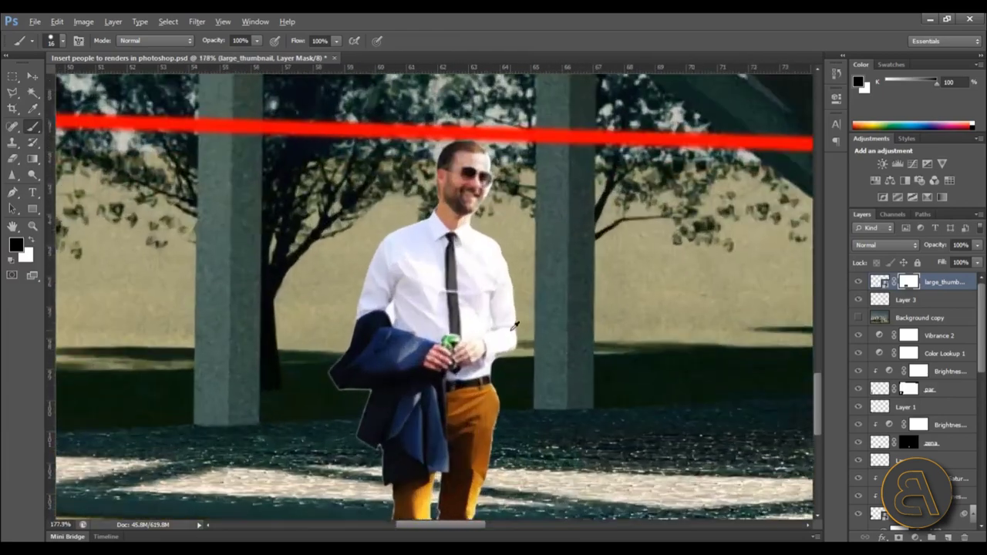
scroll(520, 156, "up", 1)
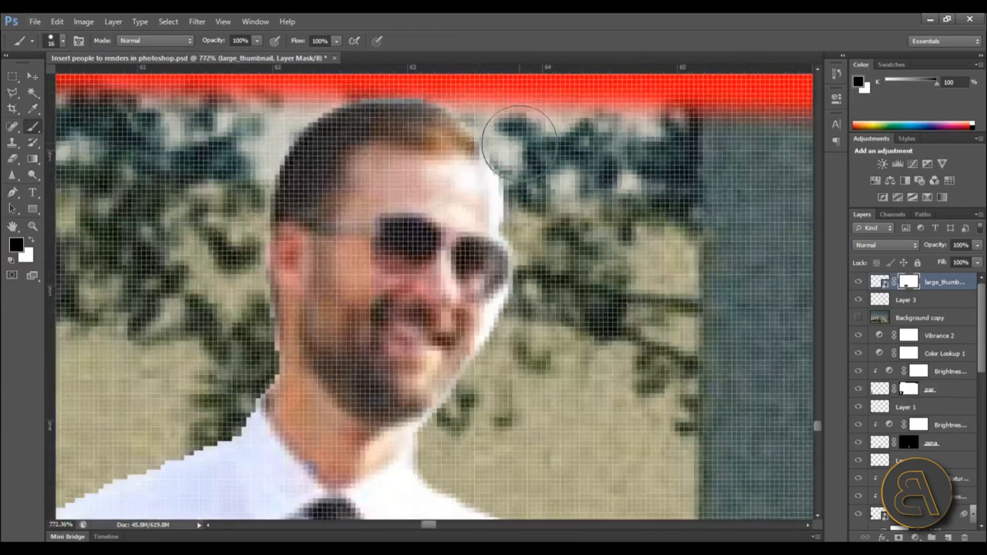
mouse_move(529, 211)
left_mouse_down()
mouse_move(510, 307)
mouse_move(514, 331)
mouse_move(518, 322)
mouse_move(470, 395)
left_mouse_up()
scroll(486, 416, "up", 1)
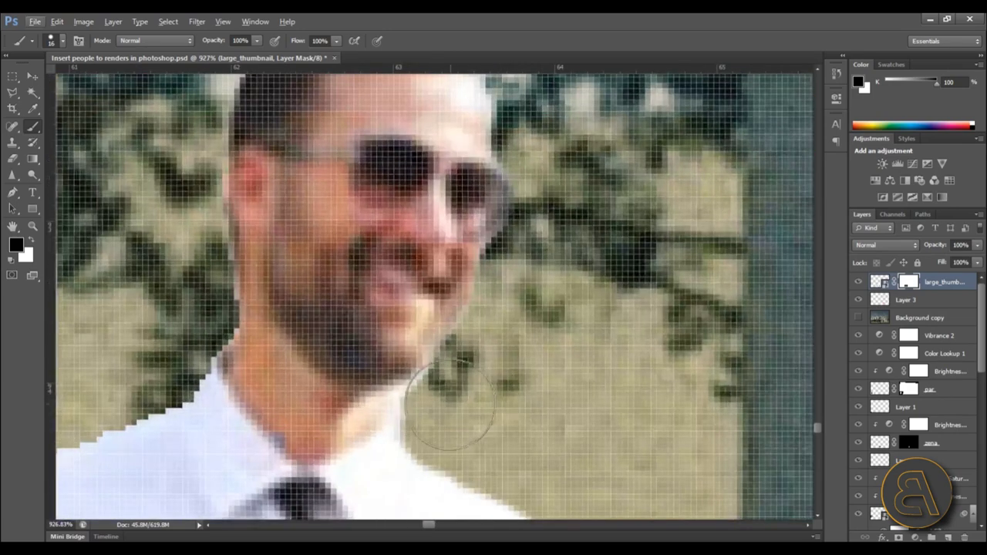
scroll(439, 418, "down", 1)
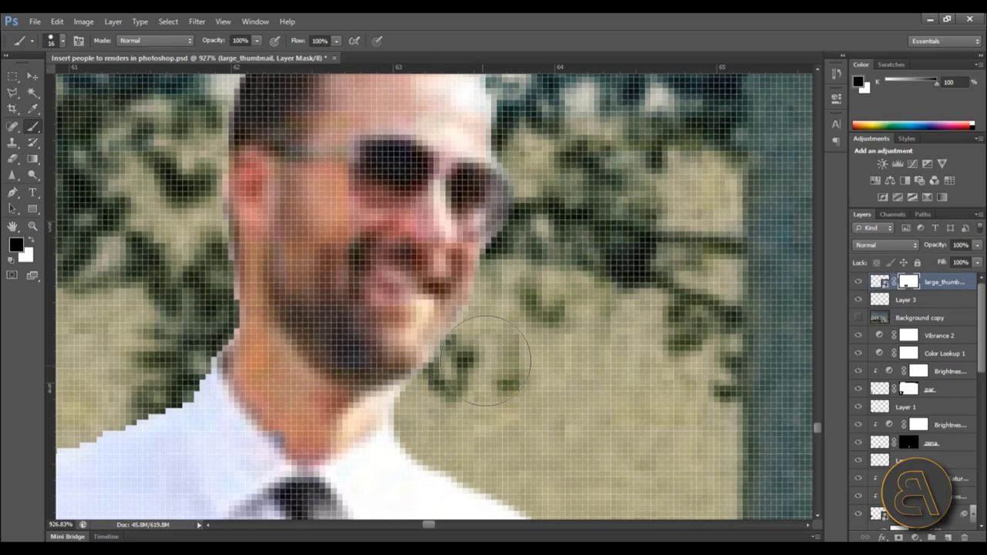
Reduce the brush size to 3 and mask out the white gap between the man's torso and the arm holding the jacket.
scroll(539, 323, "down", 2)
scroll(530, 290, "down", 2)
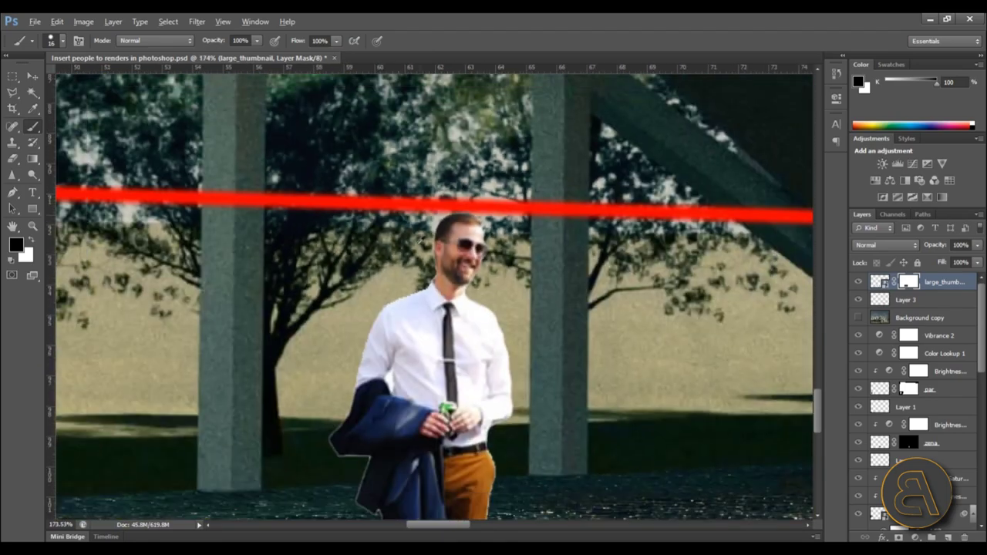
scroll(441, 215, "up", 3)
scroll(438, 223, "down", 3)
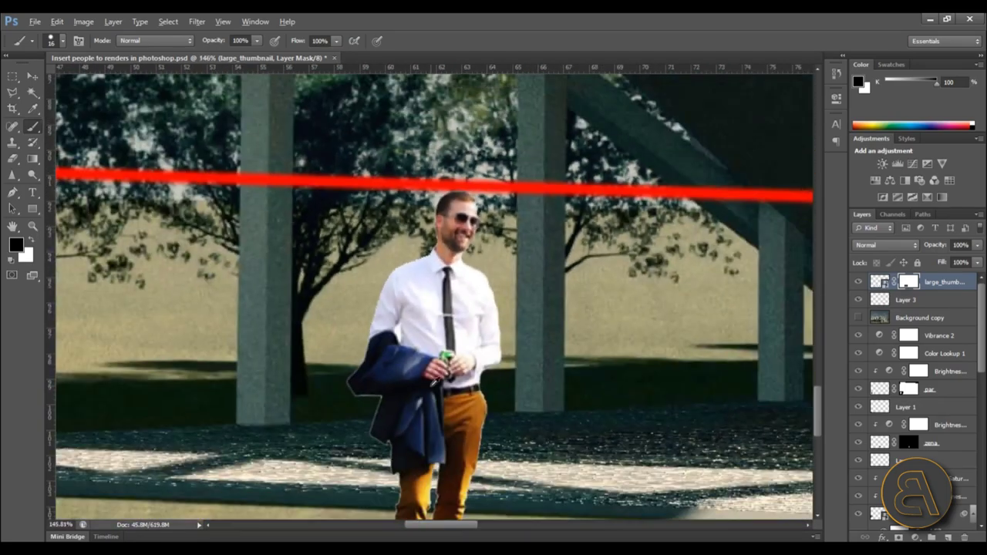
scroll(432, 378, "up", 3)
scroll(374, 294, "up", 3)
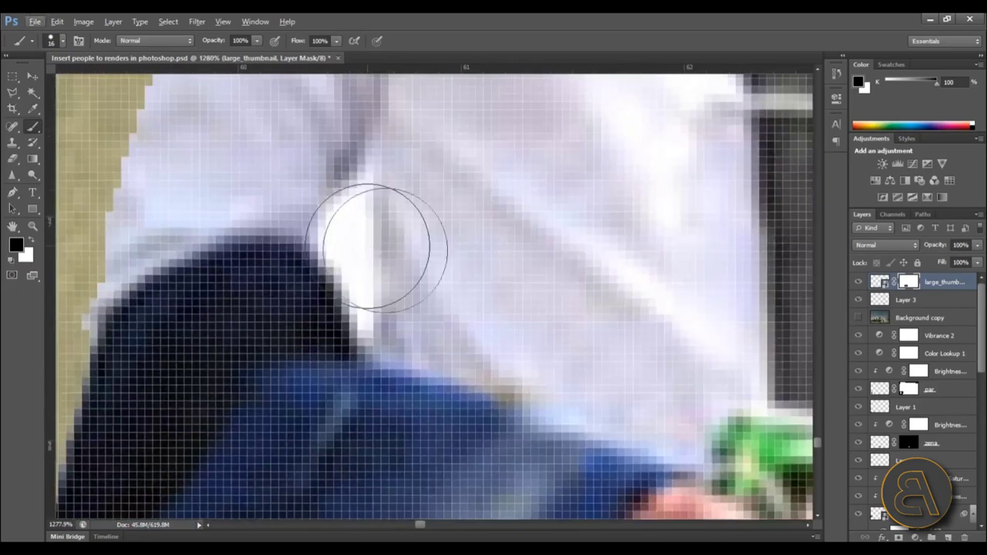
left_click(51, 40)
left_click_drag(49, 65, 23, 87)
mouse_move(335, 223)
left_mouse_down()
mouse_move(361, 175)
mouse_move(362, 333)
mouse_move(326, 267)
mouse_move(336, 213)
mouse_move(350, 260)
mouse_move(341, 257)
mouse_move(359, 273)
mouse_move(356, 347)
left_mouse_up()
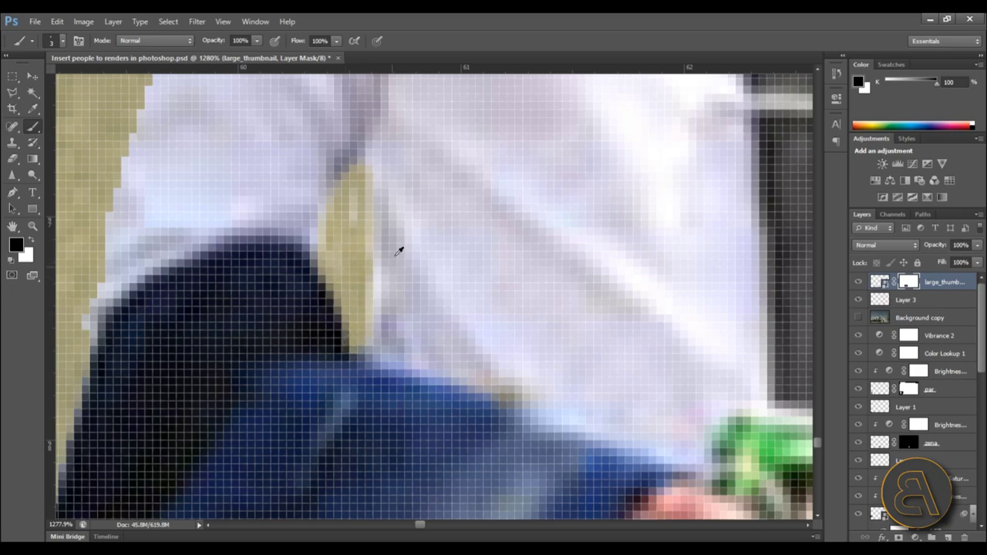
Examine the cut-out's legs, shoes and jacket edges at different zoom levels for remaining white fringe.
scroll(397, 252, "down", 12)
scroll(437, 421, "up", 4)
scroll(509, 243, "down", 3)
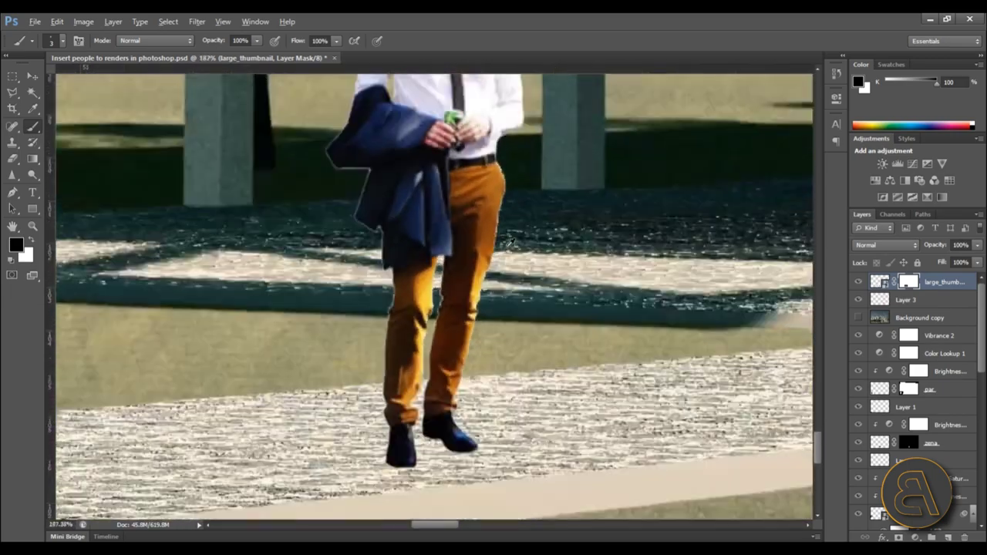
scroll(509, 243, "down", 3)
scroll(455, 355, "up", 5)
scroll(381, 493, "down", 8)
scroll(362, 377, "up", 4)
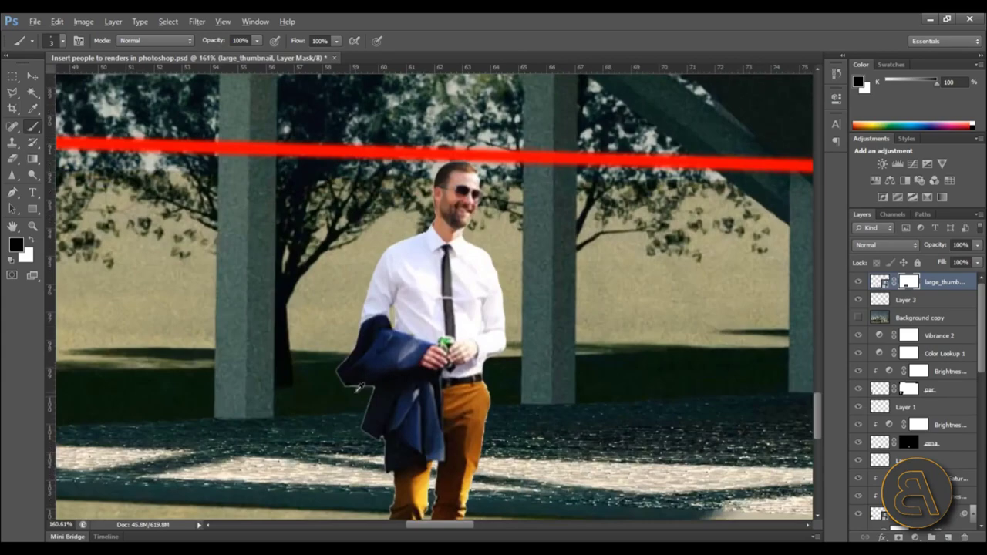
scroll(357, 387, "up", 5)
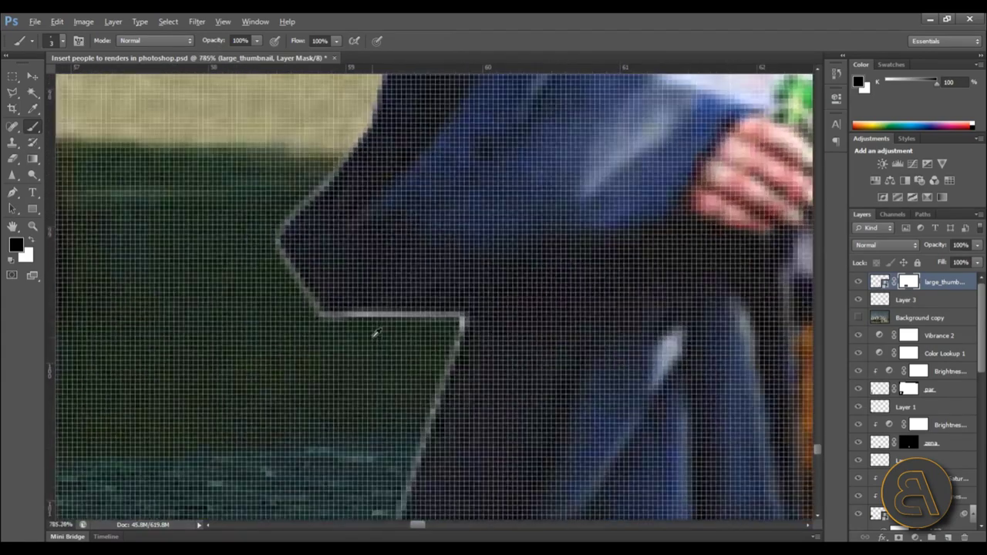
scroll(381, 301, "down", 2)
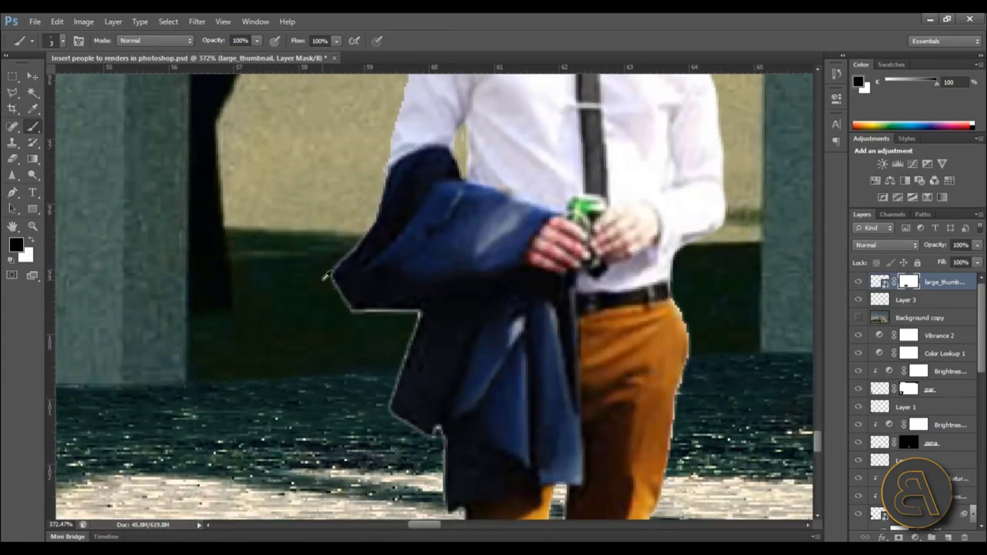
scroll(327, 276, "down", 4)
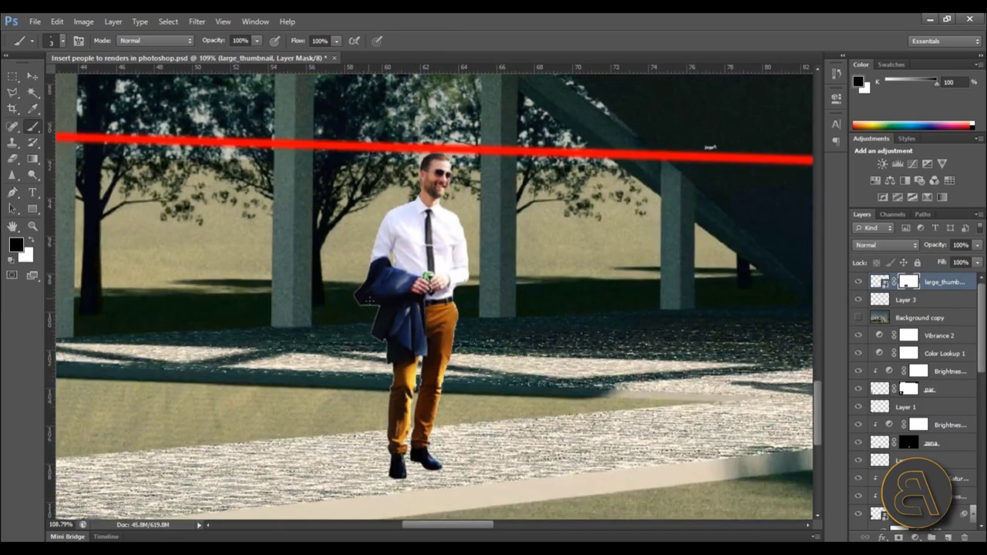
scroll(369, 302, "up", 4)
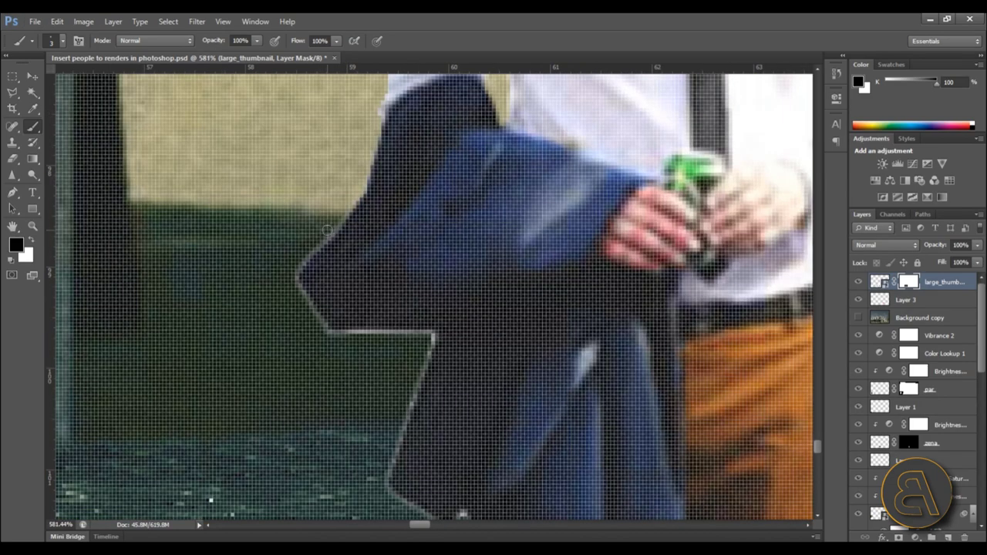
scroll(387, 246, "down", 2)
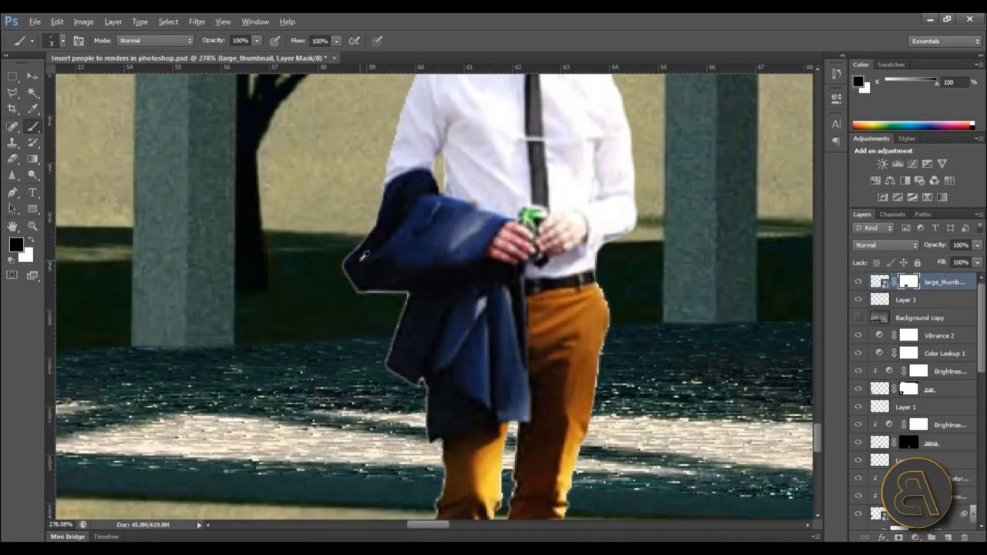
scroll(360, 288, "up", 2)
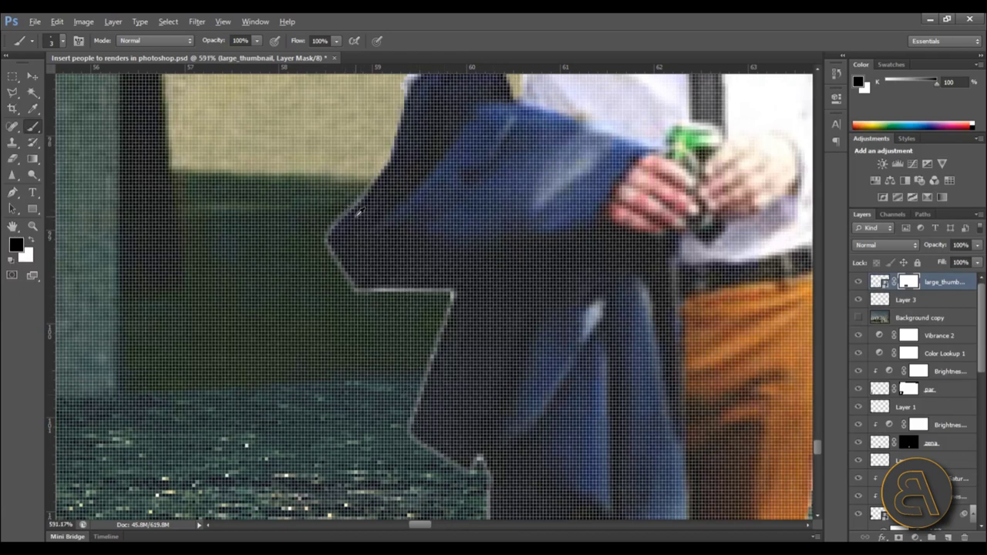
Mask out the white fringe around the jacket's pointed outer corner and along the straight edge beneath it.
scroll(357, 212, "up", 2)
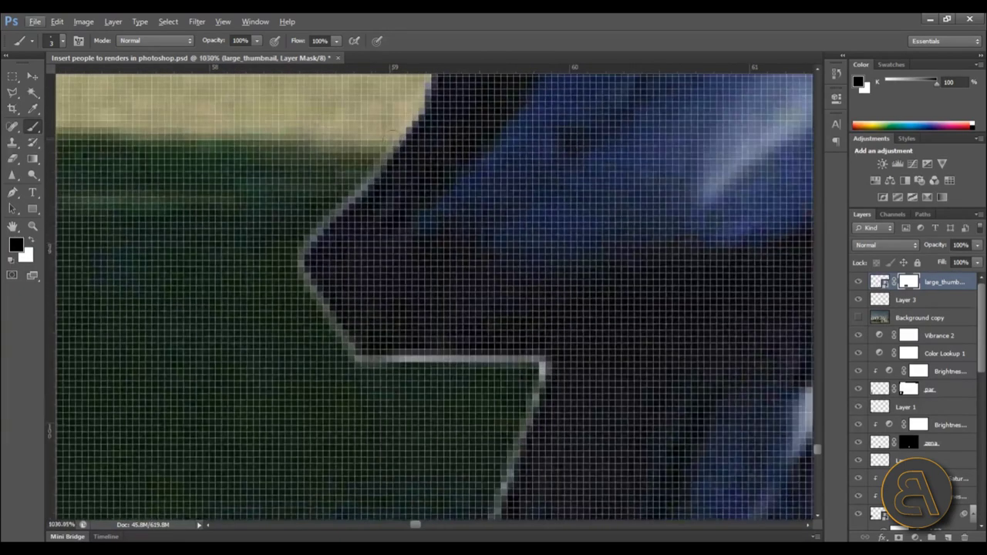
left_click(395, 143, "shift")
left_click(57, 22)
left_click(88, 33)
left_click_drag(324, 221, 304, 246)
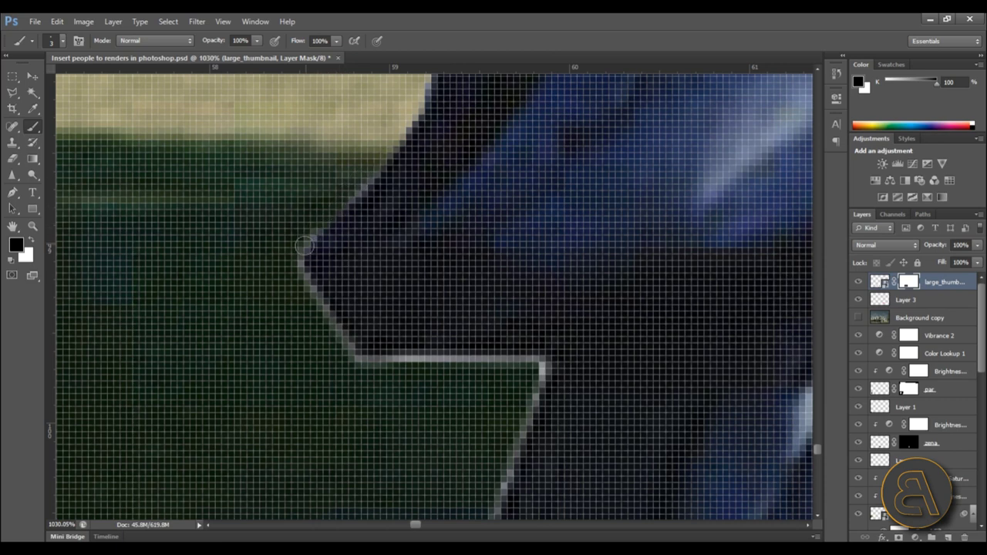
left_click_drag(330, 311, 344, 347)
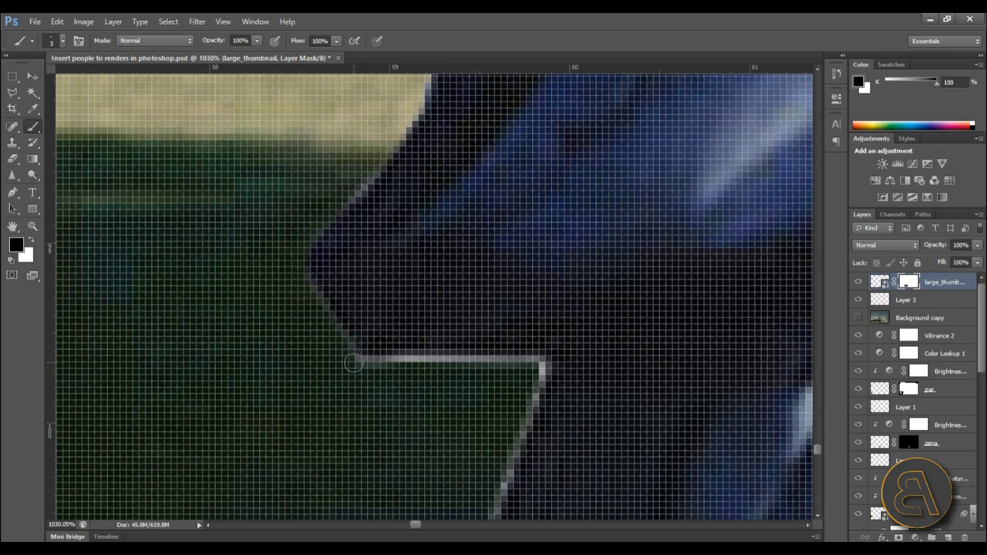
left_click(538, 360, "shift")
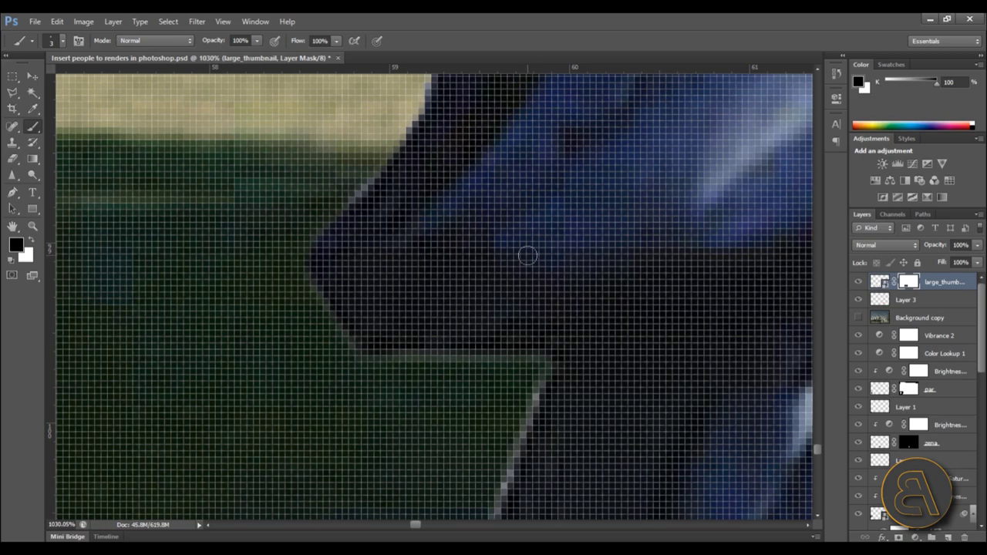
Mask out the fringe down the jacket's side below the corner and go over the remaining light line on its underside.
scroll(528, 256, "down", 5)
scroll(532, 381, "up", 2)
left_click(502, 208, "shift")
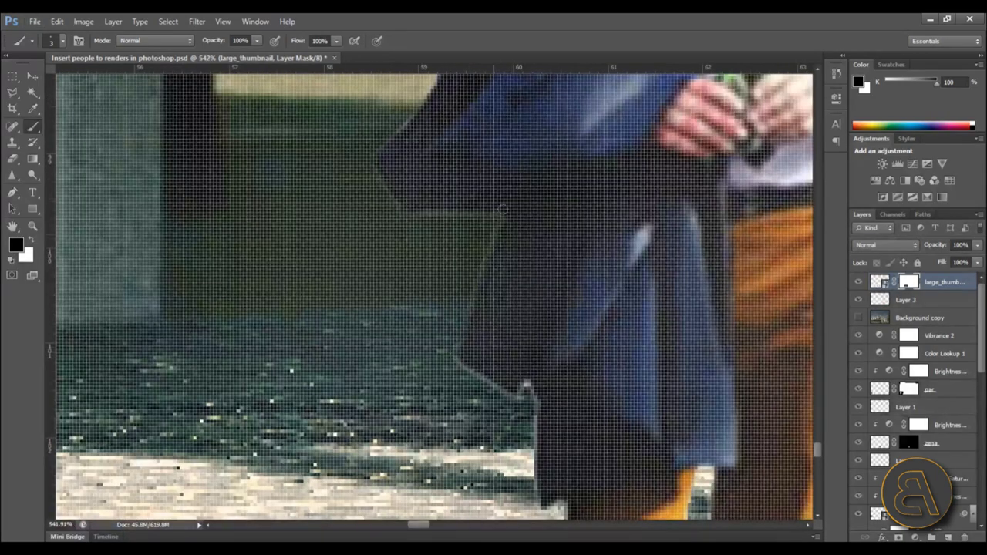
scroll(512, 252, "up", 3)
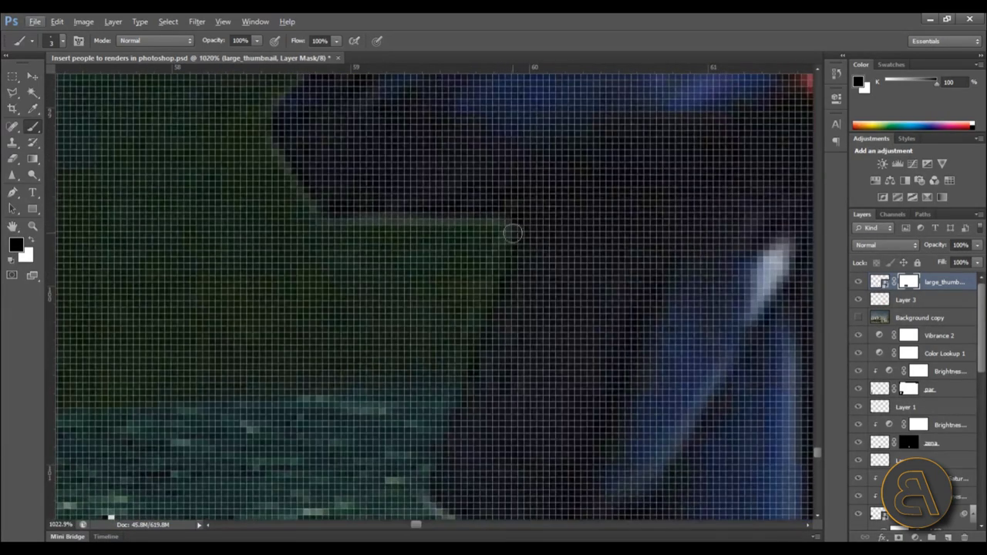
left_click_drag(441, 226, 325, 226)
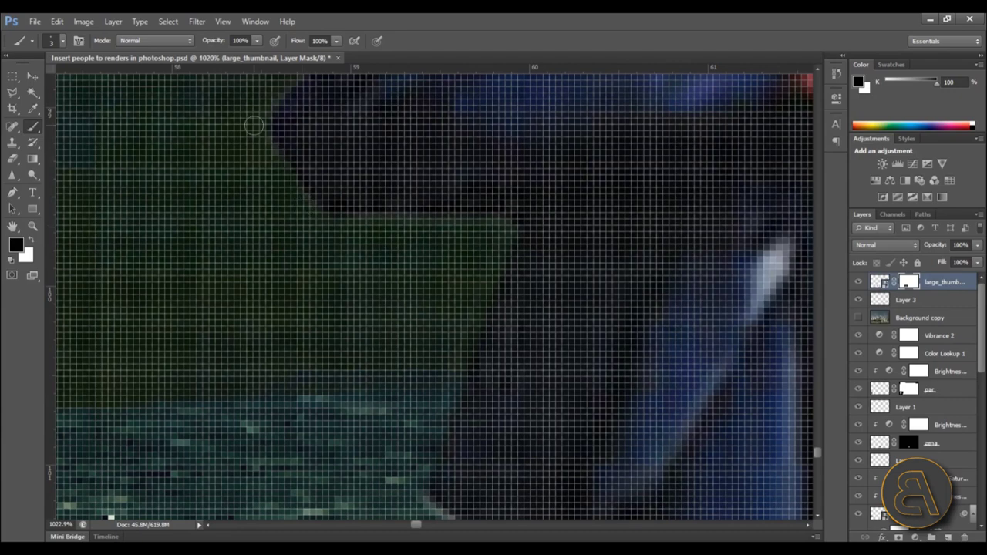
Clear the remaining fringe on the jacket's upper slope and lower flap, and check the cut-out against the render.
scroll(307, 283, "down", 3)
scroll(299, 187, "up", 3)
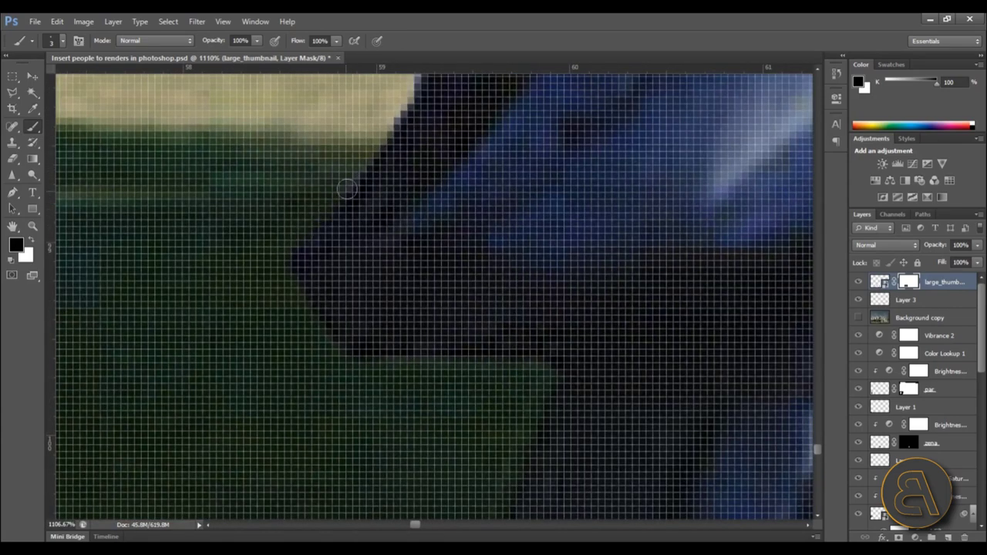
scroll(366, 153, "down", 4)
scroll(461, 318, "up", 3)
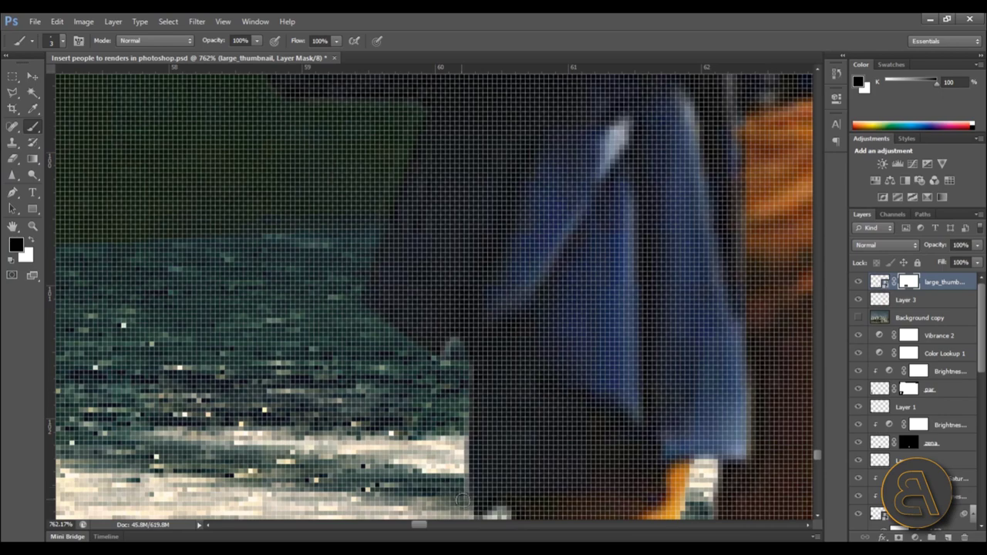
scroll(429, 391, "down", 5)
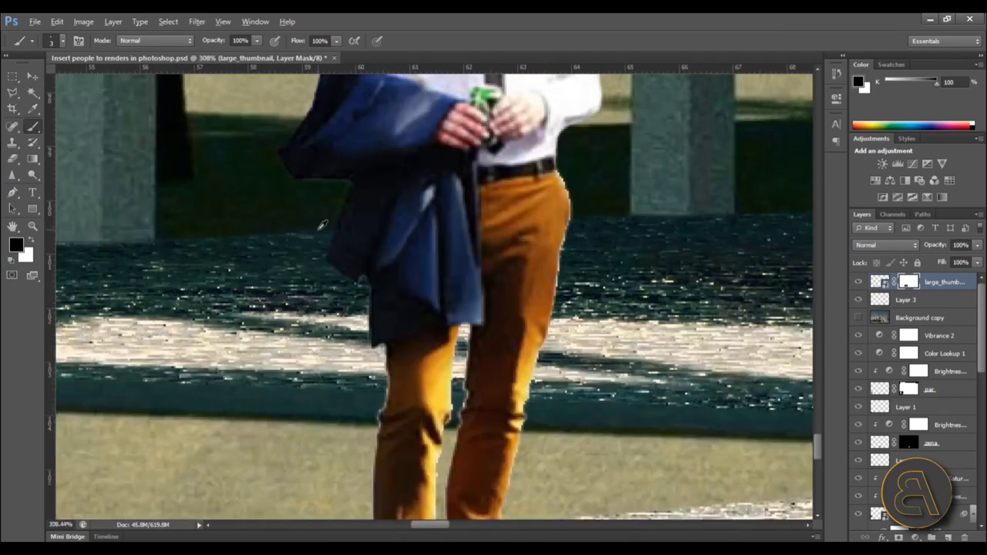
scroll(322, 225, "down", 4)
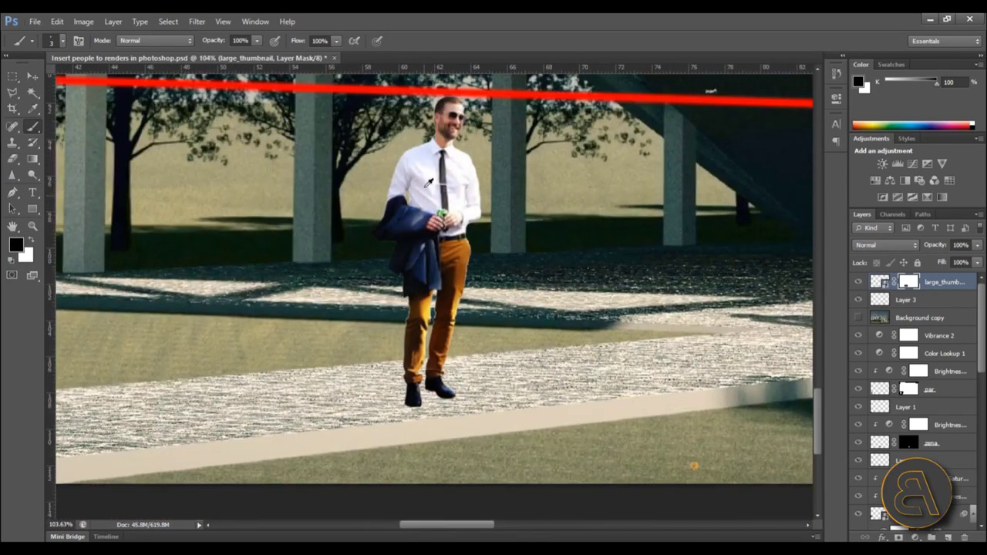
scroll(440, 114, "up", 2)
scroll(440, 114, "down", 3)
scroll(417, 231, "up", 2)
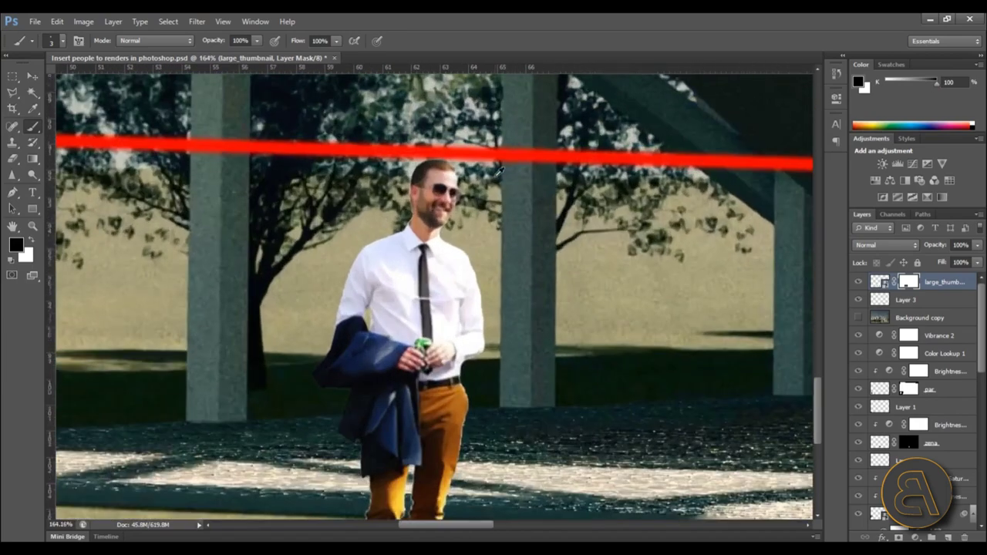
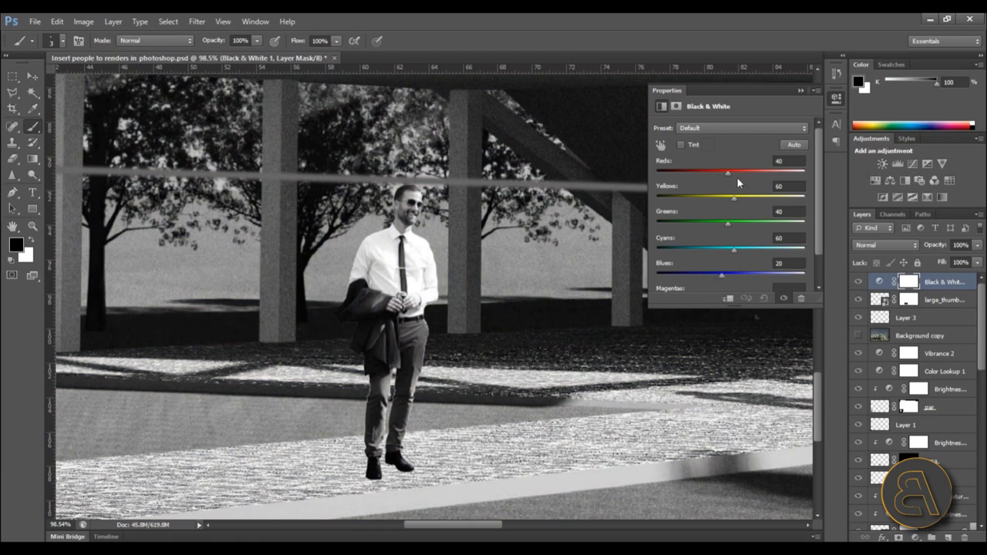
Close the Black & White adjustment's settings and compare the man's tones with the render, with the effect off and on.
left_click(810, 94)
left_click(859, 282)
left_click(859, 282)
scroll(462, 263, "down", 6)
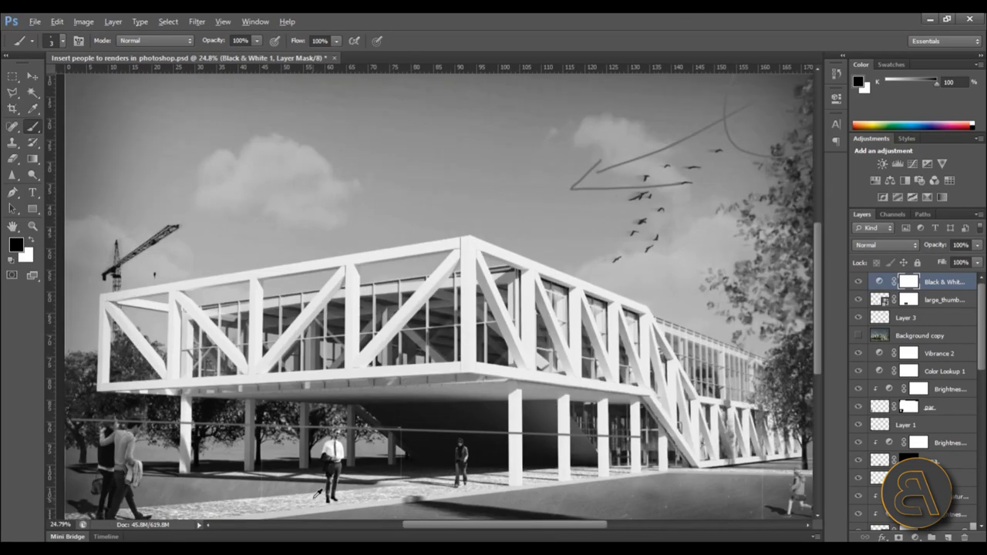
scroll(328, 487, "up", 4)
scroll(329, 486, "up", 3)
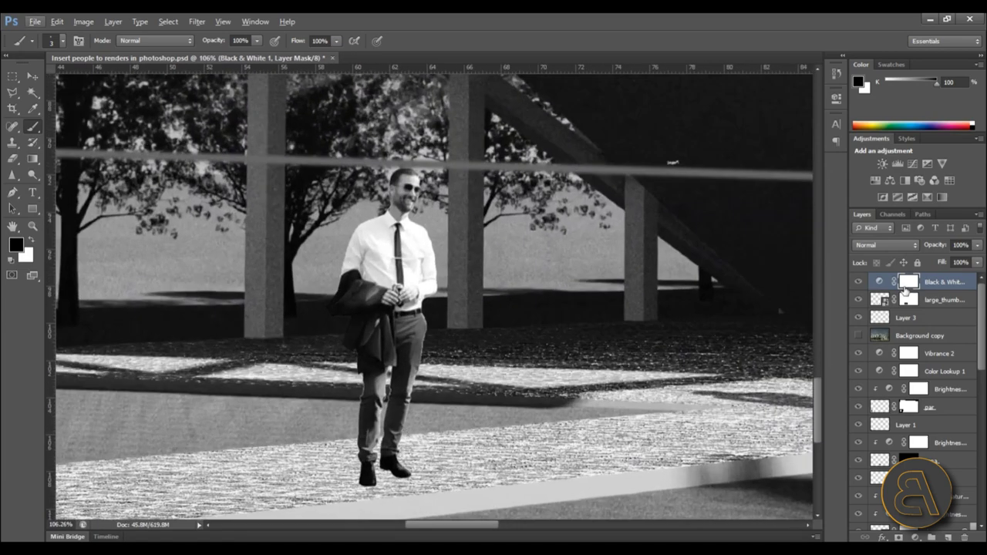
Add a Levels adjustment clipped to the man's layer and set its output levels to 16 and 220.
left_click(947, 300)
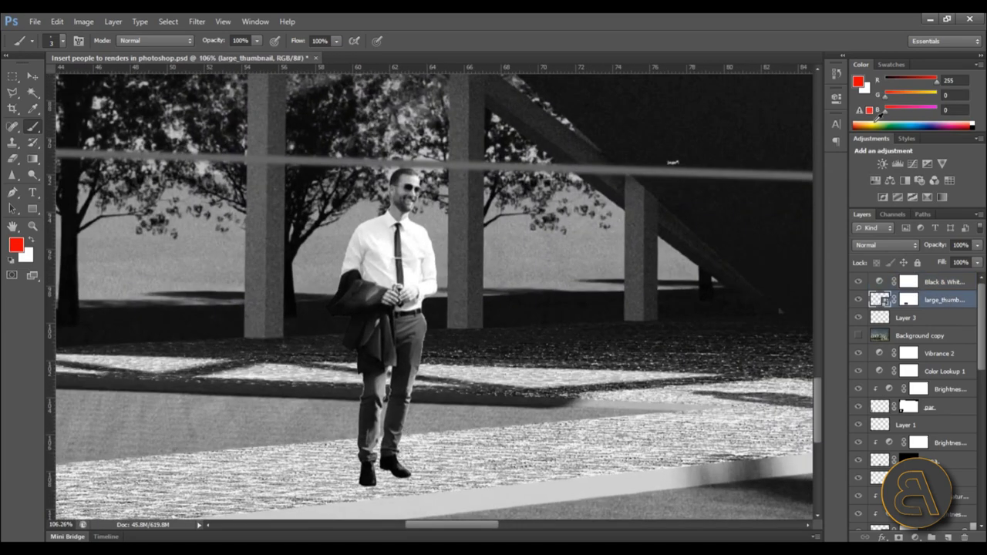
left_click(897, 163)
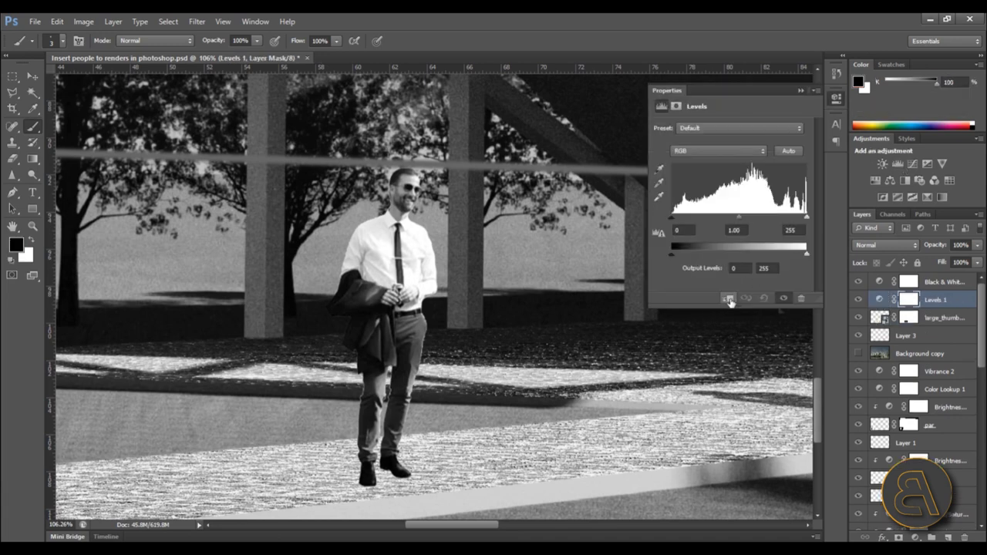
left_click(728, 300)
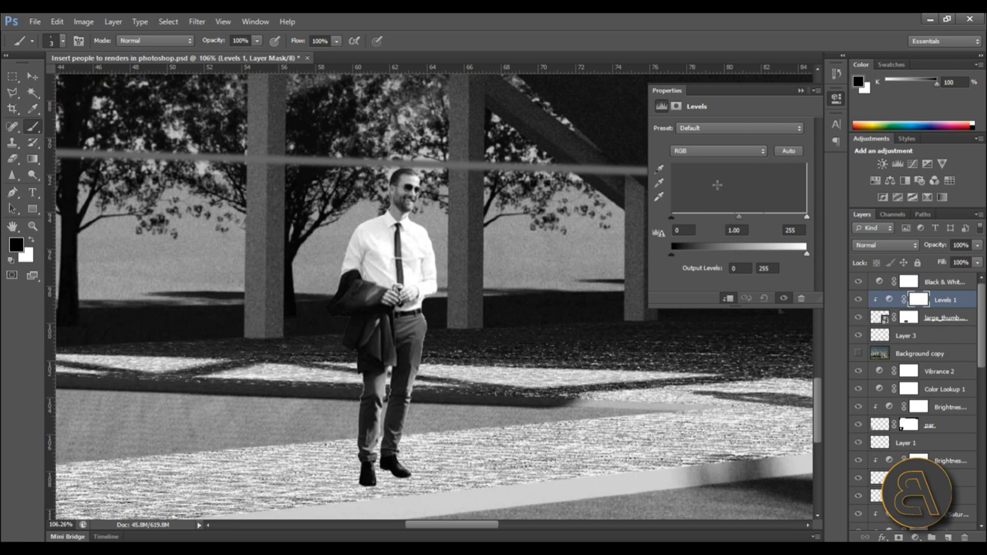
left_click_drag(671, 253, 676, 257)
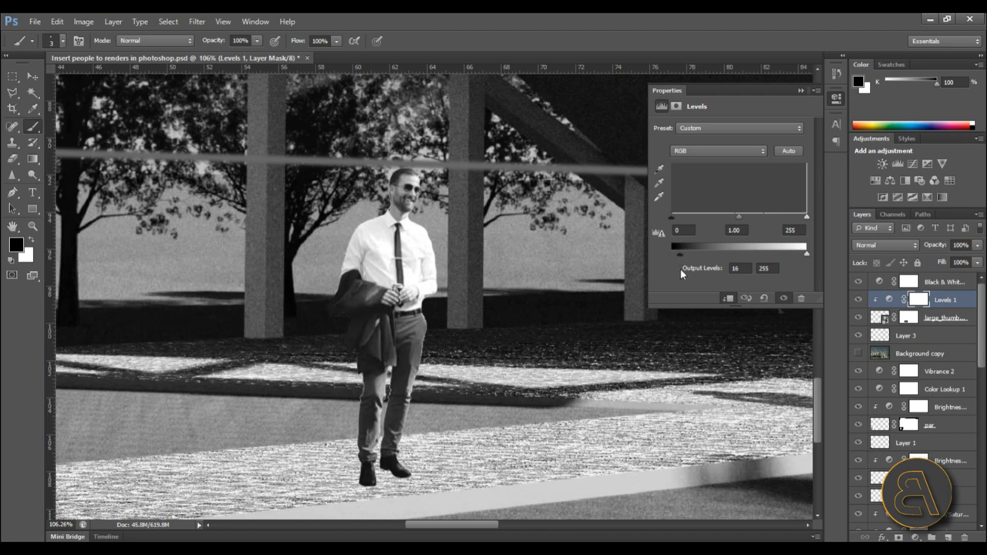
left_click_drag(807, 256, 789, 261)
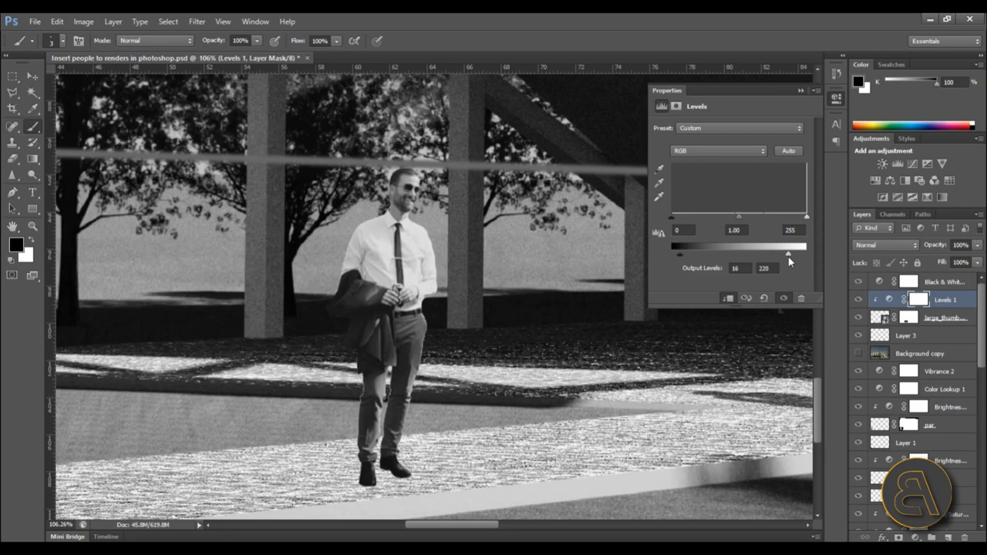
Fine-tune the Levels black and white output values against the whole render and close the settings.
scroll(411, 351, "down", 12)
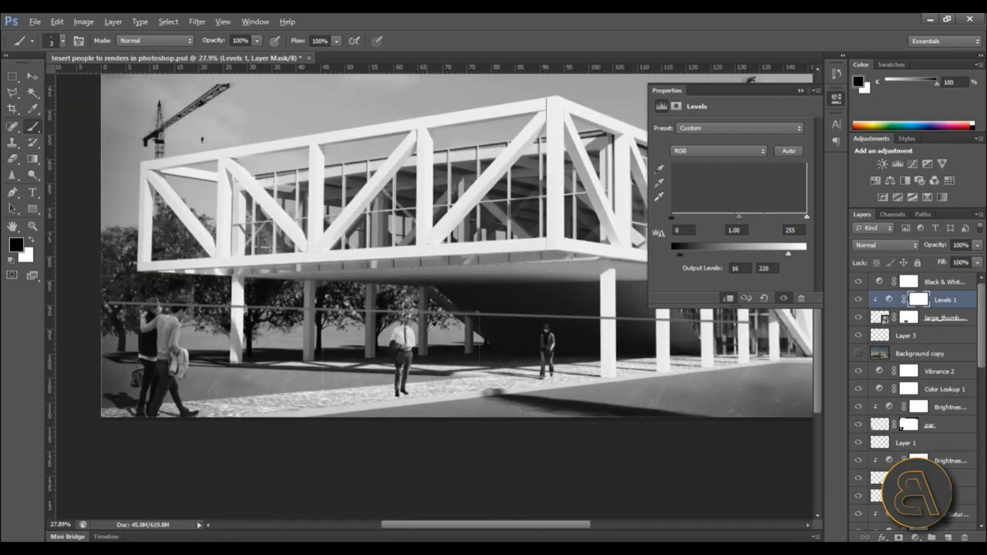
scroll(466, 274, "down", 3)
scroll(467, 273, "up", 1)
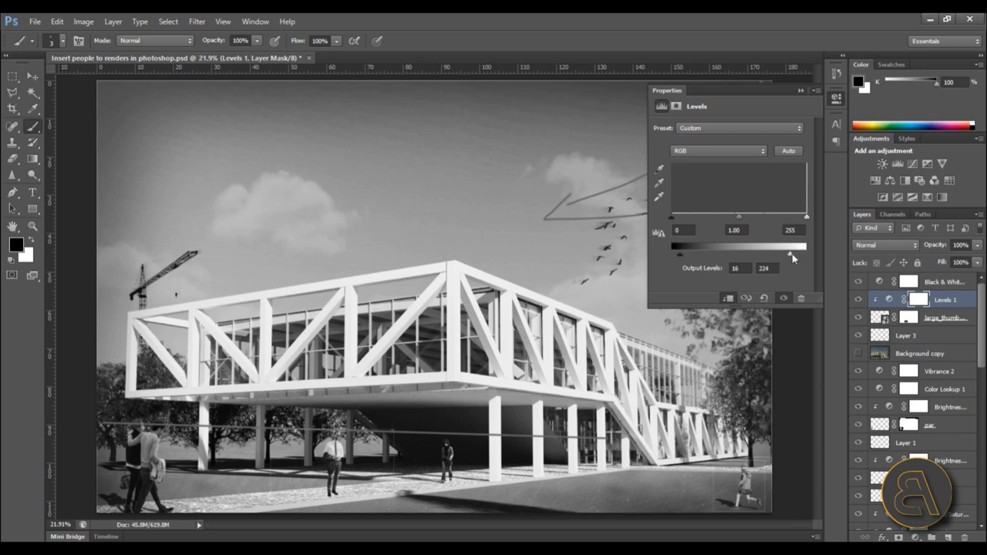
left_click_drag(791, 254, 797, 258)
left_click_drag(670, 261, 678, 260)
left_click(800, 91)
scroll(359, 450, "up", 7)
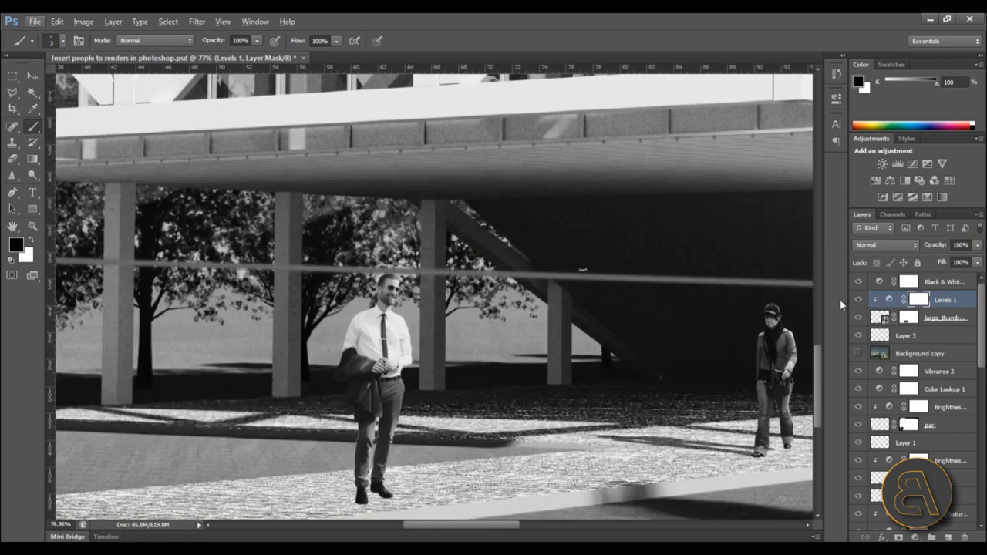
Hide the Black & White layer and add a Color Balance adjustment clipped to the man, shifting his midtones to match the render.
left_click(858, 281)
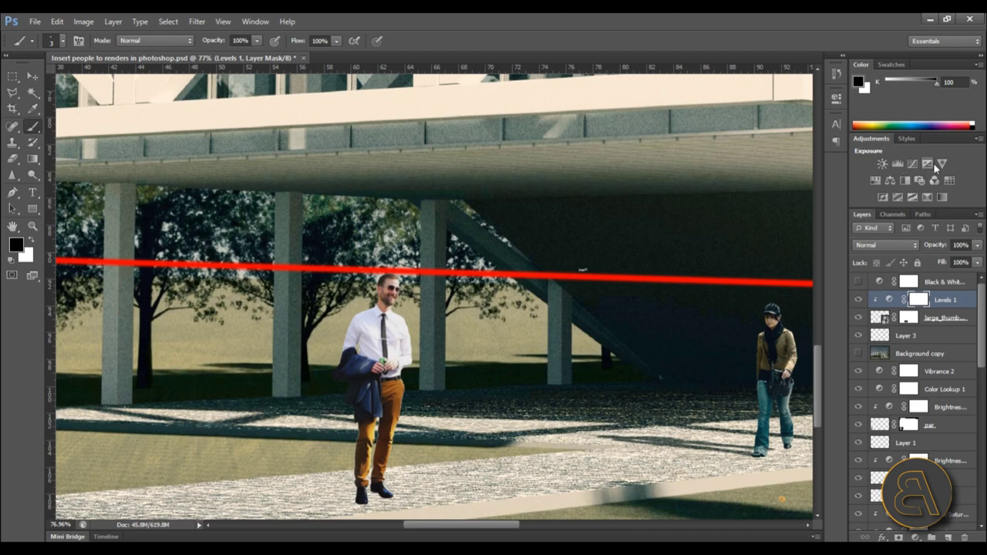
left_click(890, 179)
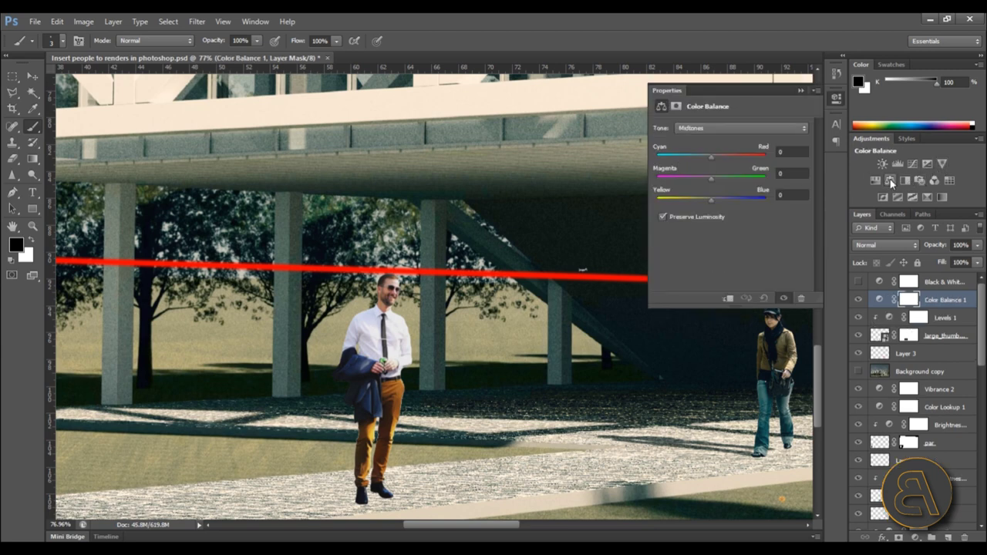
left_click(727, 298)
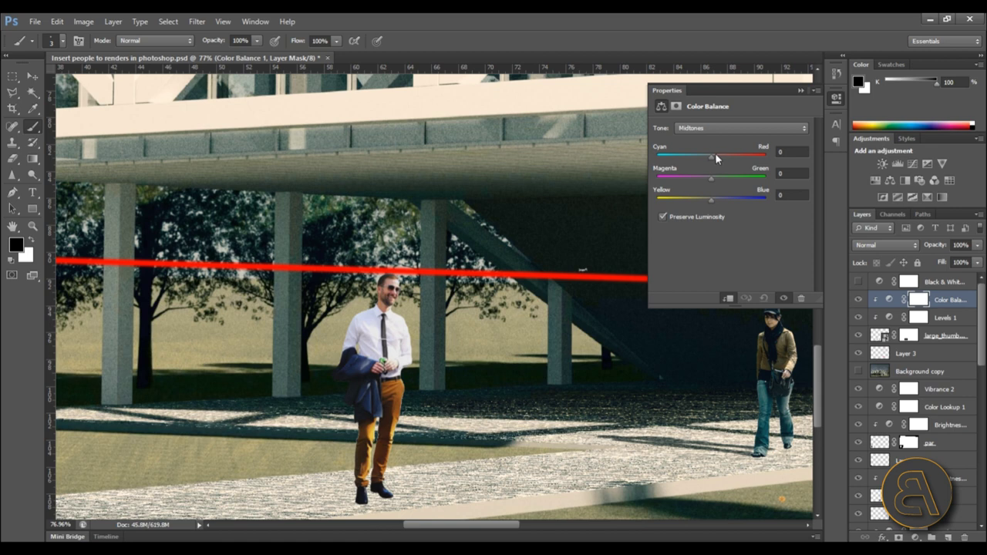
left_click_drag(711, 157, 720, 200)
left_click(800, 91)
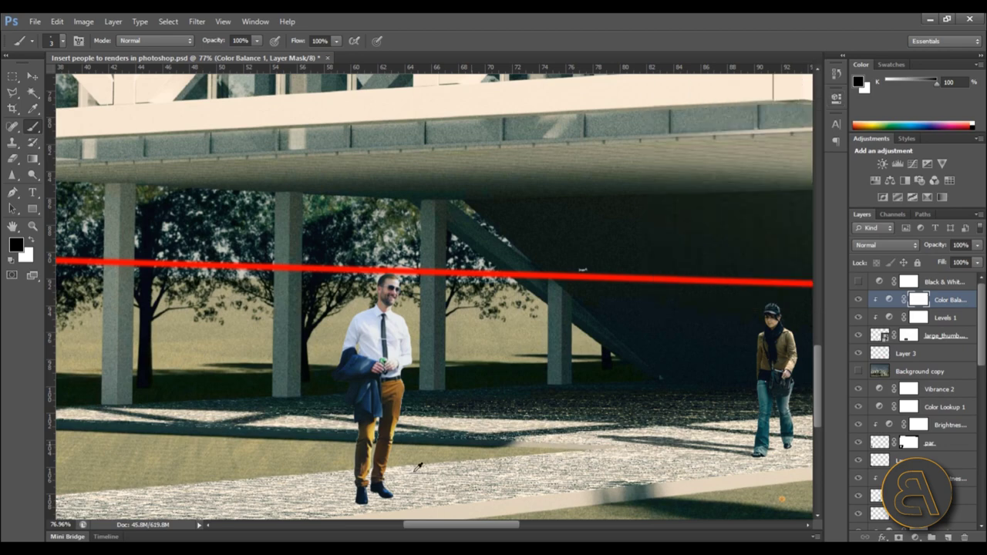
Examine the edges of the man's trouser legs and shoes at different zoom levels for remaining white fringe.
scroll(323, 504, "up", 12)
scroll(418, 256, "up", 2)
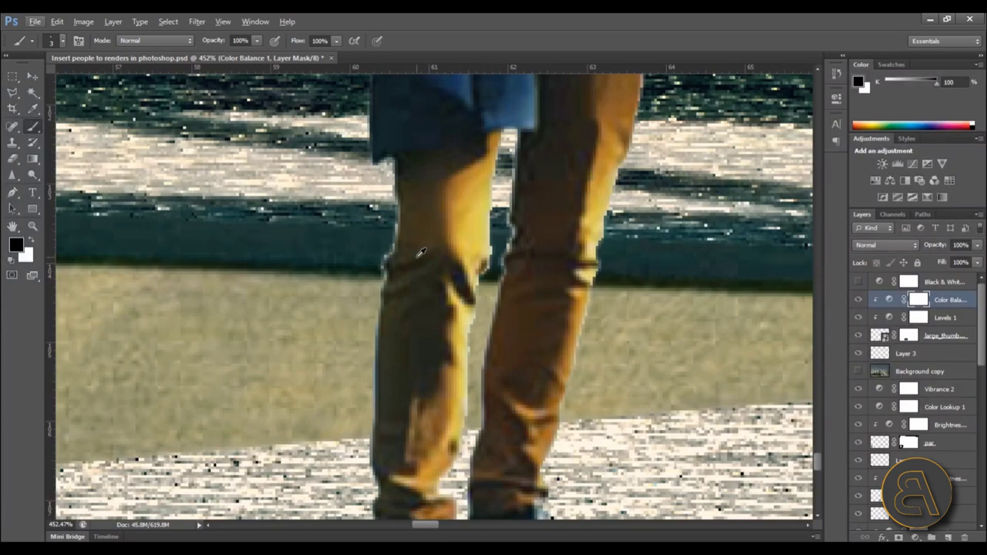
scroll(393, 213, "up", 2)
scroll(424, 225, "down", 5)
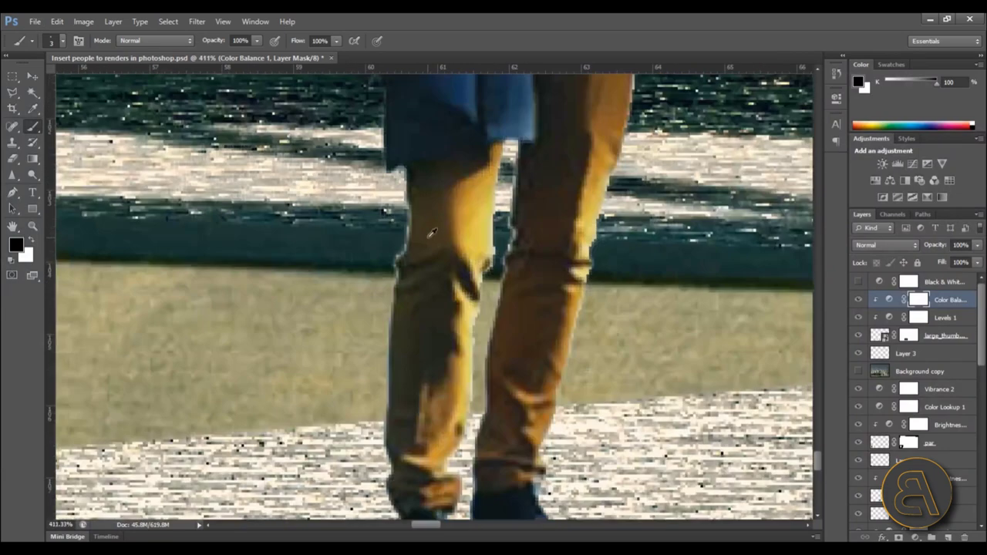
scroll(409, 204, "up", 2)
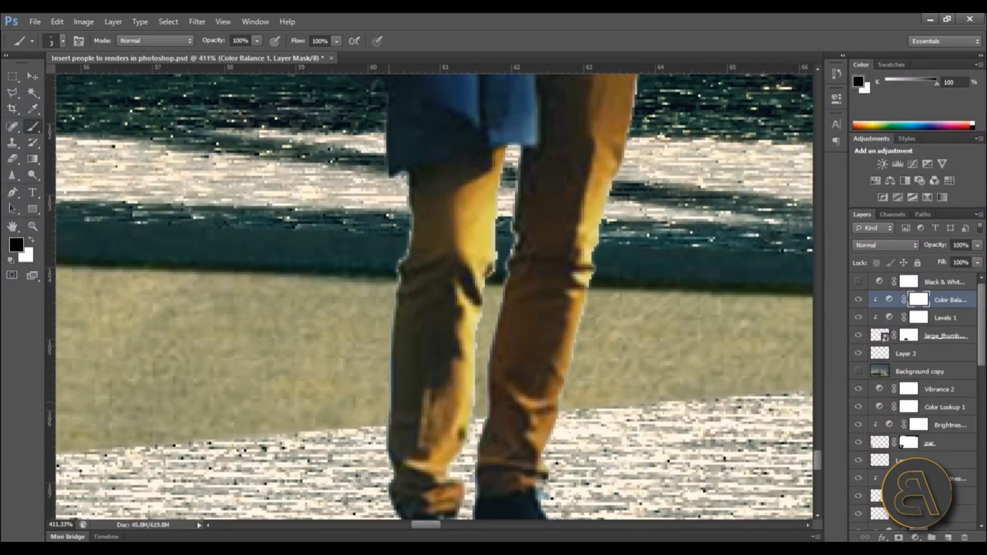
scroll(401, 442, "down", 3)
scroll(407, 487, "up", 2)
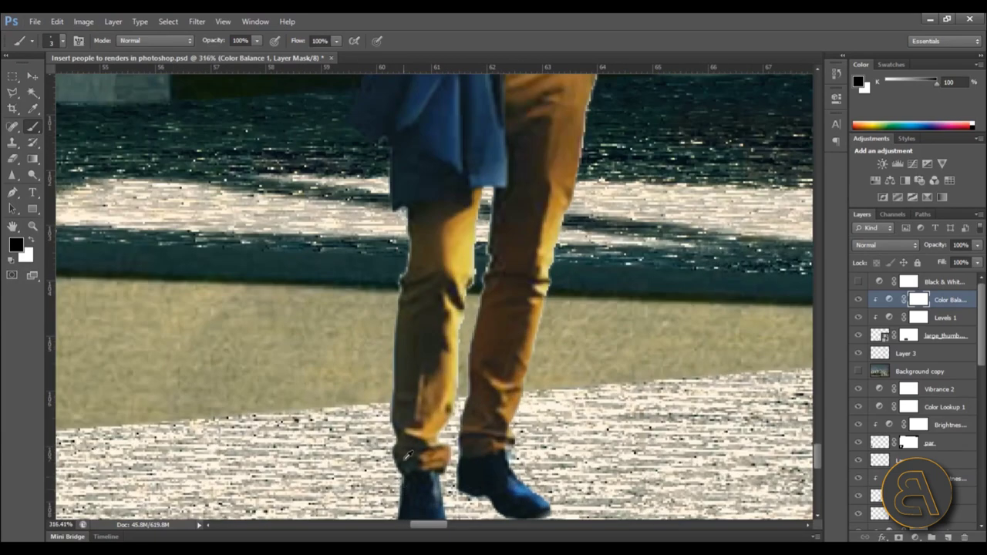
scroll(410, 231, "up", 2)
scroll(410, 230, "down", 2)
scroll(409, 295, "up", 2)
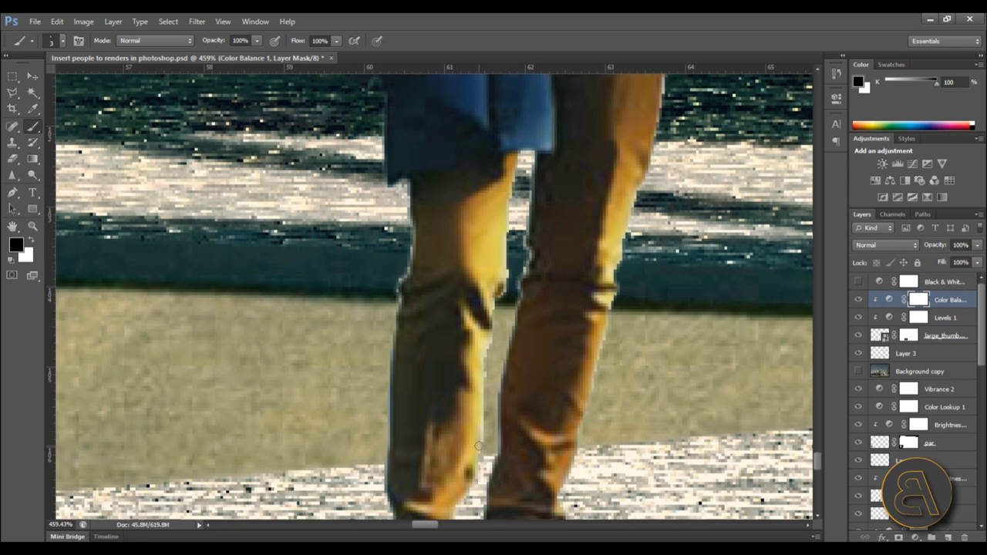
Paint black on the man's layer mask along the outer edge of the left trouser leg to remove the white fringe.
left_click(910, 337)
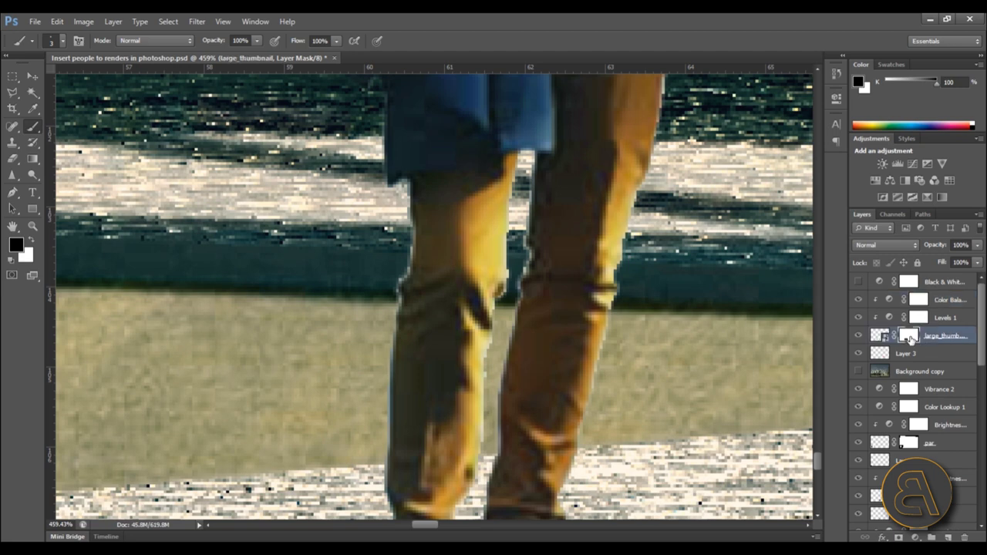
left_click(883, 336)
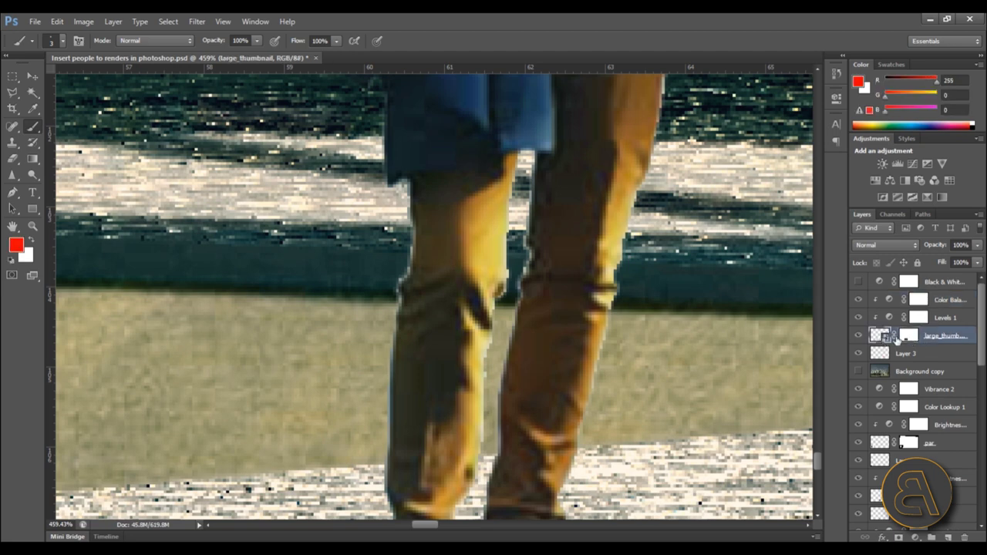
left_click(912, 339)
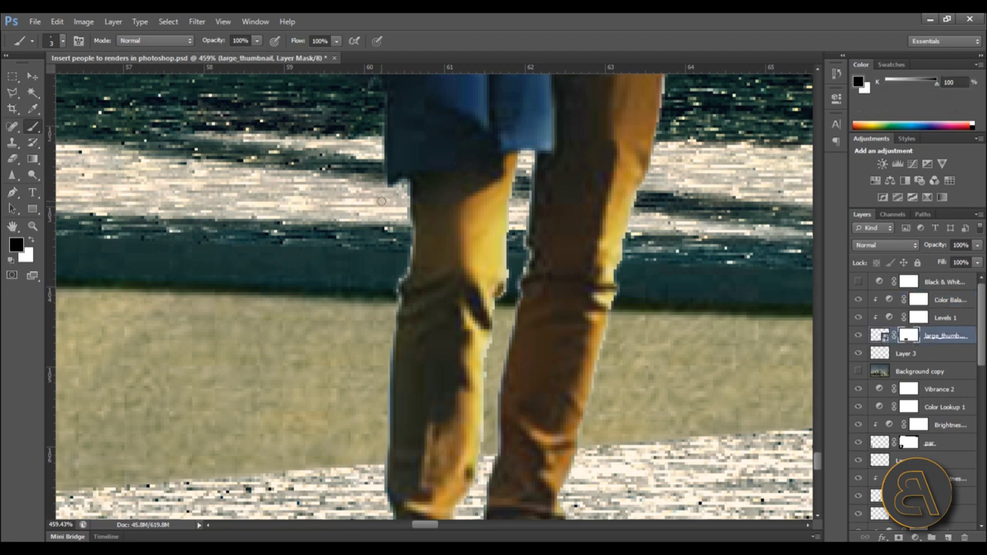
mouse_move(406, 205)
left_mouse_down()
mouse_move(410, 256)
mouse_move(397, 299)
left_mouse_up()
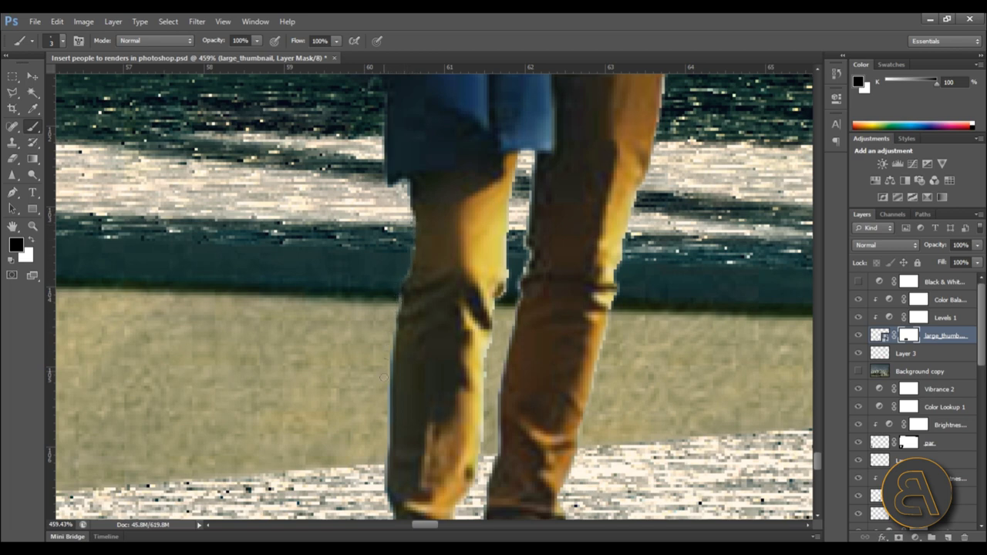
left_click_drag(399, 409, 391, 435)
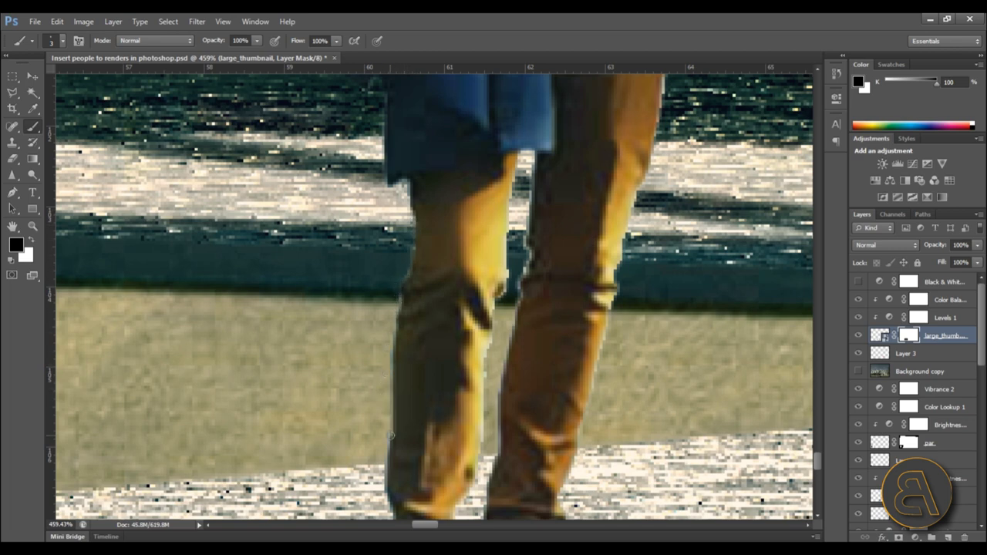
Mask out the remaining white fringe along the inner trouser edges between the man's legs.
scroll(378, 350, "down", 7)
scroll(378, 416, "up", 5)
scroll(370, 416, "down", 6)
scroll(435, 255, "up", 12)
left_click(457, 189)
mouse_move(452, 296)
left_mouse_down()
mouse_move(457, 325)
mouse_move(444, 366)
left_mouse_up()
left_click(442, 395, "shift")
scroll(502, 200, "down", 5)
scroll(469, 374, "up", 3)
left_click(443, 392, "shift")
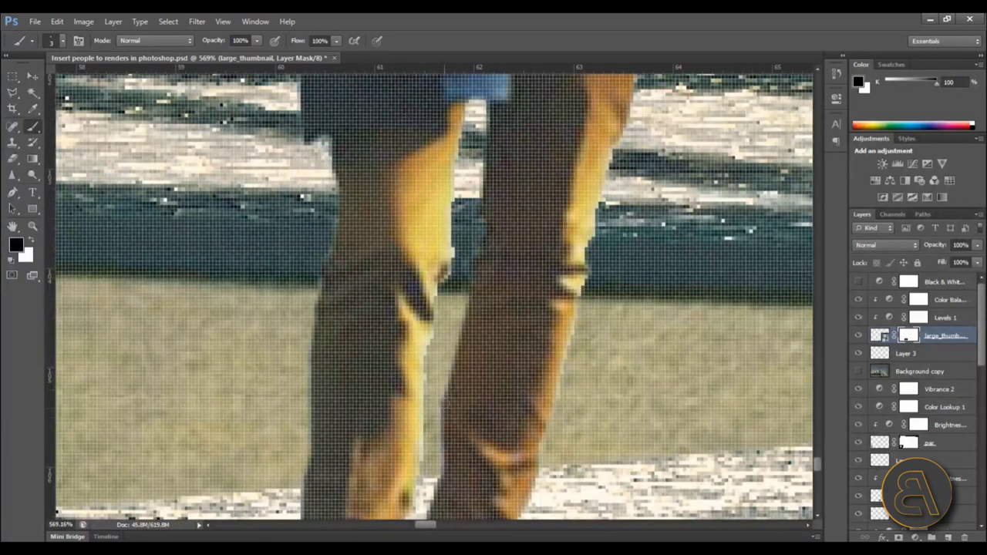
left_click_drag(442, 403, 441, 452)
left_click_drag(449, 367, 440, 417)
Examine the cleaned-up man against the whole render and from close up.
scroll(480, 267, "down", 1)
scroll(482, 263, "down", 10)
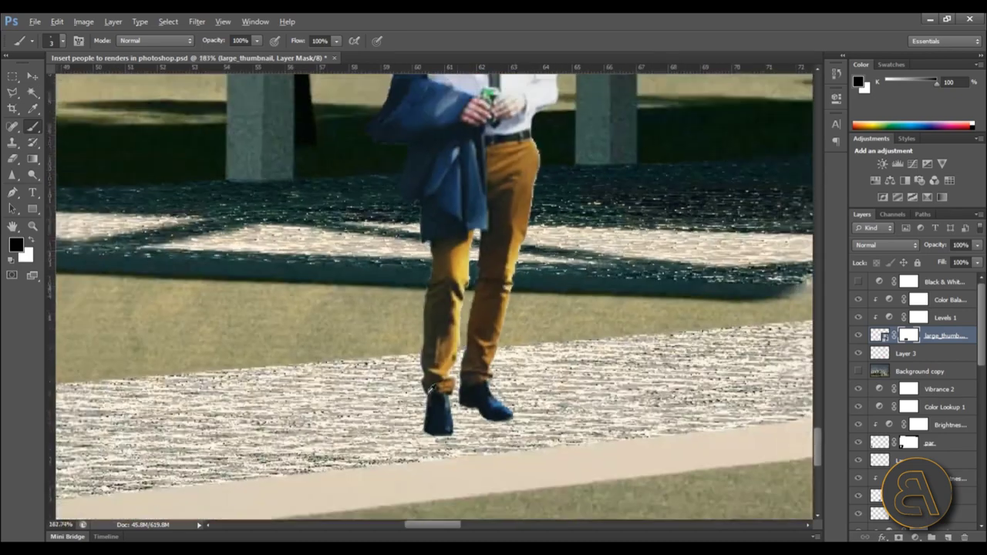
scroll(479, 244, "down", 6)
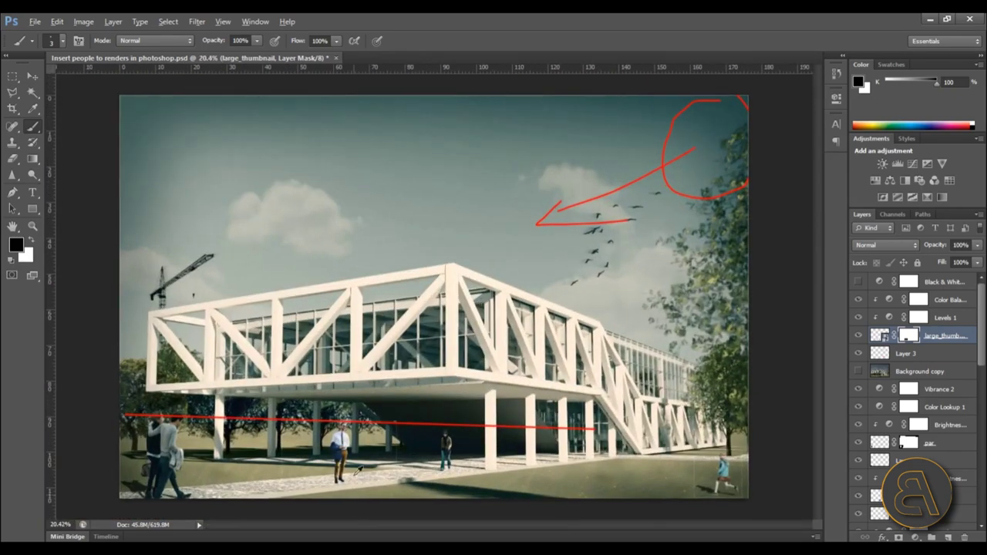
scroll(347, 468, "up", 4)
scroll(539, 343, "down", 2)
scroll(302, 471, "up", 2)
scroll(508, 393, "down", 1)
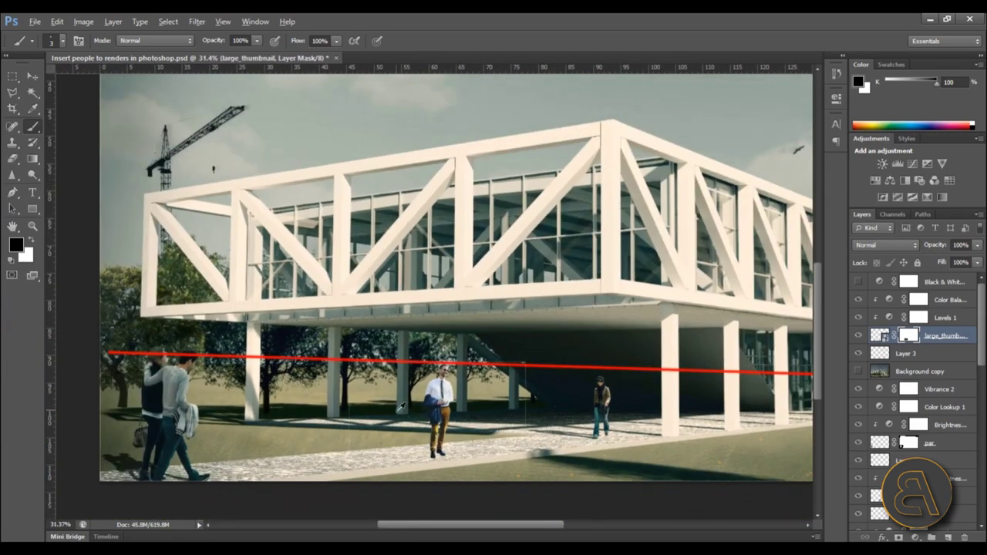
scroll(448, 401, "down", 2)
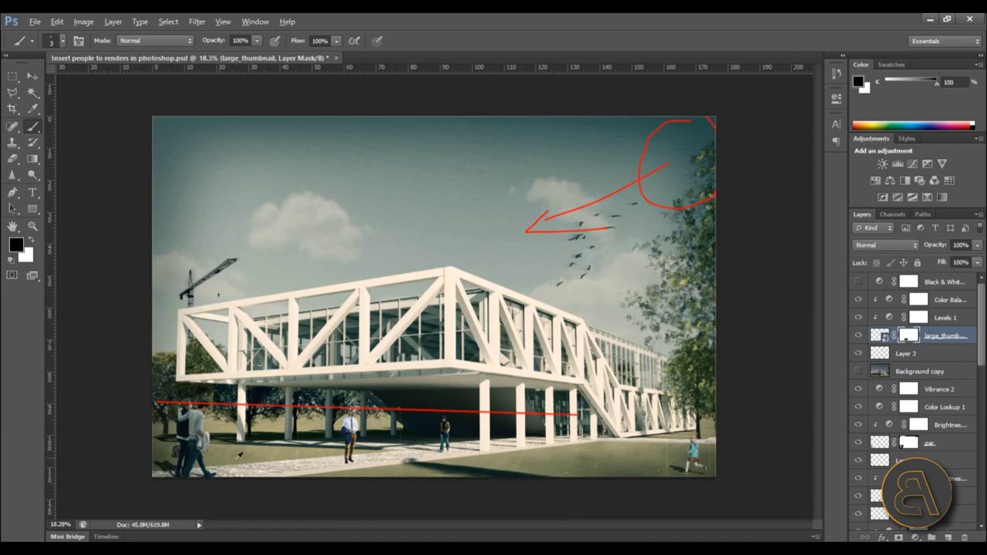
scroll(331, 458, "up", 6)
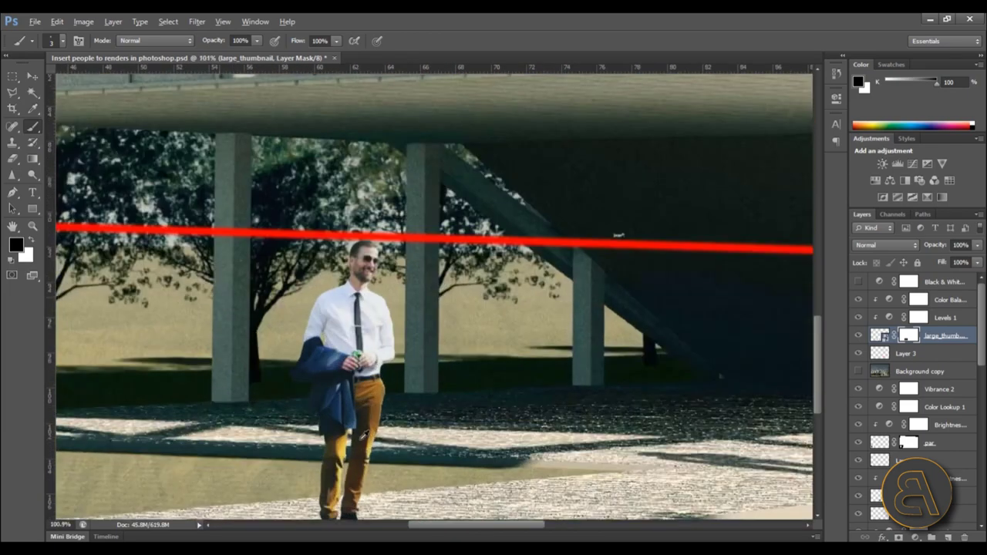
scroll(486, 343, "down", 2)
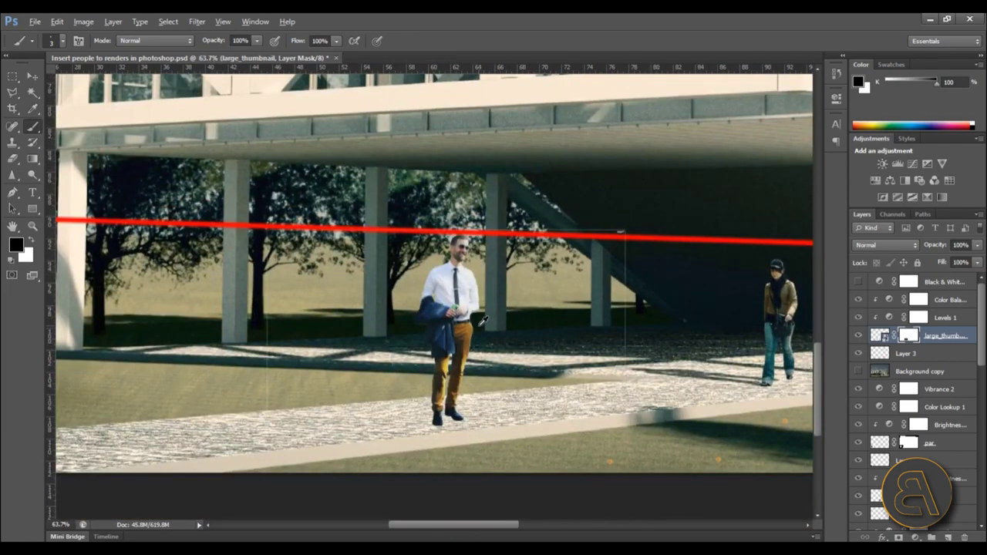
key("alt")
Duplicate the man's large_thumbnail layer together with its layer mask, keeping the default copy name.
left_click(950, 340)
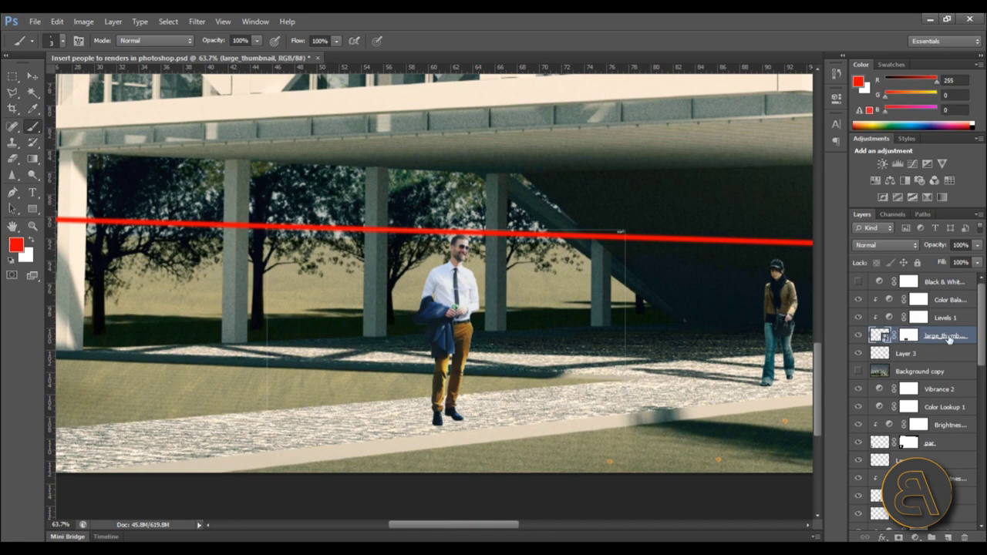
right_click(950, 340)
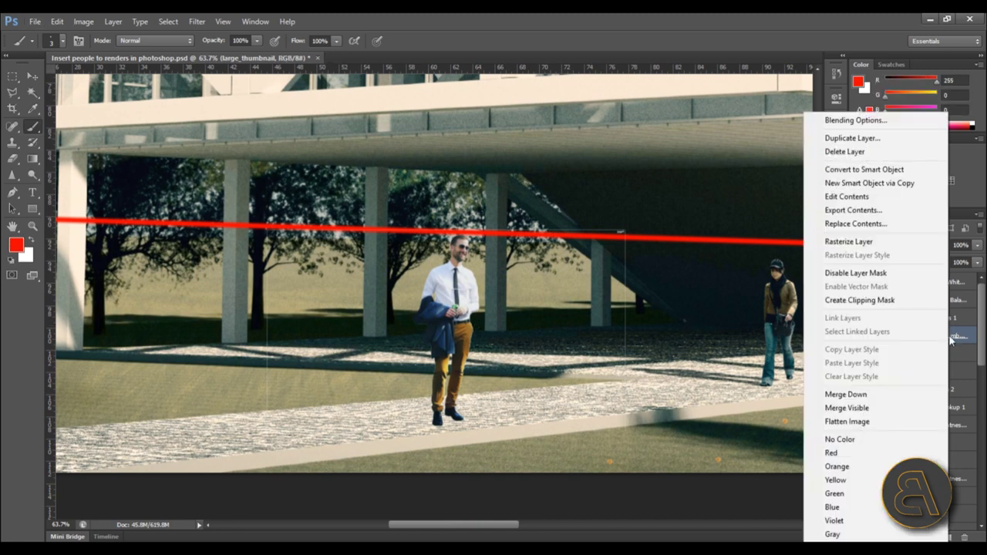
left_click(865, 138)
left_click(709, 216)
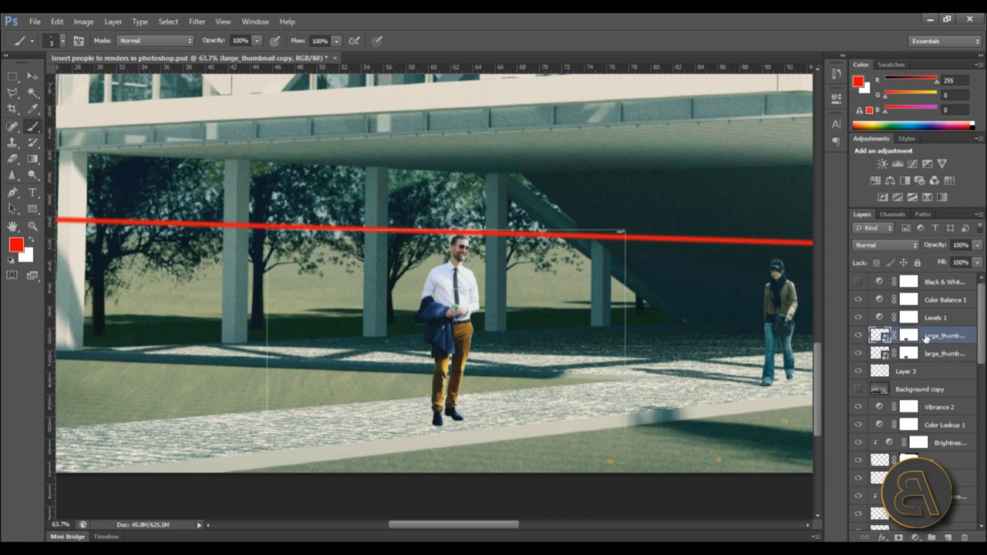
Clip the Levels and Color Balance adjustments to the duplicated man layer again and close their settings.
double_click(878, 319)
left_click(729, 299)
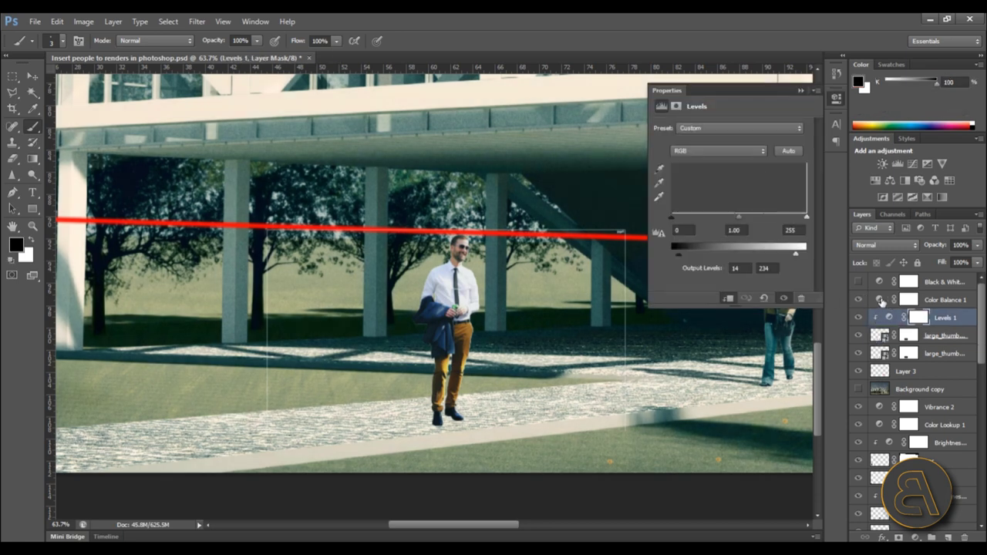
left_click(880, 299)
left_click(726, 299)
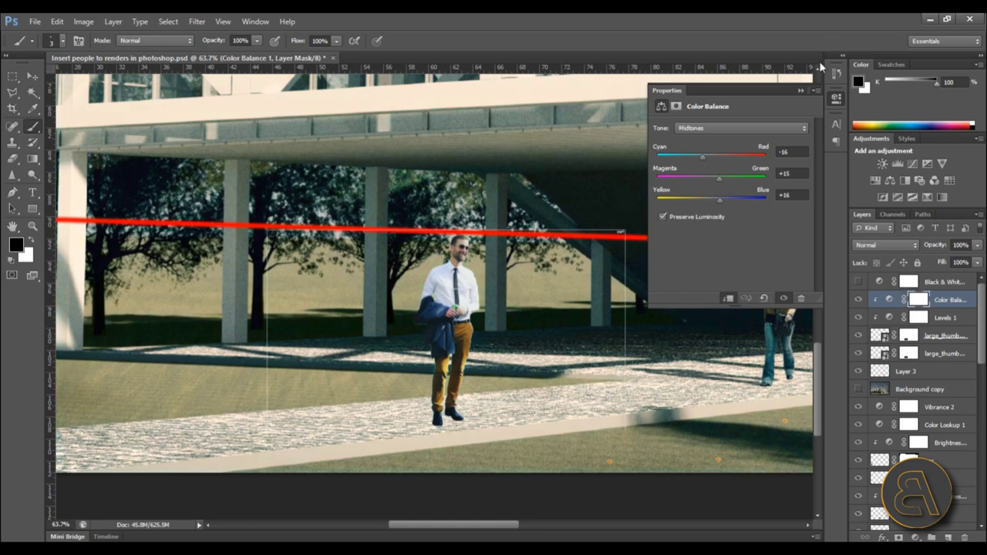
left_click(802, 90)
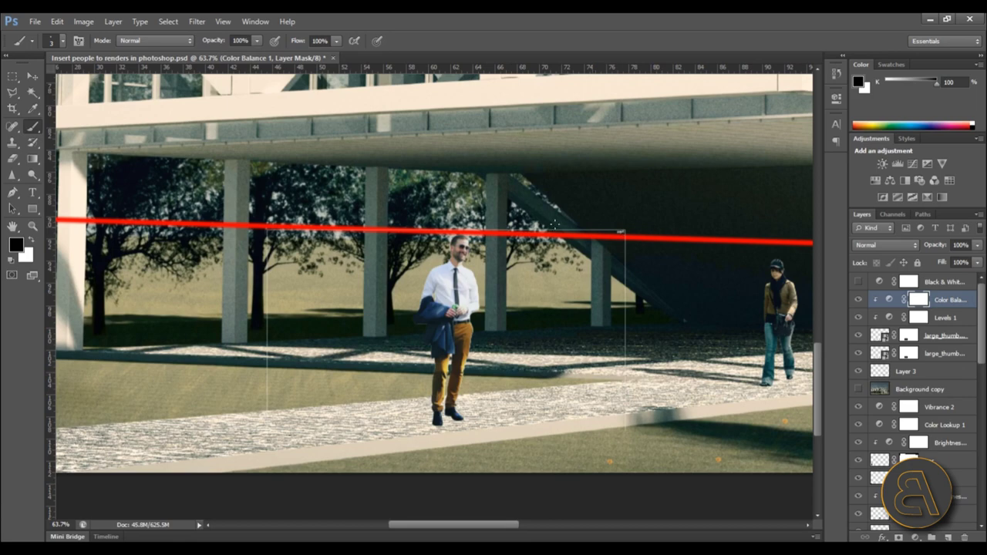
Paint out the stray frame lines around the man on the masks of both man layers using a 121 px brush.
scroll(547, 335, "down", 7)
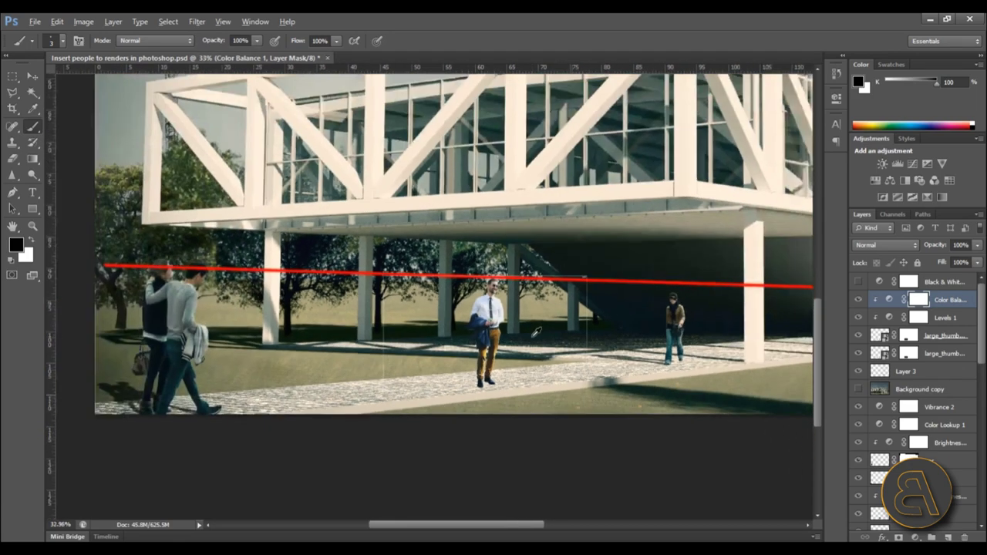
scroll(537, 332, "up", 8)
scroll(534, 332, "up", 2)
scroll(535, 332, "down", 3)
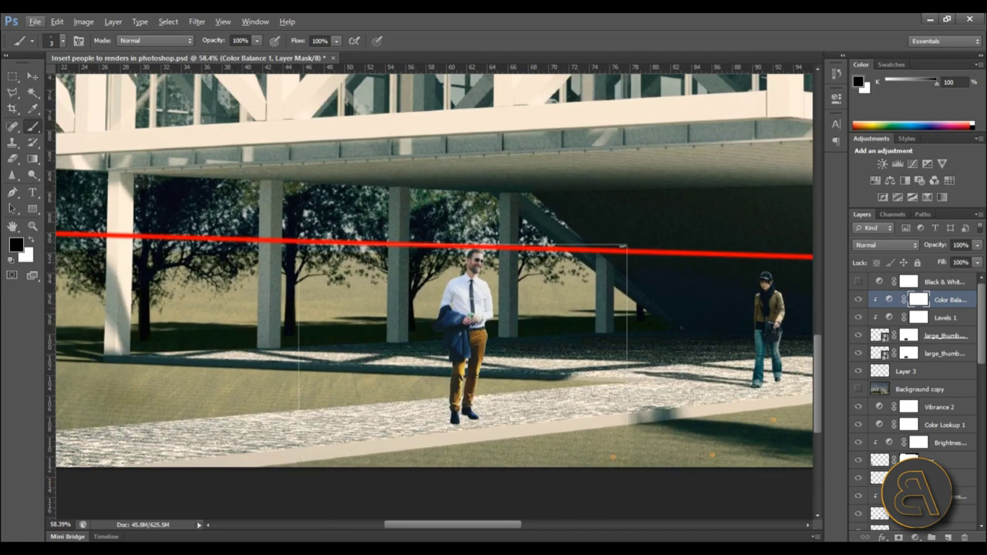
left_click(910, 343)
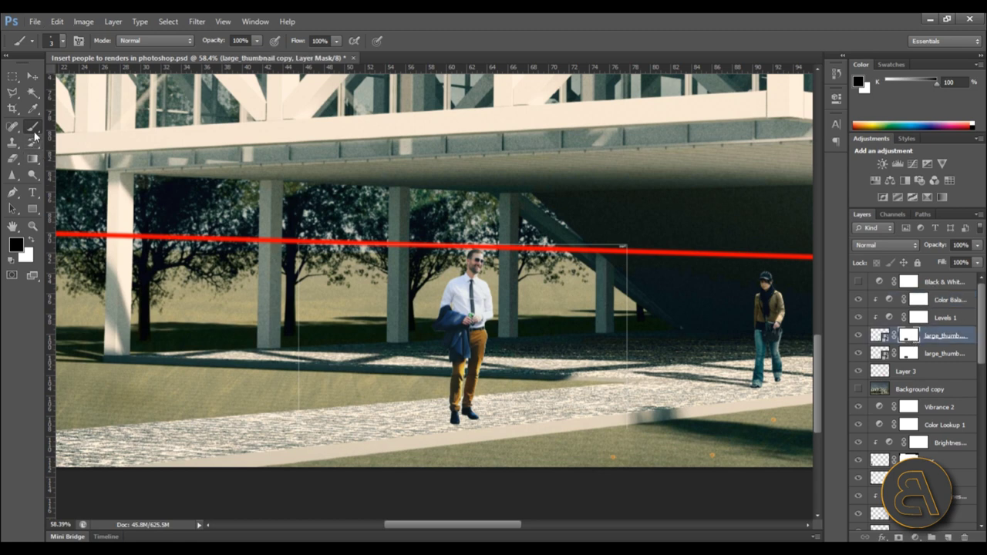
left_click(53, 46)
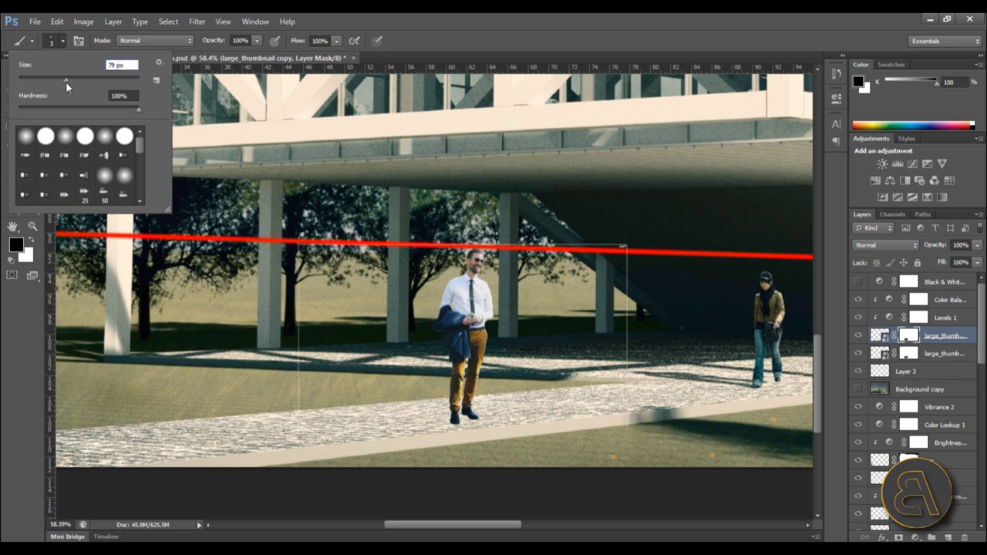
left_click(116, 238)
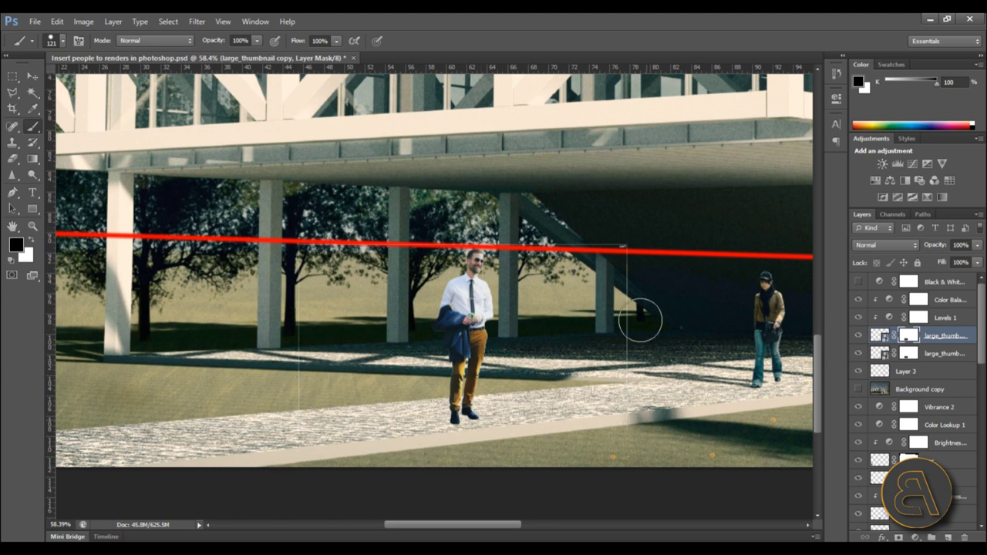
left_click(910, 354)
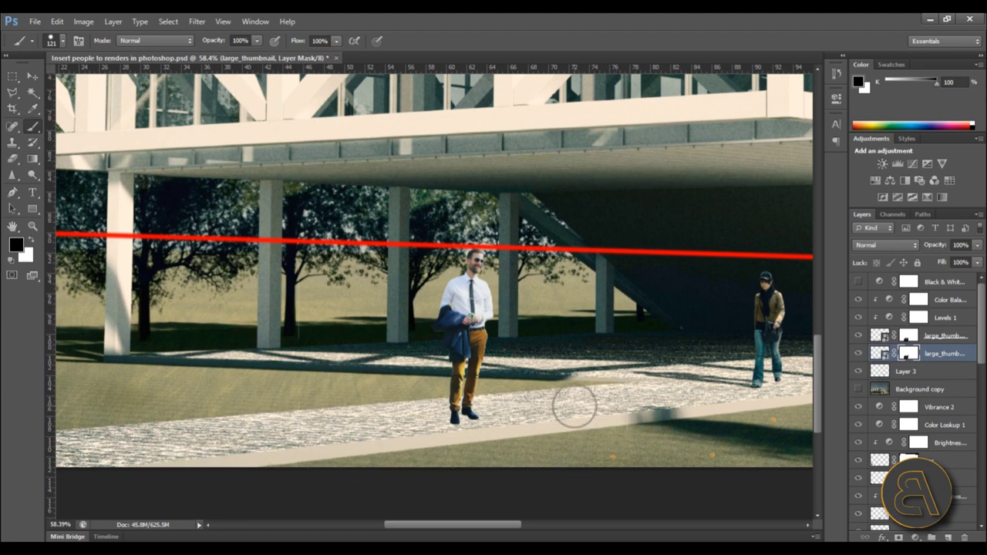
Rasterize both man layers and apply the layer mask of the lower one, large_thumbnail.
key("alt")
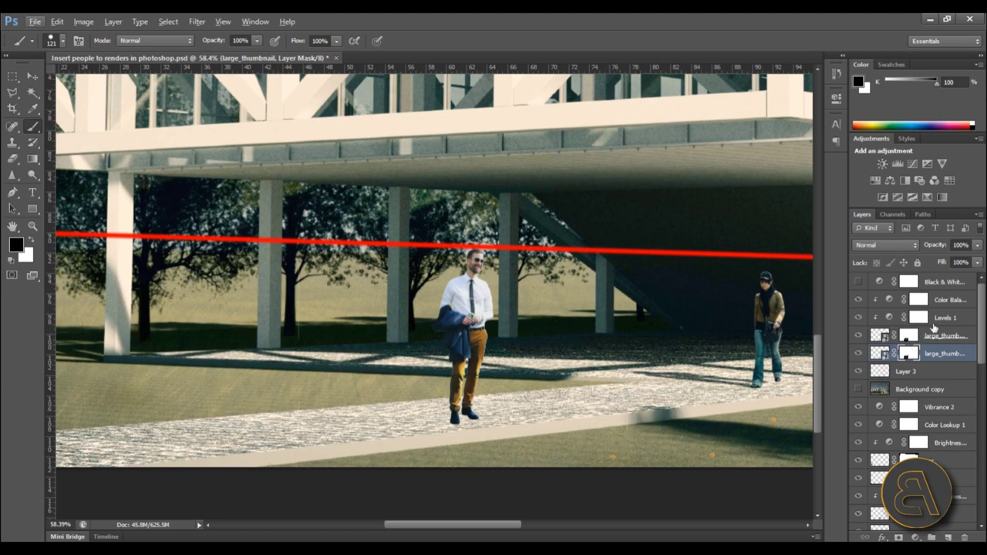
key("e")
scroll(944, 347, "down", 1)
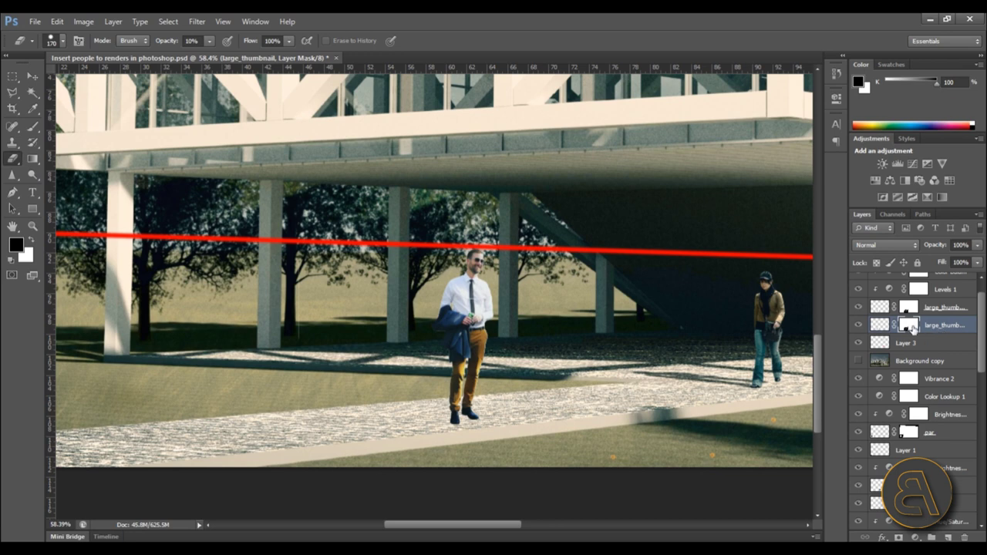
right_click(912, 328)
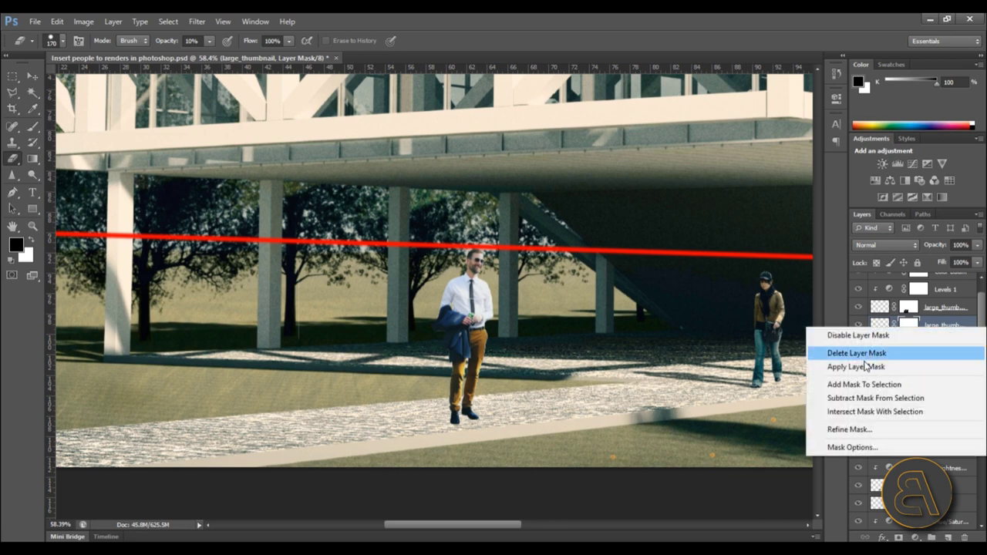
left_click(860, 369)
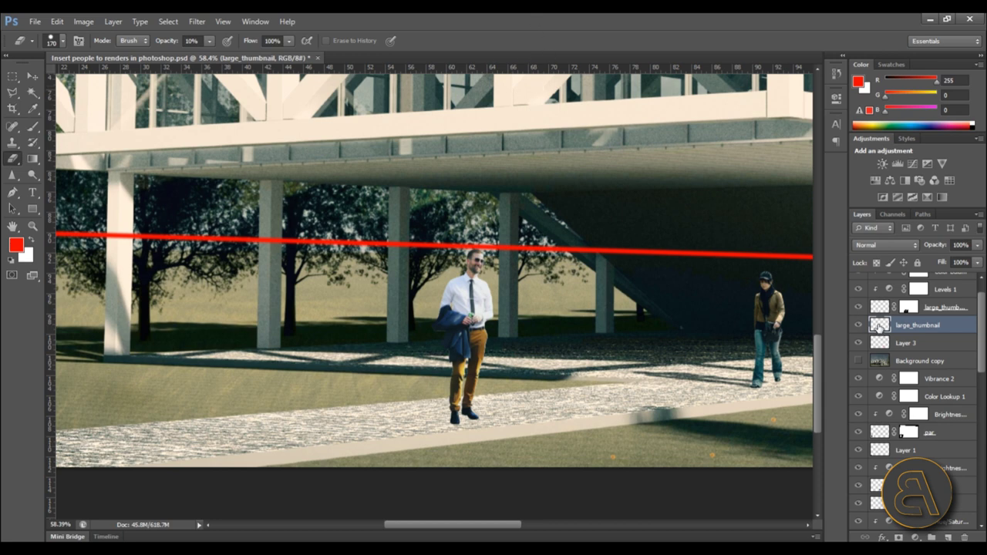
Turn the lower man layer black using Hue/Saturation with Saturation -100 and Lightness -100, and move the silhouette to the man's left side in the picture.
left_click(84, 21)
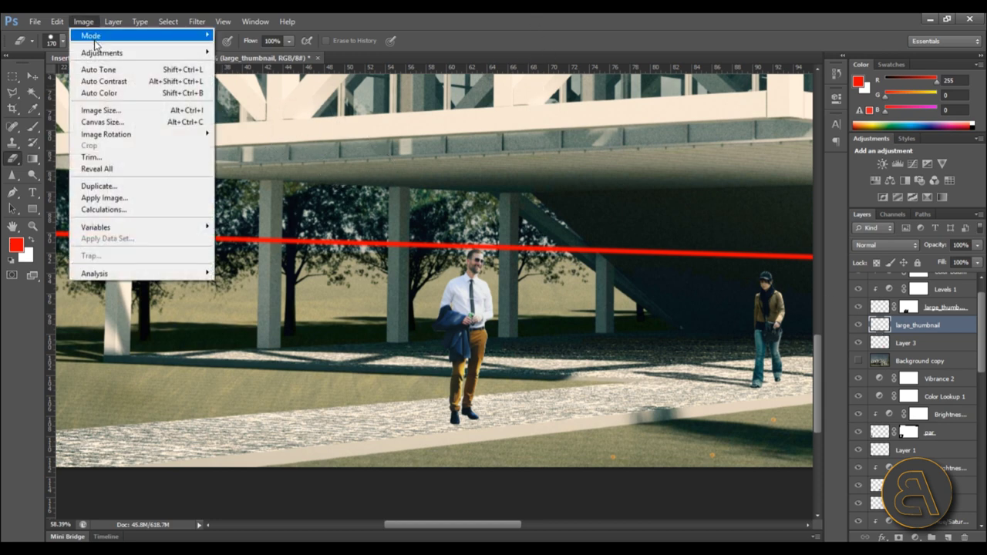
mouse_move(165, 54)
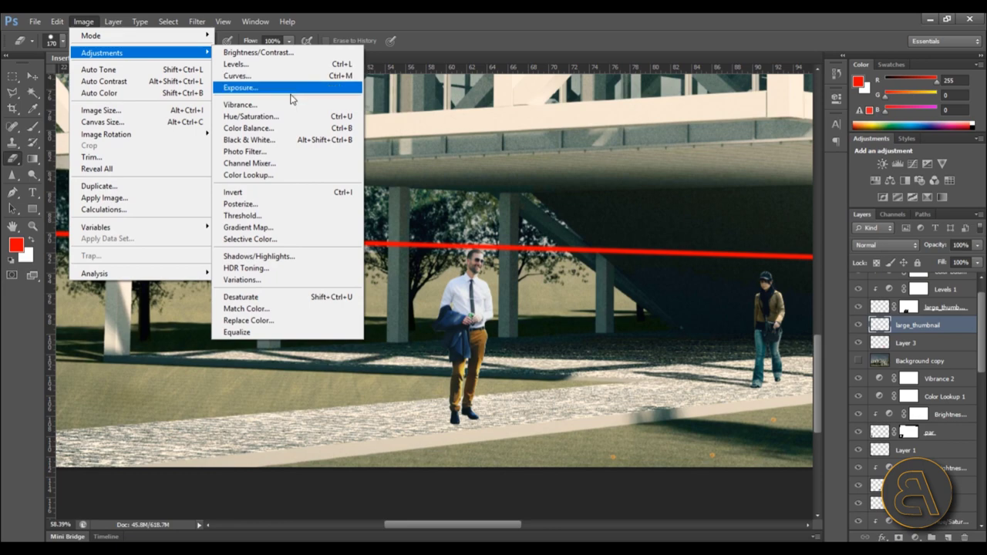
left_click(252, 118)
left_click_drag(290, 165, 214, 172)
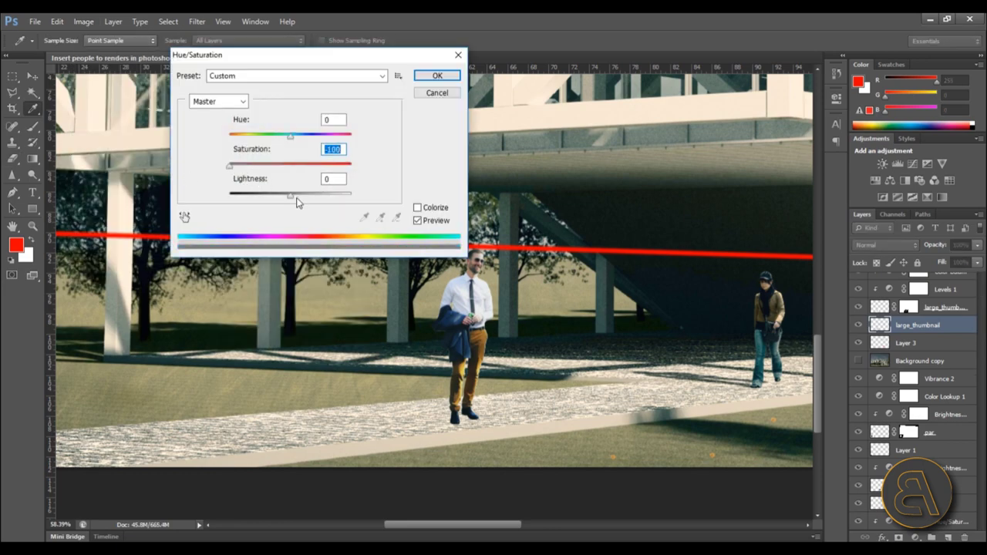
left_click_drag(288, 202, 148, 198)
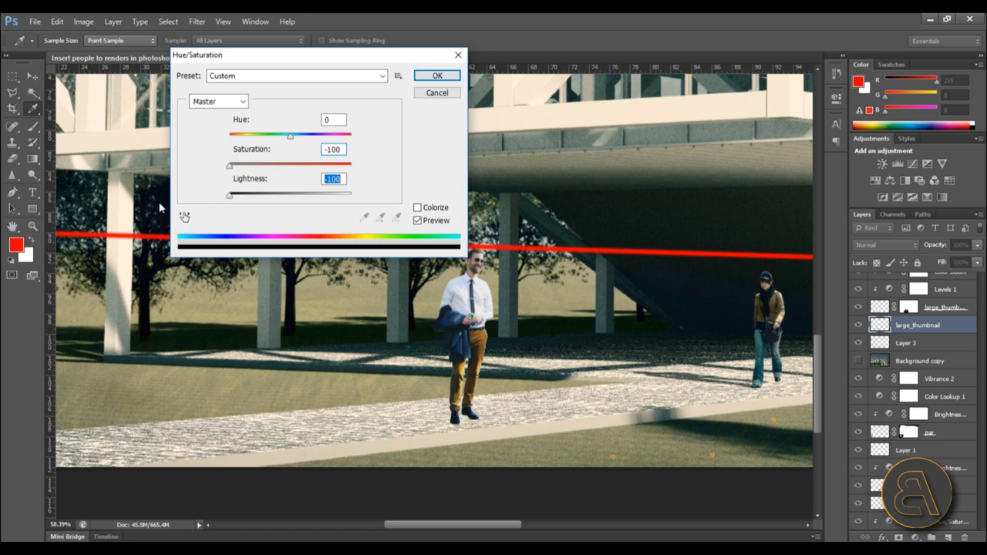
left_click(433, 78)
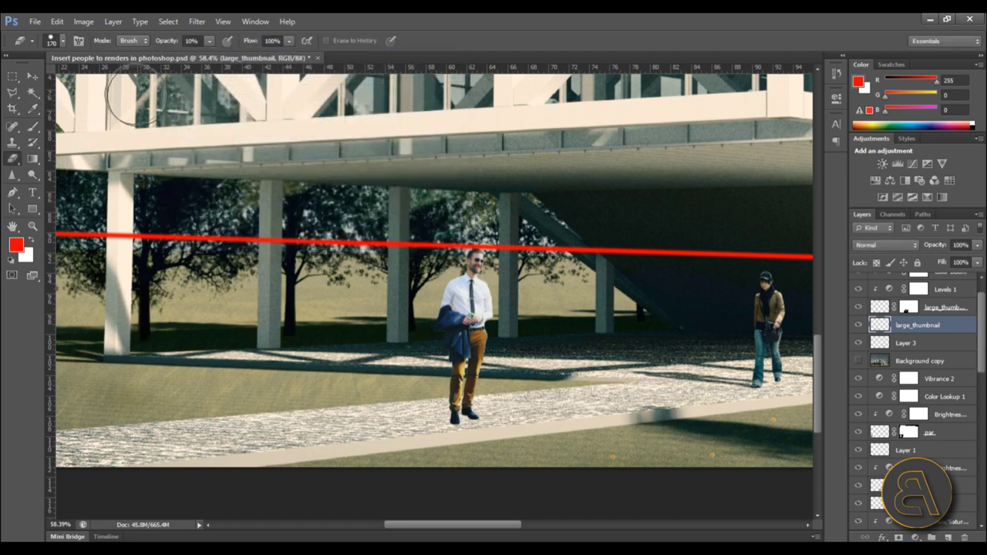
left_click(32, 78)
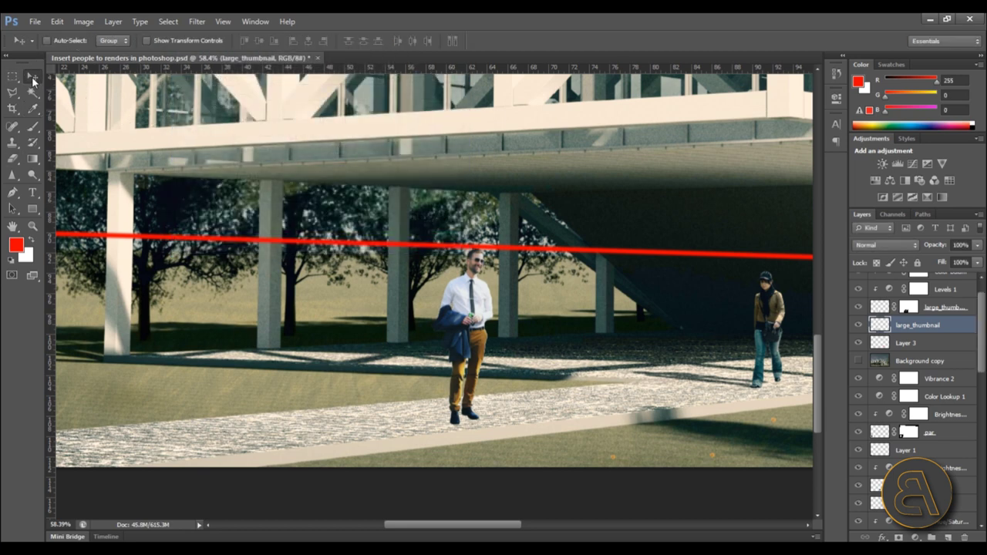
left_click_drag(487, 383, 423, 384)
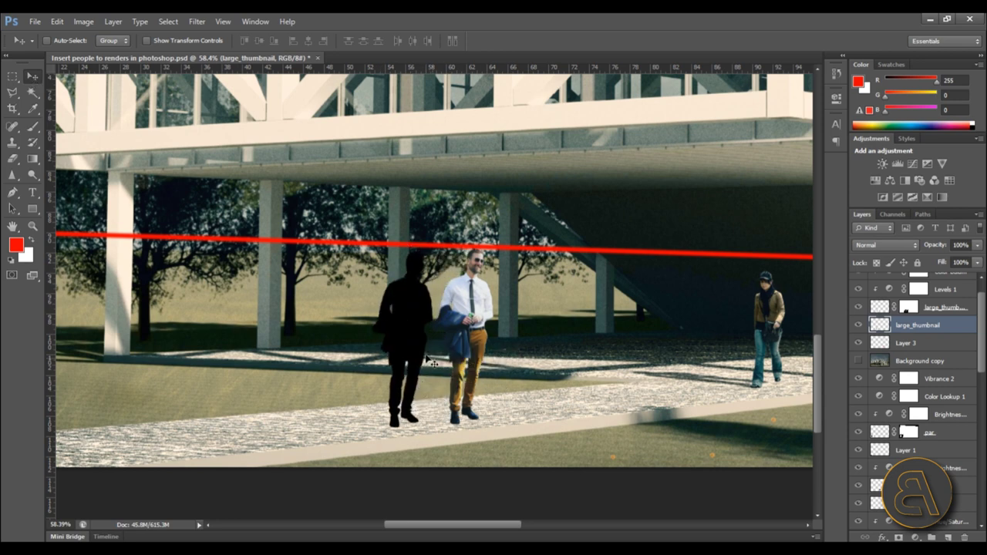
Move the black silhouette directly behind the man so that both figures and their feet line up.
left_click_drag(378, 361, 411, 356)
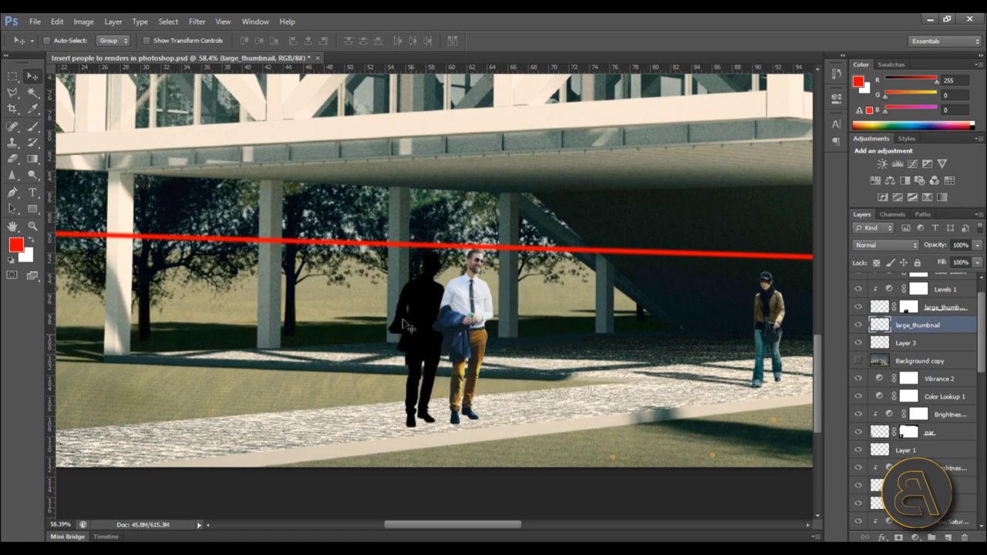
left_click_drag(410, 351, 456, 348)
Try to distort the silhouette into a shadow lying on the ground, stretching from the man's feet toward the walking couple.
left_click(83, 21)
mouse_move(57, 21)
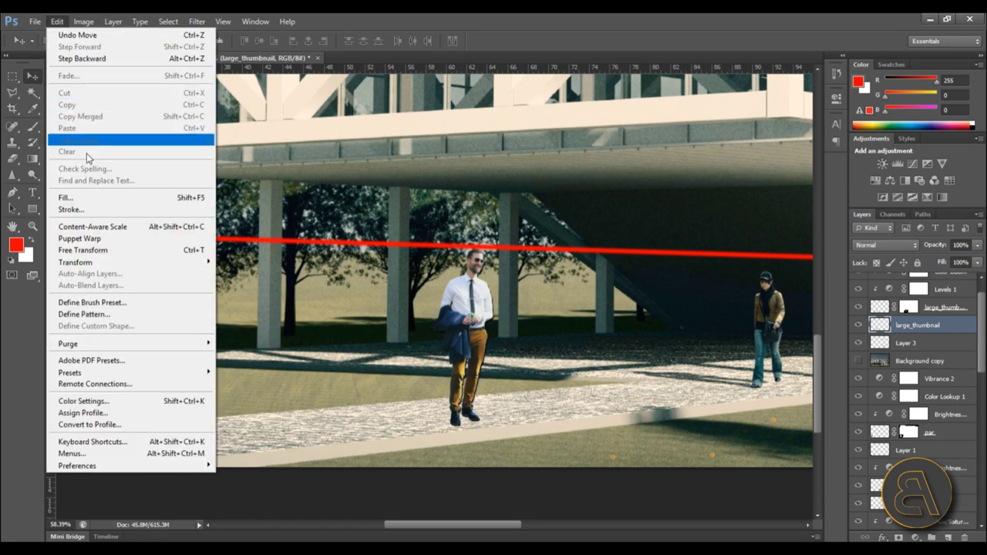
mouse_move(100, 263)
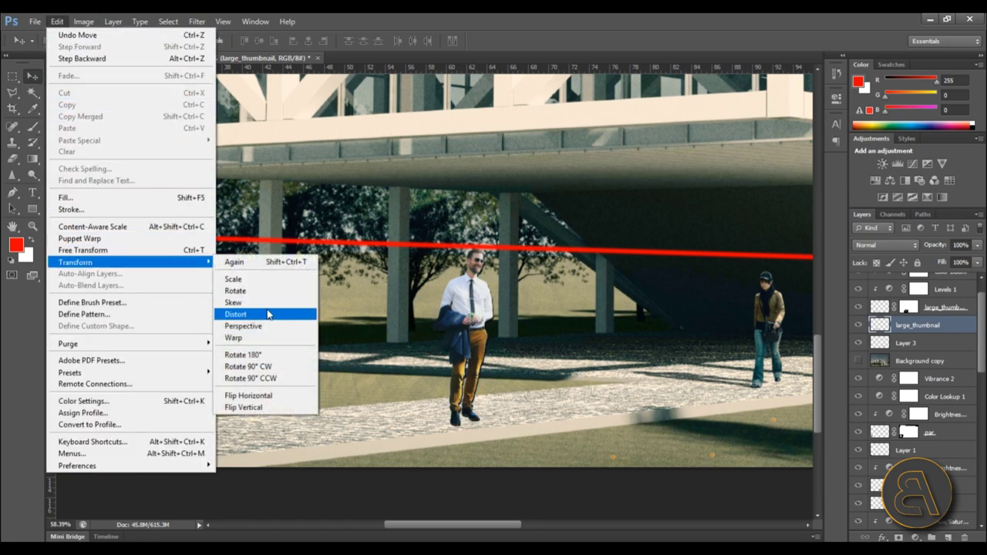
left_click(267, 314)
left_click_drag(432, 254, 280, 367)
left_click_drag(495, 255, 225, 398)
left_click_drag(280, 353, 231, 359)
mouse_move(495, 430)
left_mouse_down()
mouse_move(494, 407)
mouse_move(489, 414)
left_mouse_up()
left_click_drag(229, 366, 208, 395)
Flatten and shorten the head end of the distorted shadow and apply the transformation.
scroll(444, 425, "up", 2)
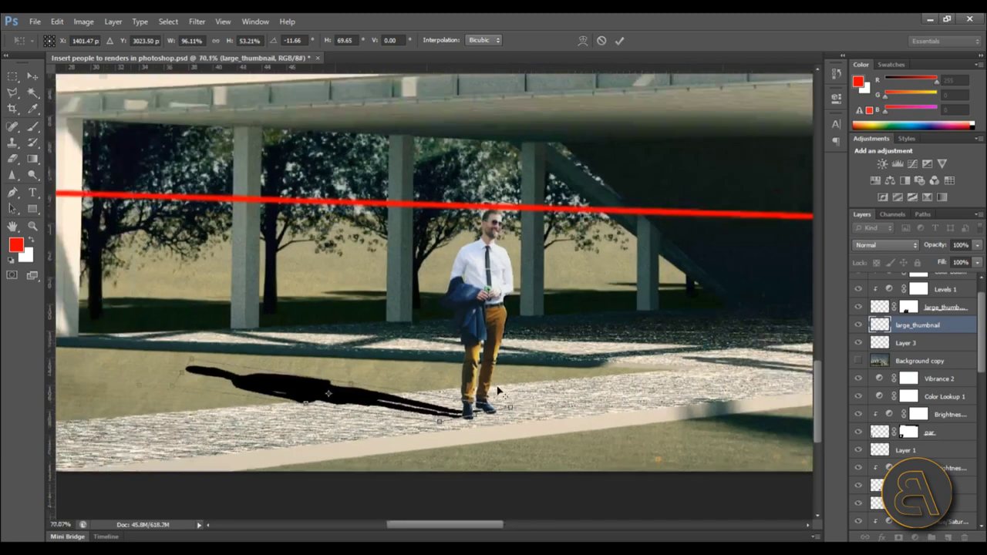
scroll(198, 369, "up", 2)
left_click_drag(196, 362, 248, 387)
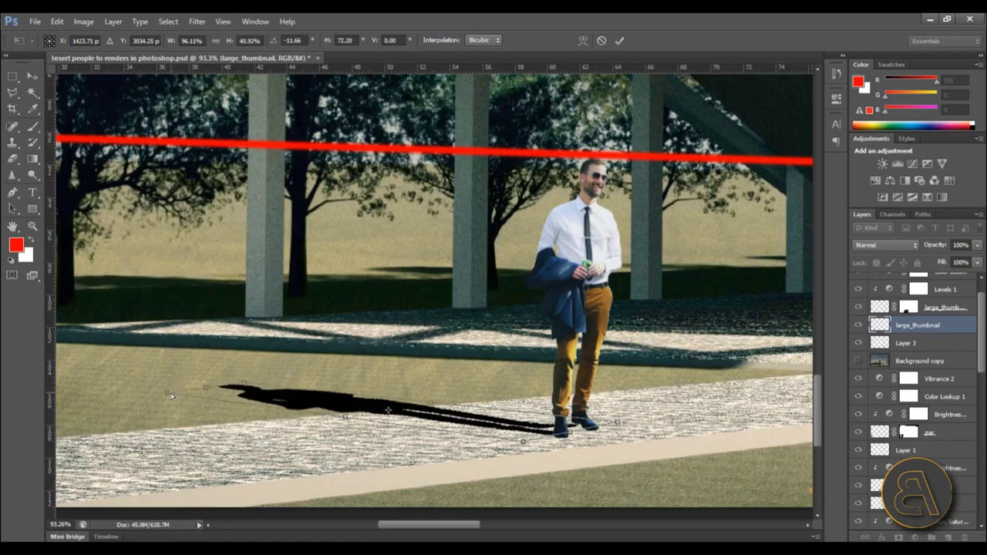
mouse_move(165, 396)
left_mouse_down()
mouse_move(170, 376)
mouse_move(160, 390)
left_mouse_up()
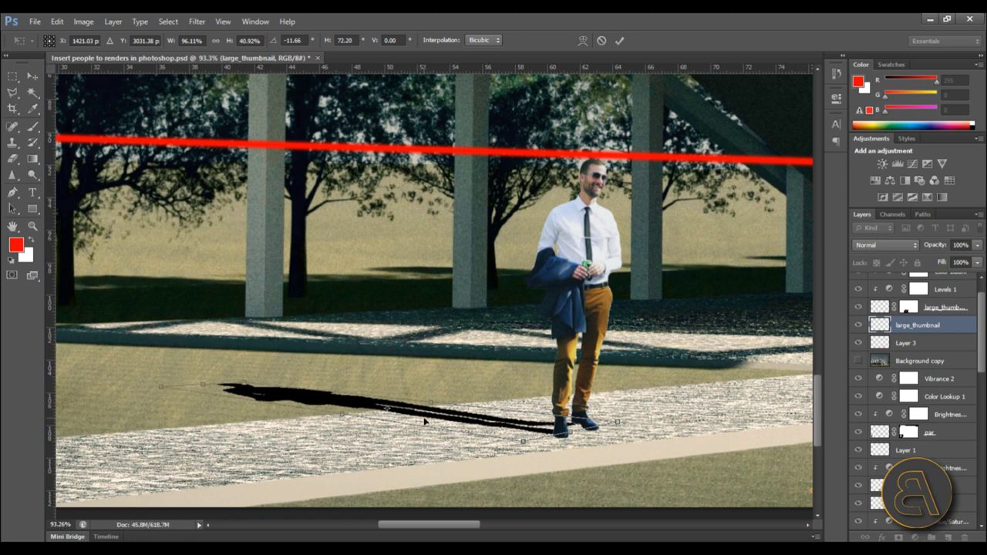
left_click_drag(246, 387, 254, 385)
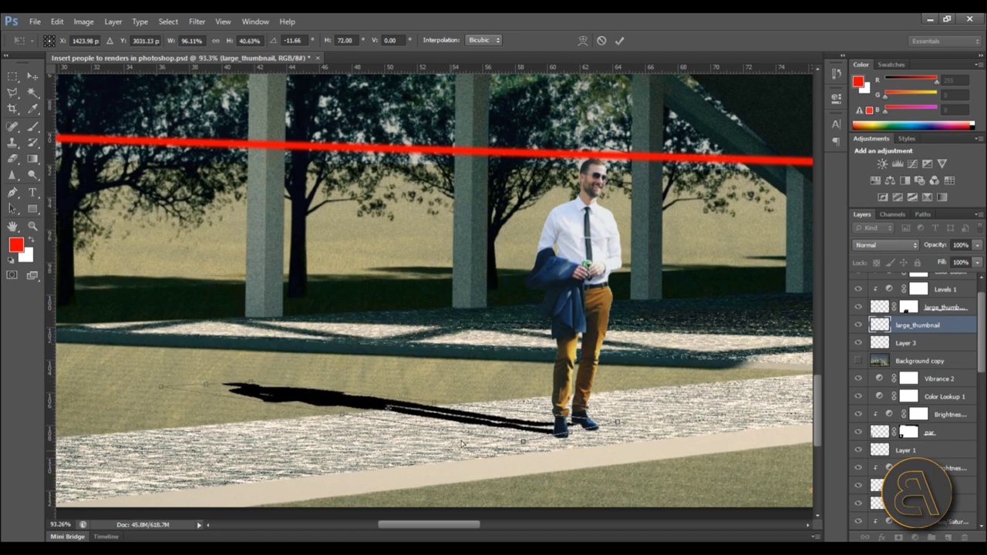
left_click(619, 40)
Check the shadow against the other people in the render and undo the transformation.
scroll(472, 354, "down", 4)
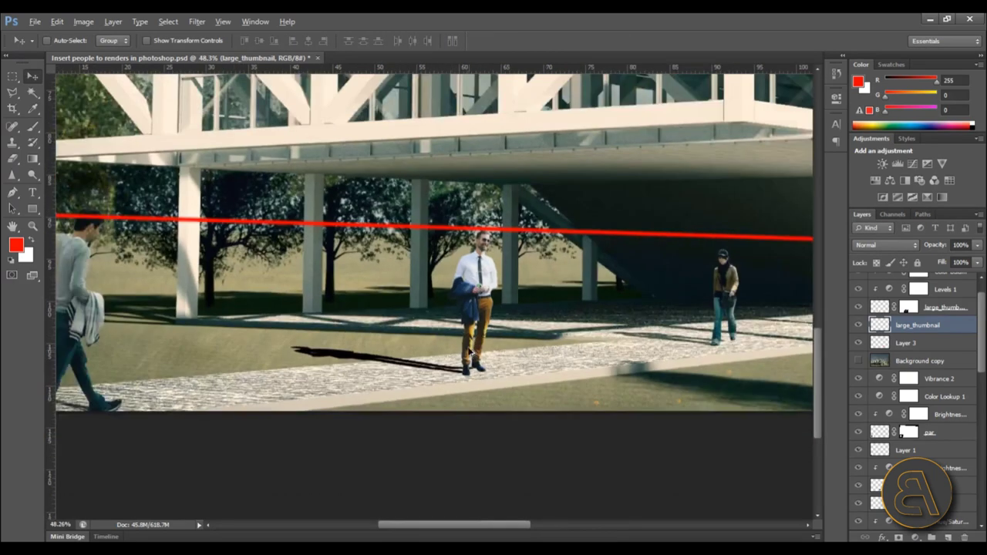
scroll(393, 354, "up", 2)
scroll(380, 343, "down", 3)
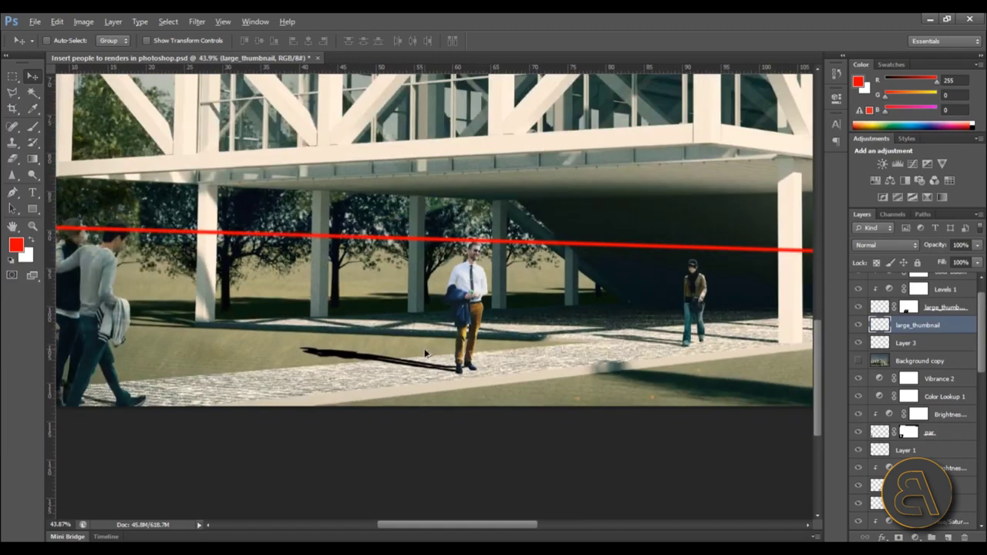
scroll(380, 342, "up", 4)
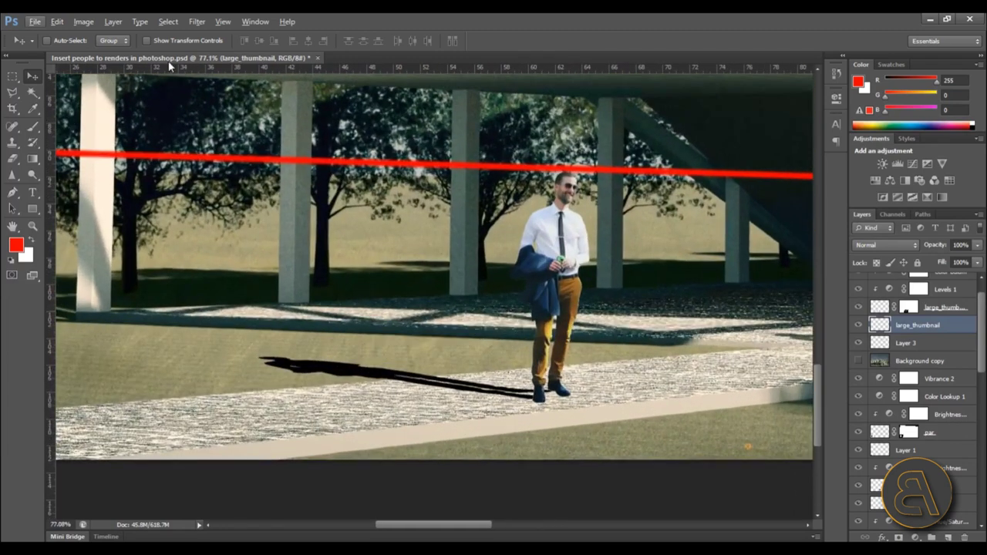
left_click(56, 21)
mouse_move(83, 23)
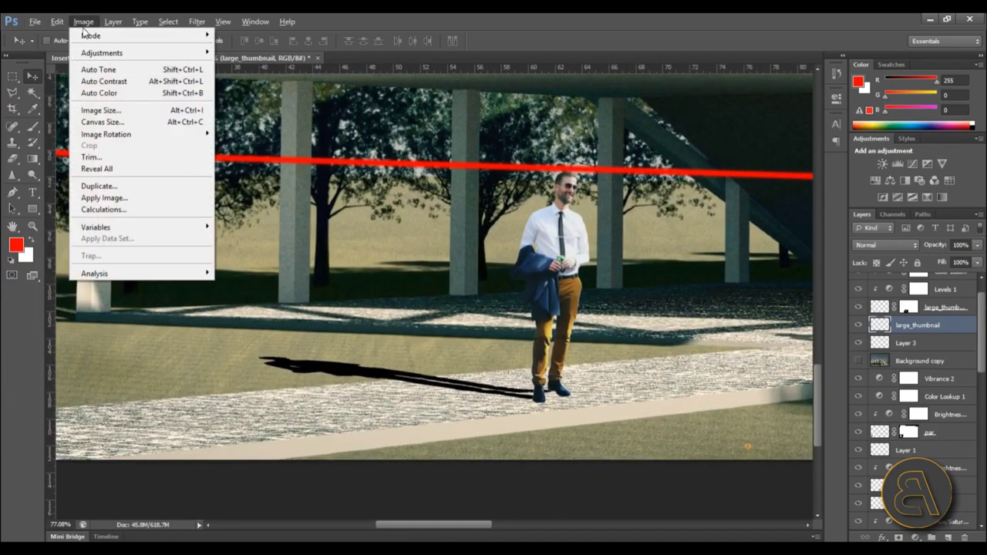
left_click(62, 36)
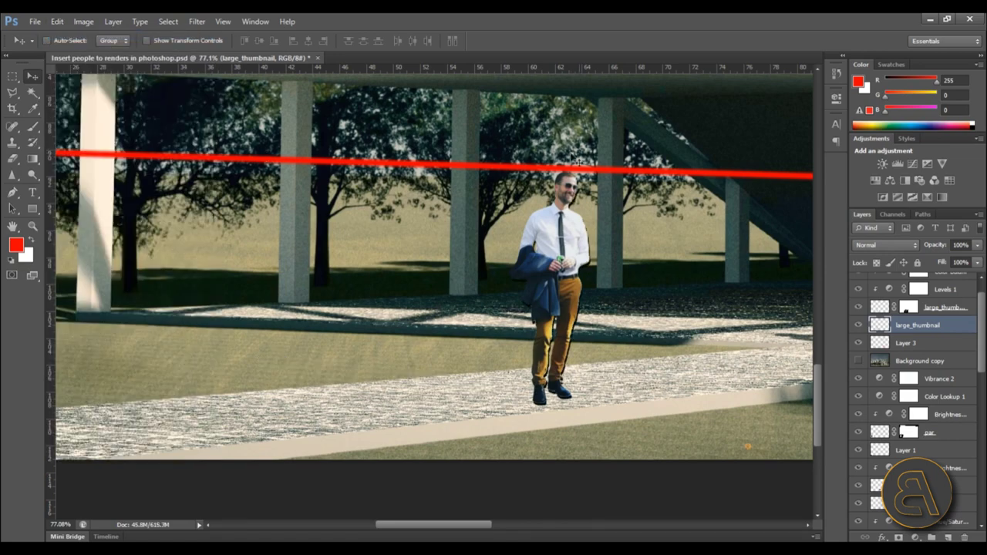
Distort the silhouette again into a thin, flat shadow running from the man's shoes toward the walking couple, and apply it.
left_click(57, 21)
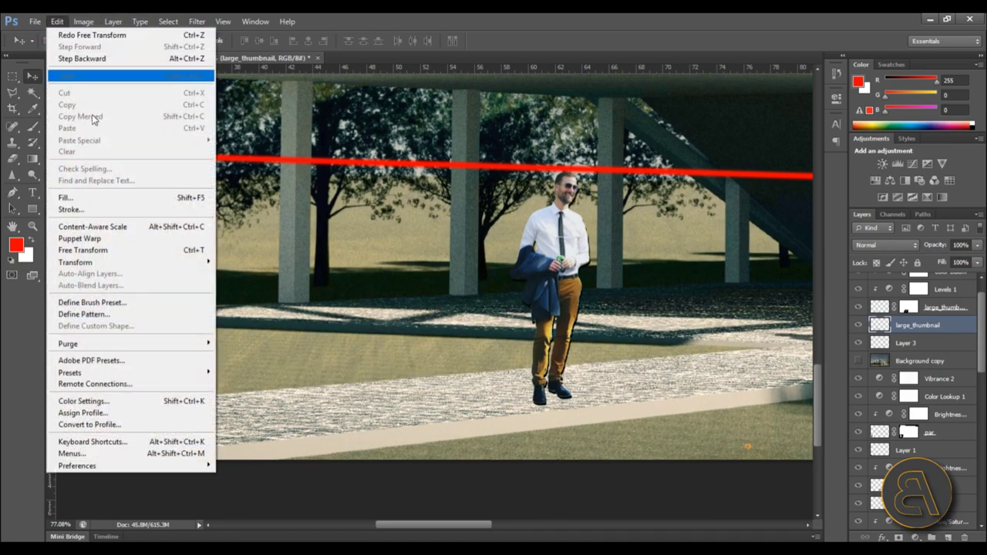
mouse_move(77, 265)
left_click(231, 315)
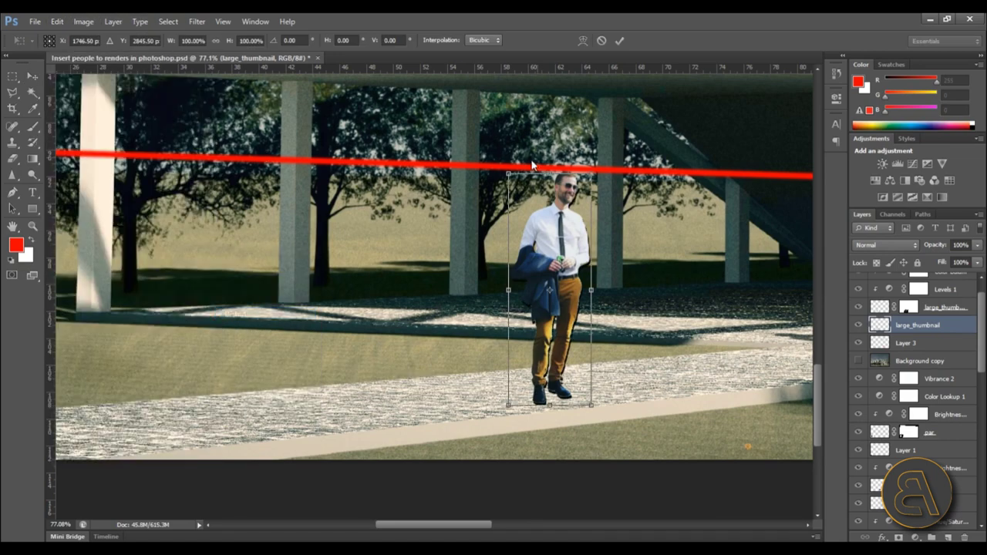
left_click_drag(508, 174, 246, 376)
left_click_drag(594, 177, 241, 376)
left_click_drag(594, 408, 599, 394)
scroll(303, 278, "down", 5)
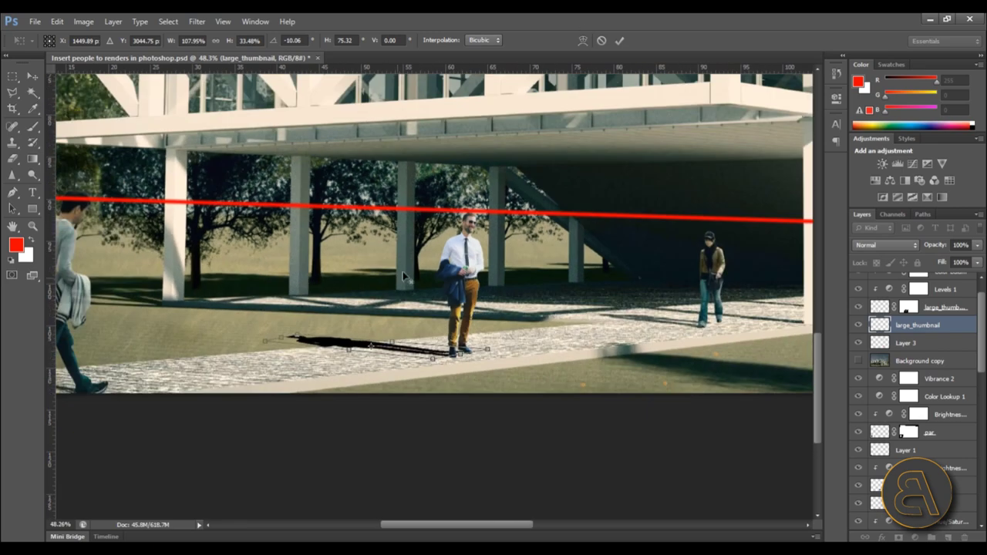
scroll(382, 284, "up", 2)
left_click(619, 41)
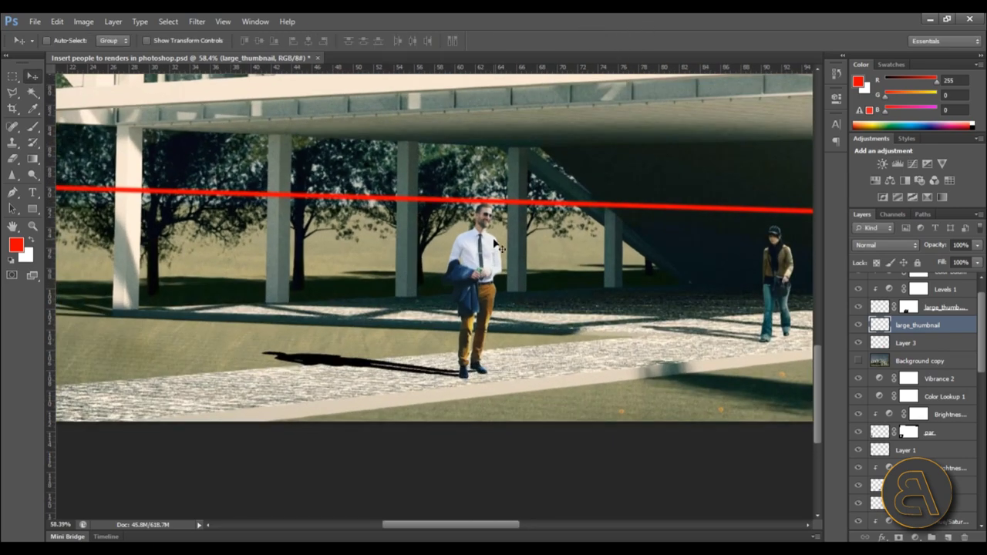
Soften the edges of the man's ground shadow slightly with a Gaussian Blur.
scroll(266, 350, "up", 2)
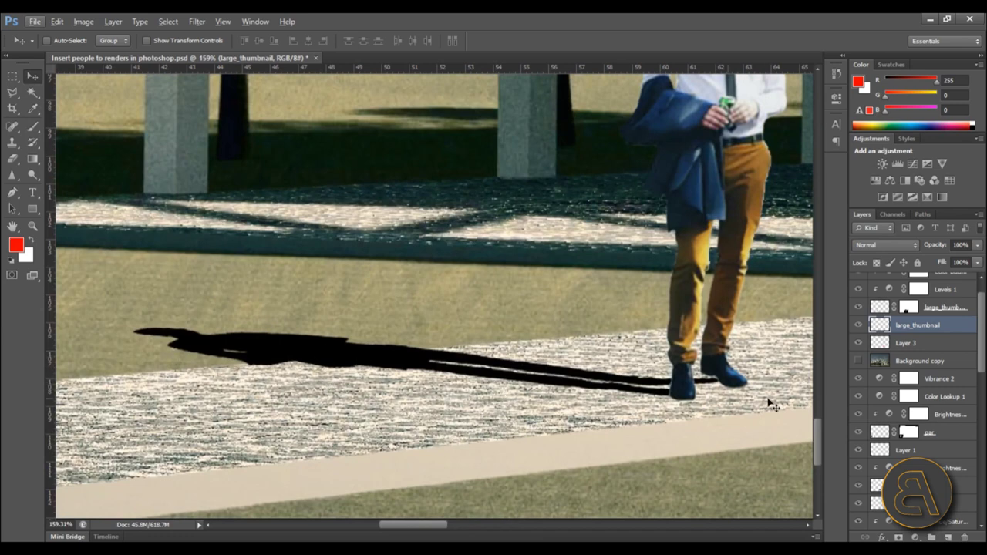
left_click(208, 24)
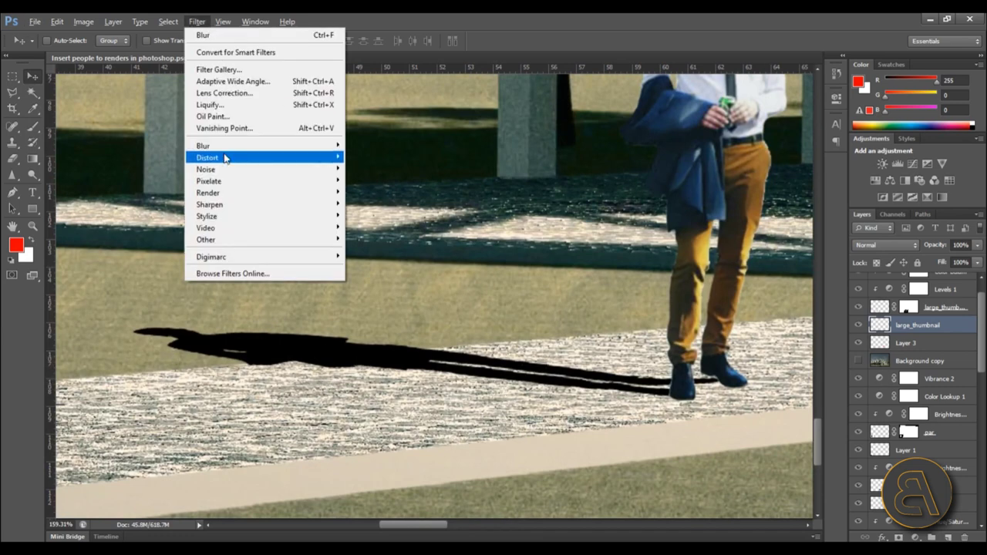
mouse_move(224, 146)
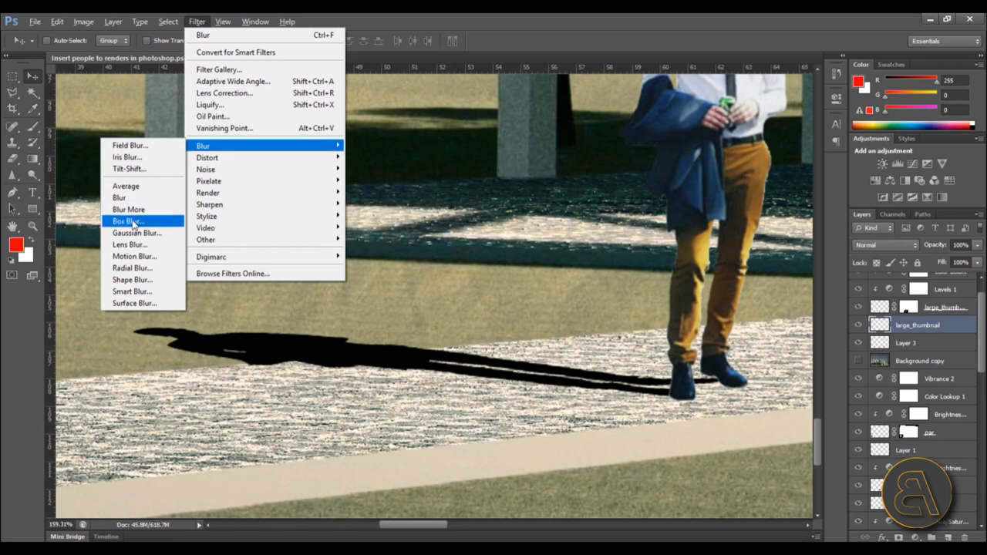
left_click(127, 233)
left_click_drag(554, 348, 515, 354)
left_click(660, 186)
key("v")
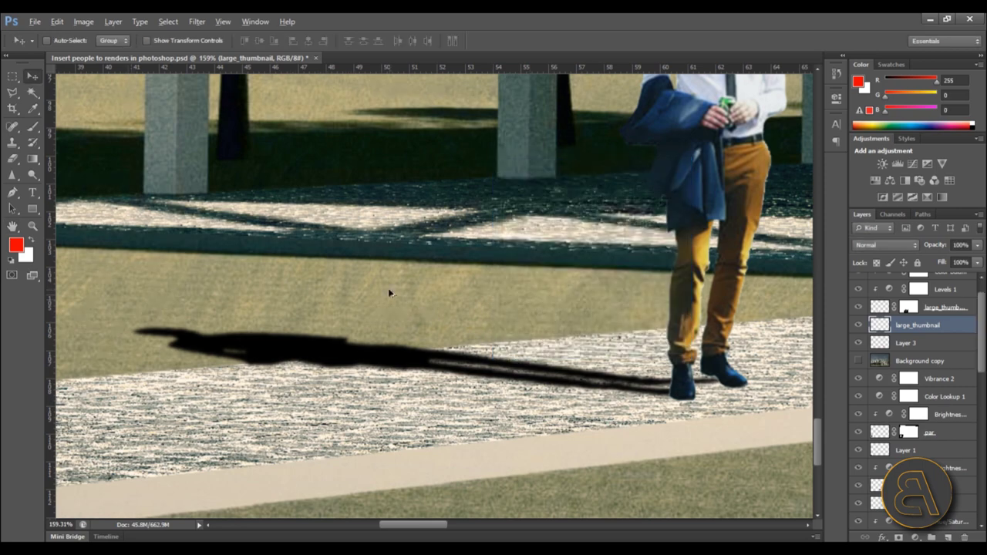
Lower the fill of the man's shadow layer to 63%.
scroll(390, 289, "down", 3)
scroll(474, 268, "up", 1)
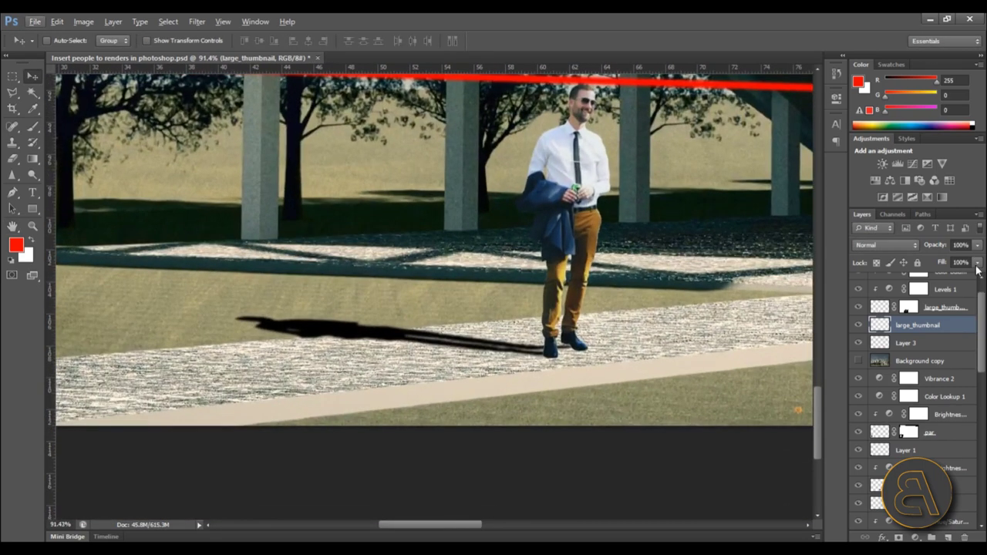
left_click(975, 265)
mouse_move(943, 274)
left_mouse_down()
mouse_move(933, 276)
mouse_move(954, 278)
left_mouse_up()
left_click(635, 13)
scroll(302, 285, "down", 7)
scroll(544, 252, "up", 3)
key("alt")
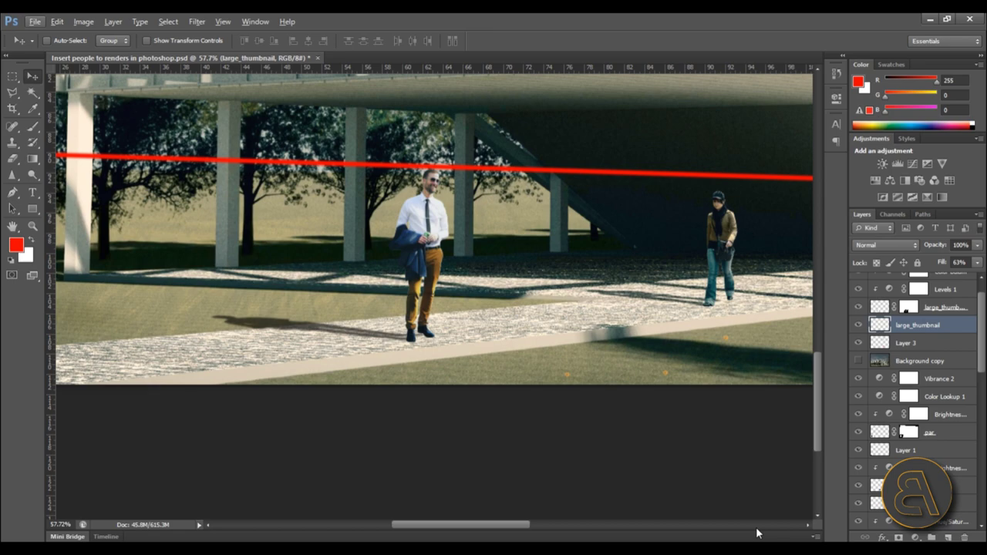
Move the man's shadow layer down the stack, between the zena layer and Layer 2.
key("ctrl+0")
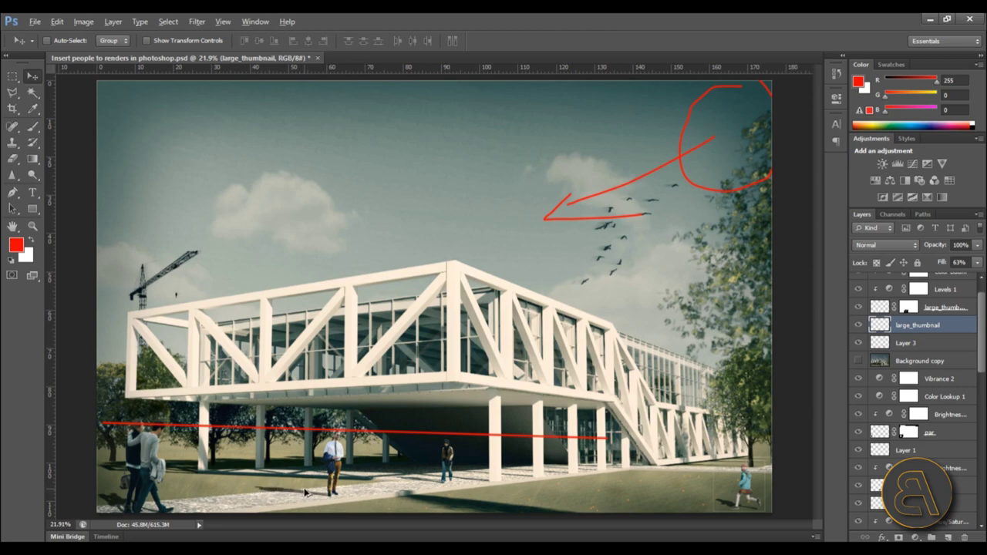
scroll(302, 492, "up", 6)
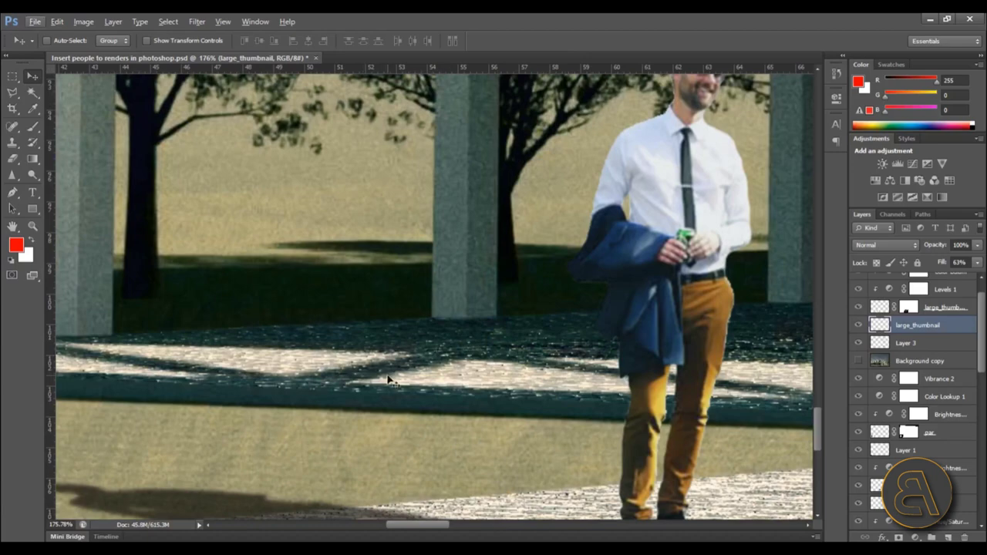
scroll(304, 456, "down", 3)
scroll(282, 481, "up", 4)
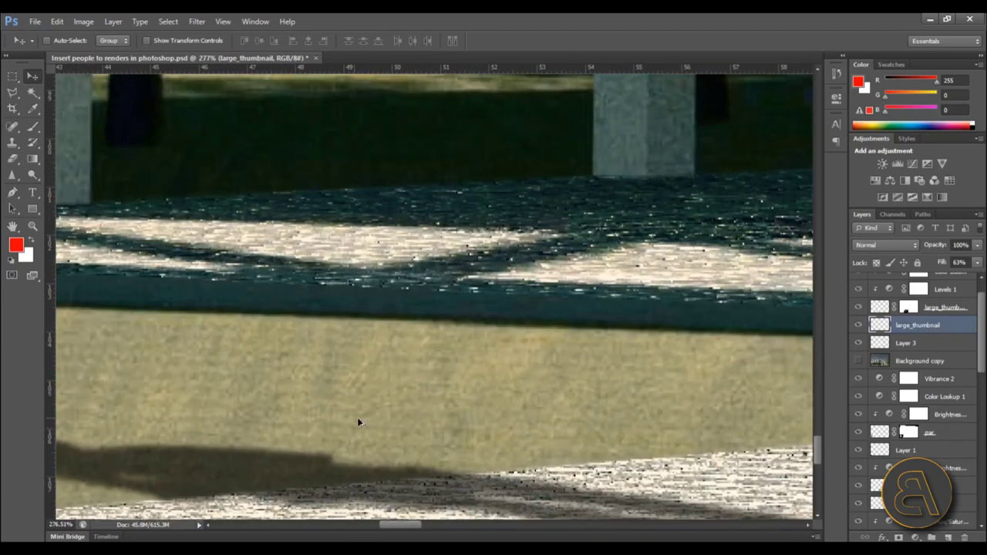
scroll(486, 299, "down", 5)
left_click_drag(931, 331, 930, 425)
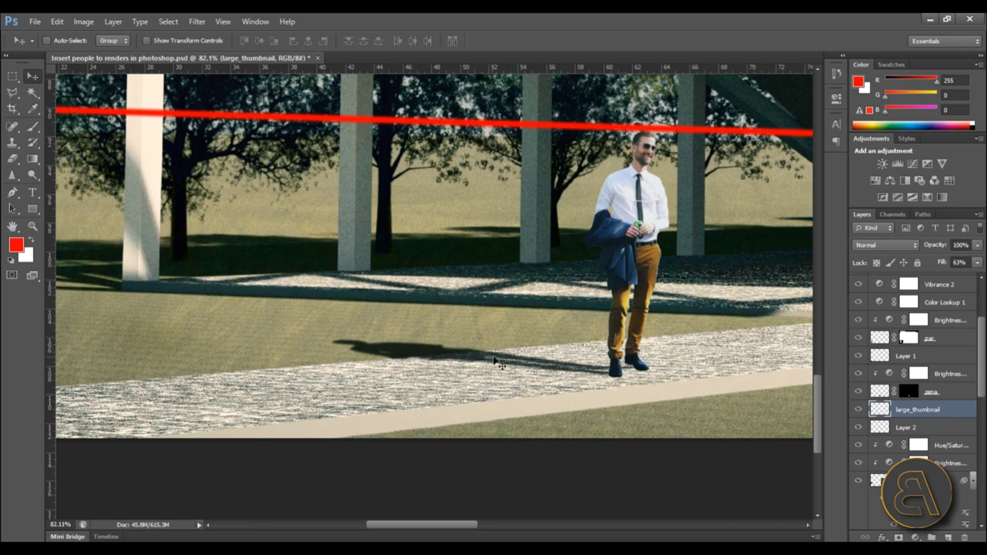
Reduce the fill of the man's shadow layer to 50%.
left_click(976, 262)
mouse_move(953, 275)
left_mouse_down()
mouse_move(934, 278)
mouse_move(949, 281)
left_mouse_up()
left_click(540, 24)
scroll(357, 438, "down", 3)
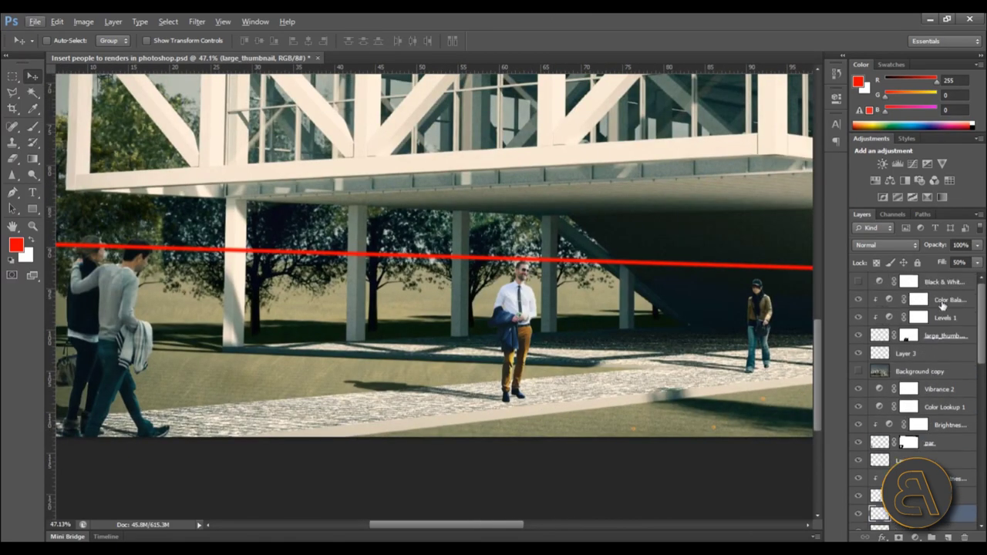
Add a new empty layer between Layer 3 and the man's layer.
left_click(944, 338)
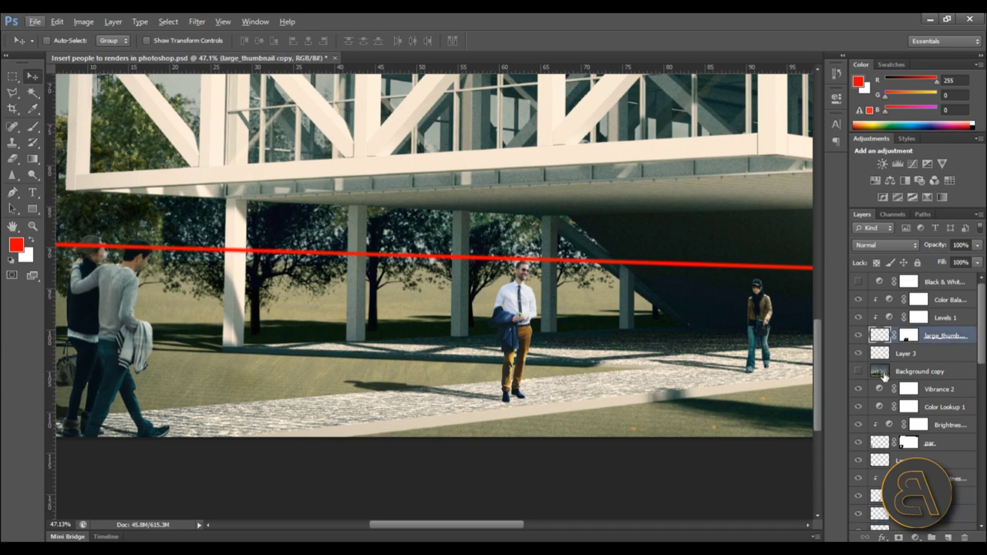
left_click(929, 354)
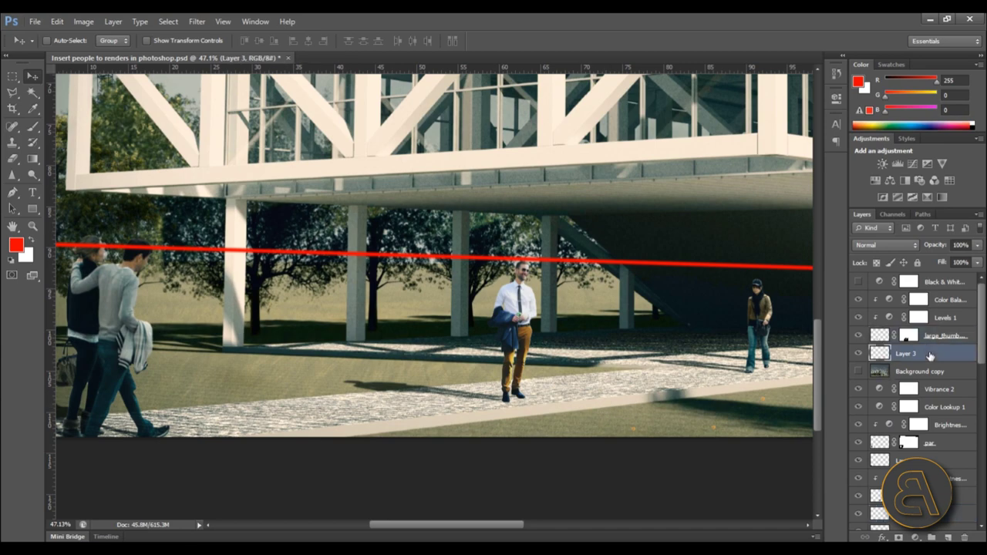
left_click(949, 537)
Set up a soft brush of 71 px with 0% hardness for work around the man's shoes.
scroll(517, 409, "up", 5)
scroll(517, 409, "up", 8)
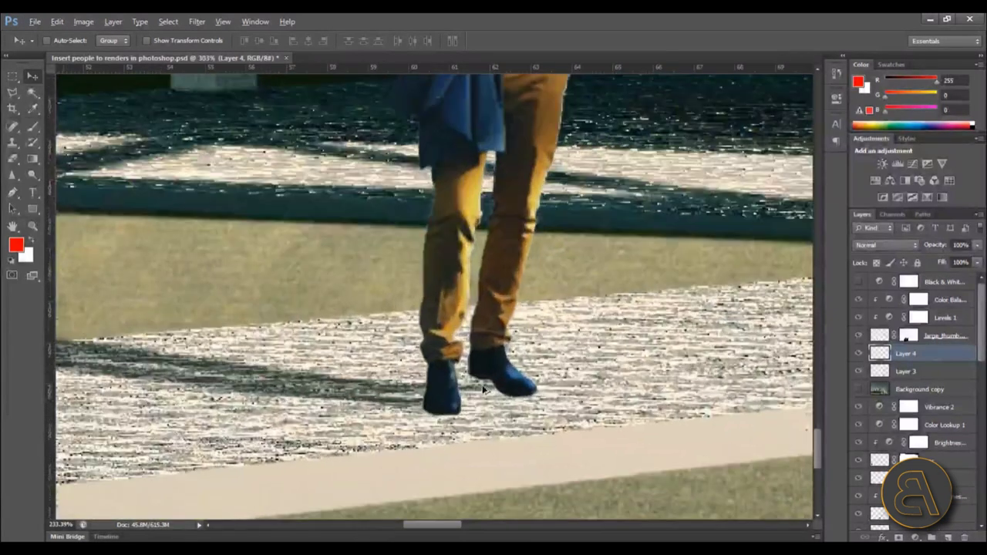
left_click(32, 125)
left_click(60, 40)
left_click(61, 80)
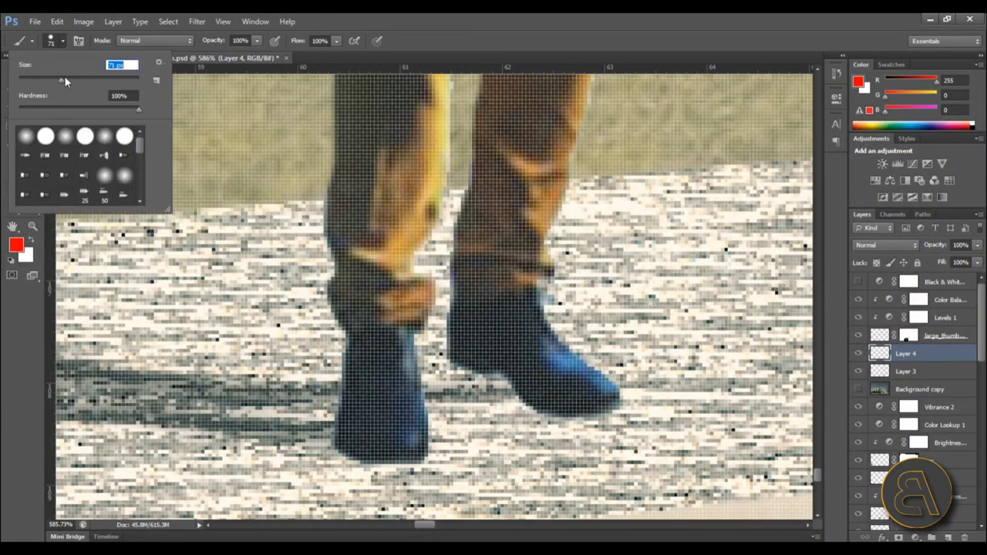
left_click_drag(62, 108, 16, 108)
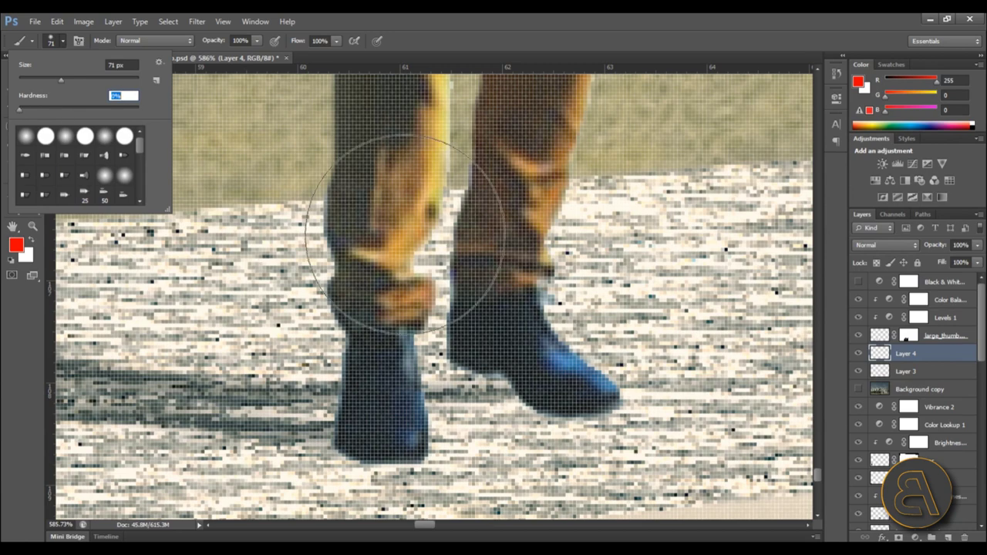
key("Return")
left_click_drag(525, 339, 494, 308)
left_click(57, 20)
left_click(77, 34)
Reset the foreground colour to black and paint soft contact shadows around both of the man's shoes on the new layer.
key("d")
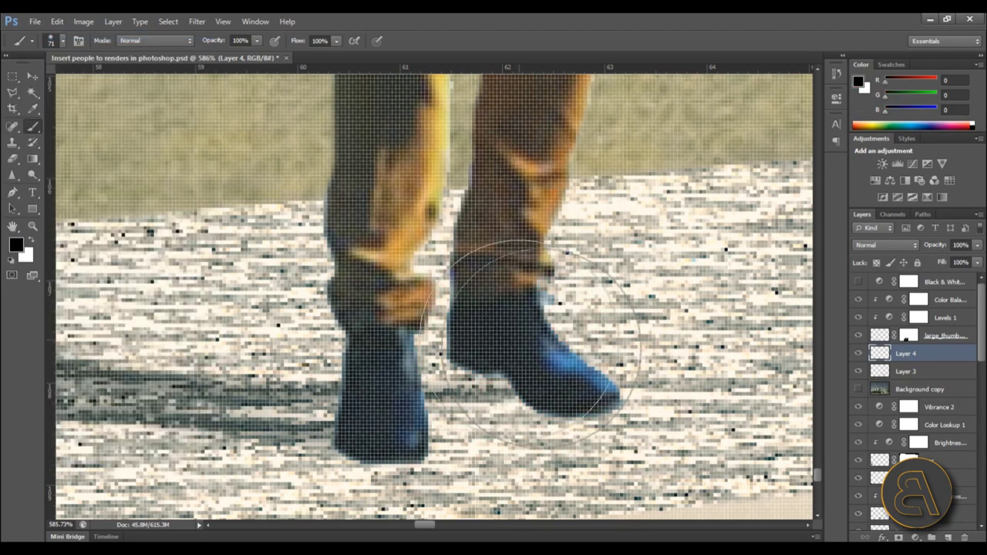
left_click(540, 366)
left_click(546, 374)
left_click(361, 407)
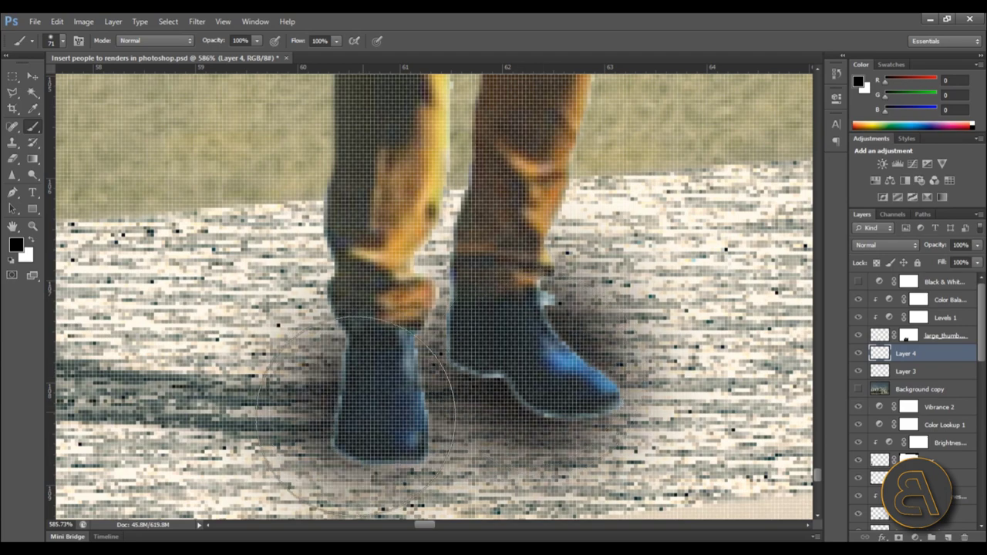
Set the Eraser to 43 px and 88% opacity, and erase the excess contact shadow around the man's shoes.
left_click(12, 158)
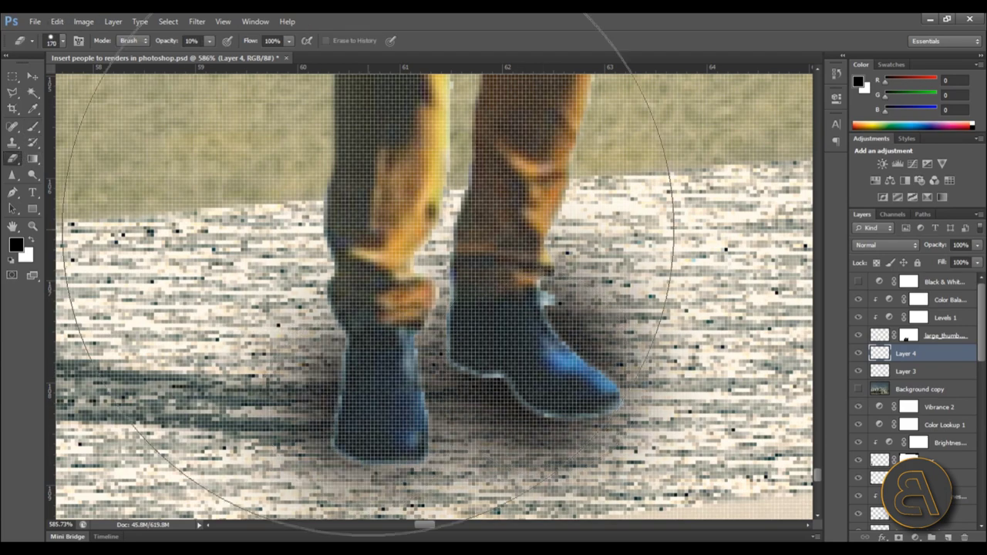
left_click(60, 41)
left_click(44, 78)
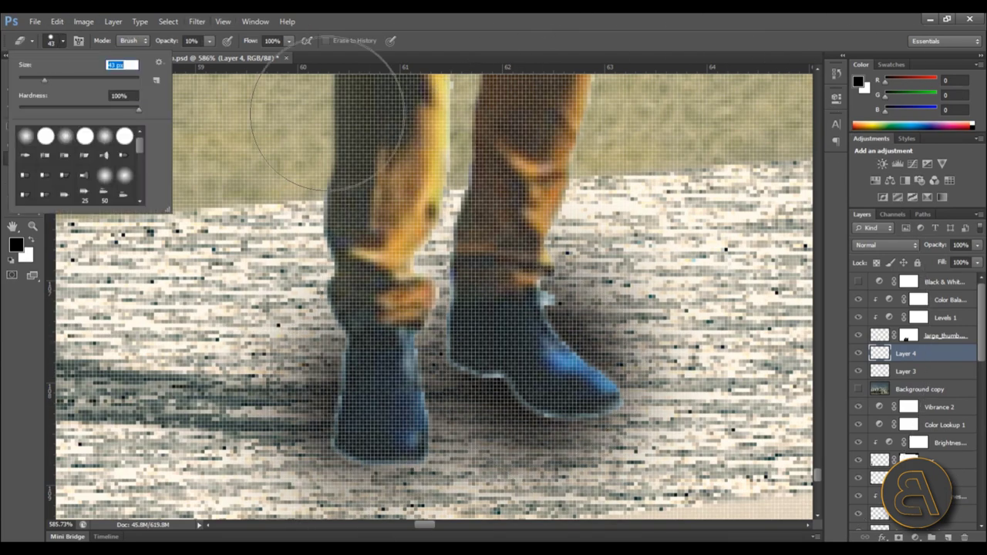
key("Return")
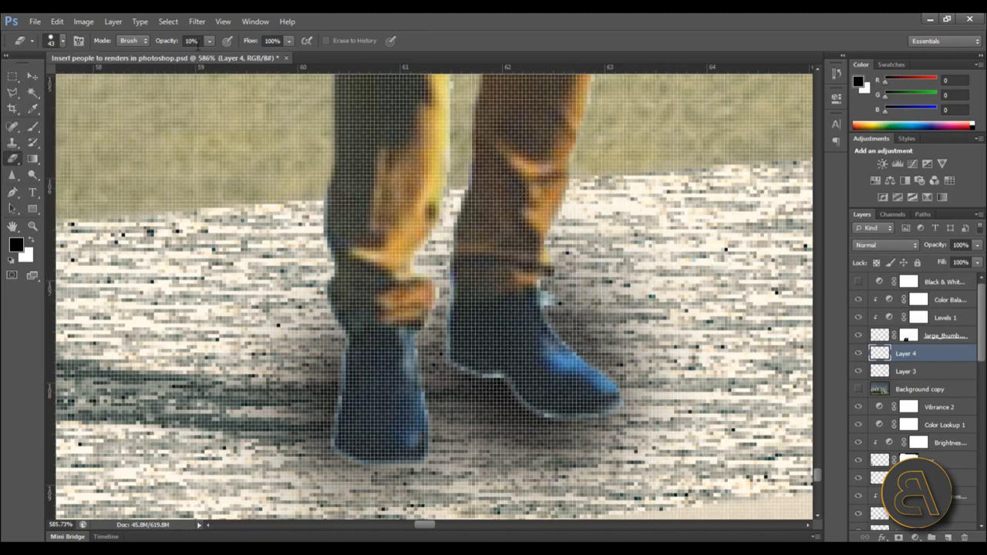
left_click(208, 43)
left_click(258, 57)
left_click_drag(584, 267, 598, 299)
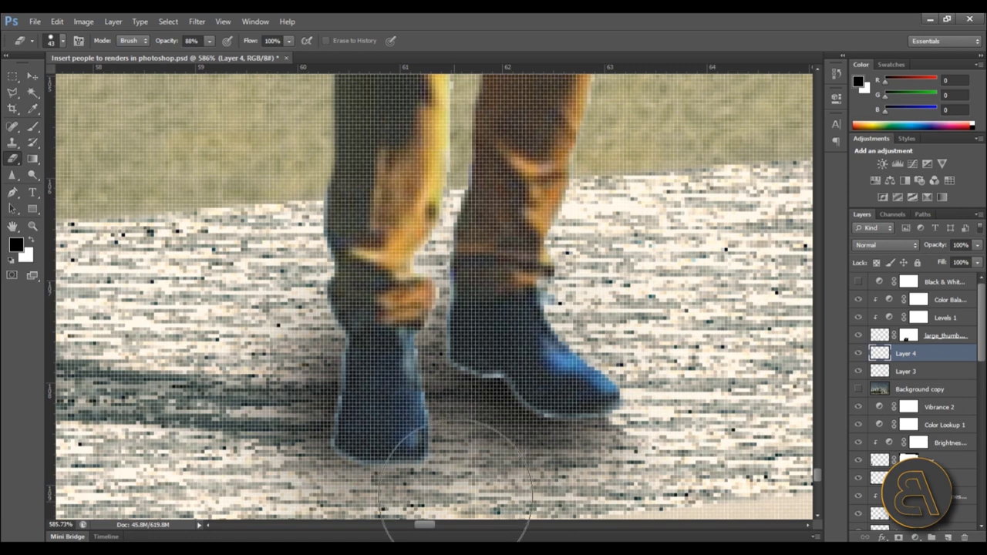
Soften the eraser's edge and erase the leftover contact shadow beneath the man's shoes.
scroll(491, 92, "down", 3)
scroll(536, 351, "up", 1)
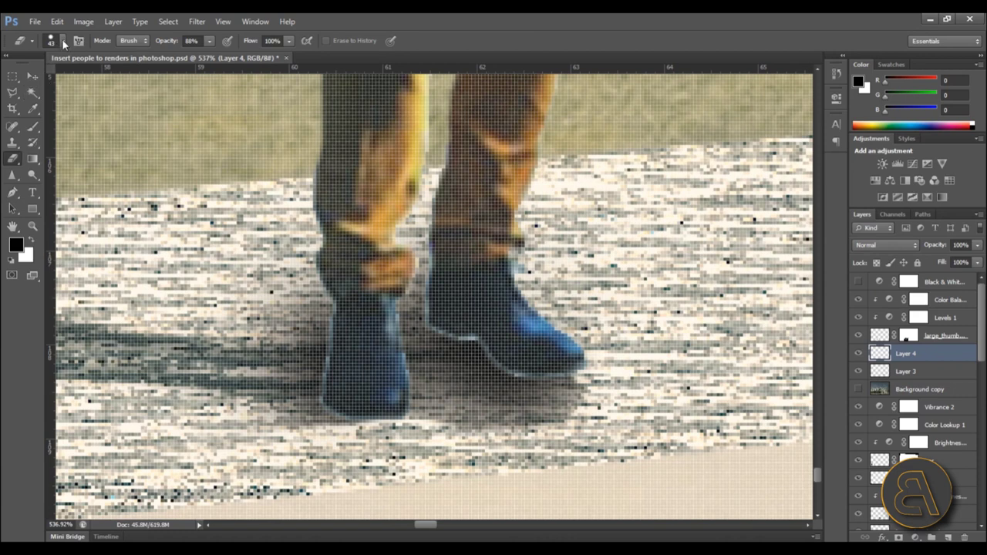
left_click(61, 44)
left_click(19, 108)
left_click(671, 386)
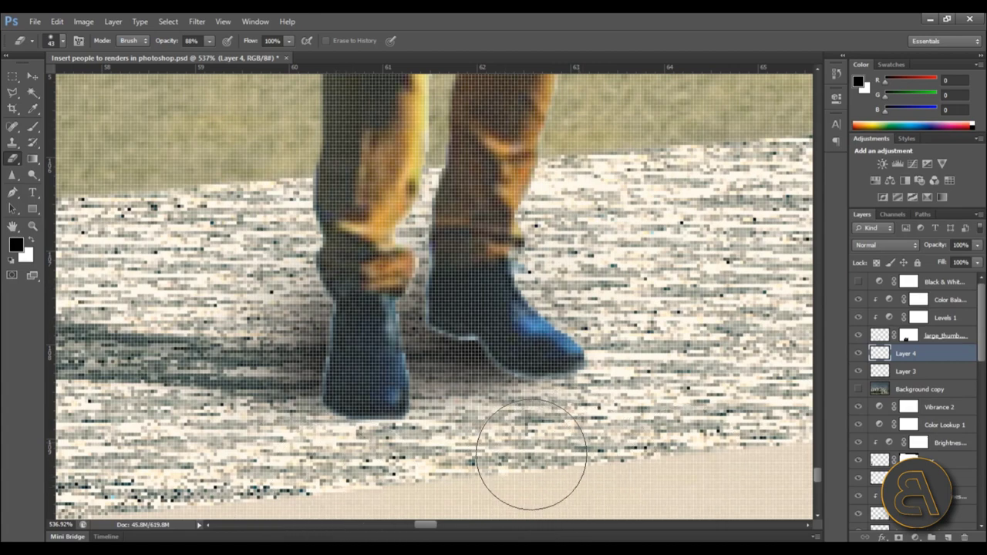
Reduce the fill of the contact shadow layer to 65%.
scroll(532, 455, "down", 4)
left_click_drag(980, 264, 948, 275)
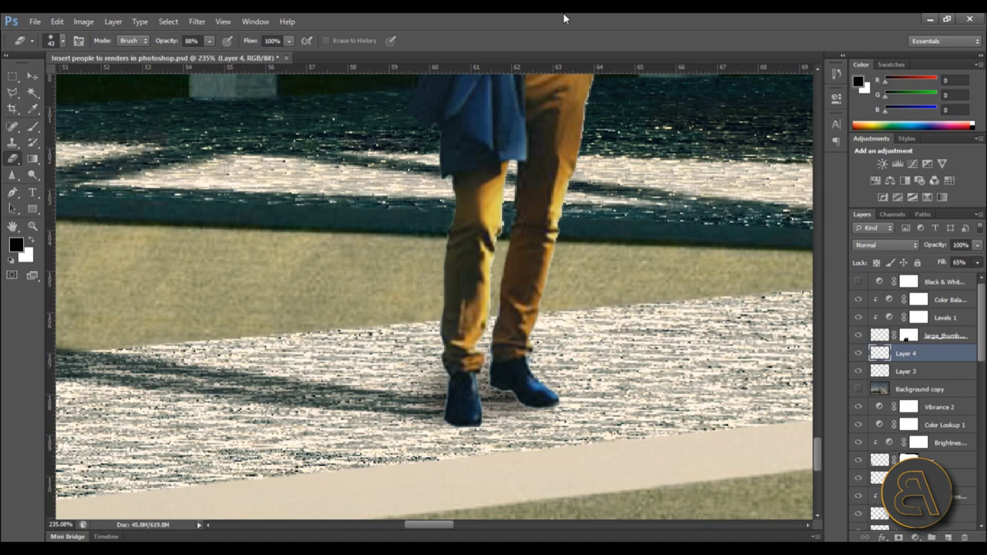
scroll(556, 360, "down", 6)
scroll(557, 360, "down", 1)
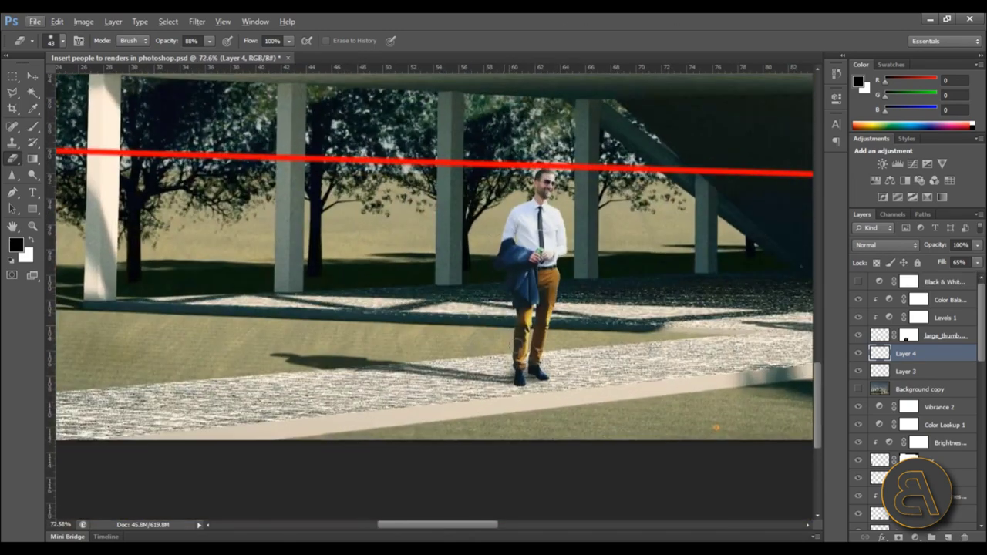
scroll(555, 287, "down", 3)
scroll(555, 288, "down", 1)
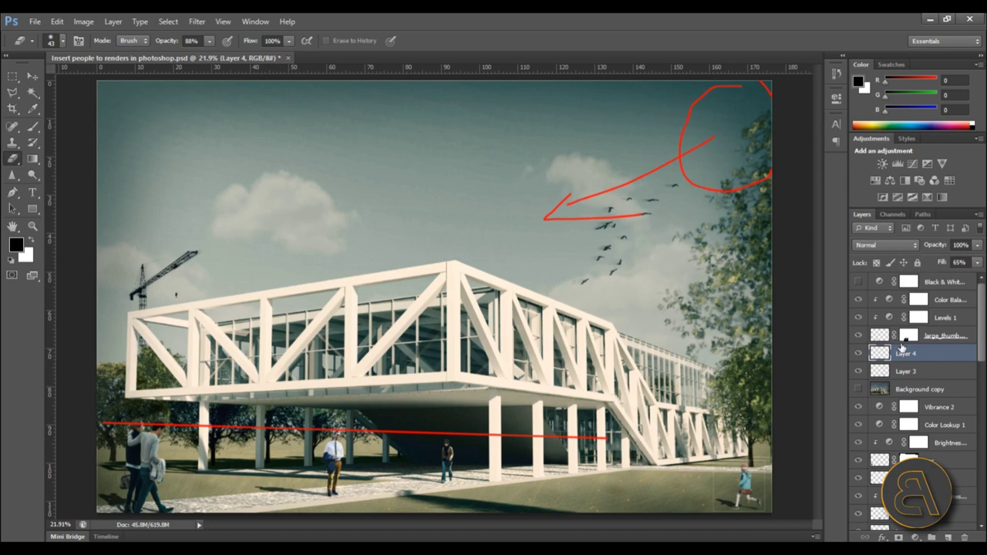
Delete Layer 3, which holds the red horizon line and sun-direction marks.
left_click(859, 371)
left_click(925, 373)
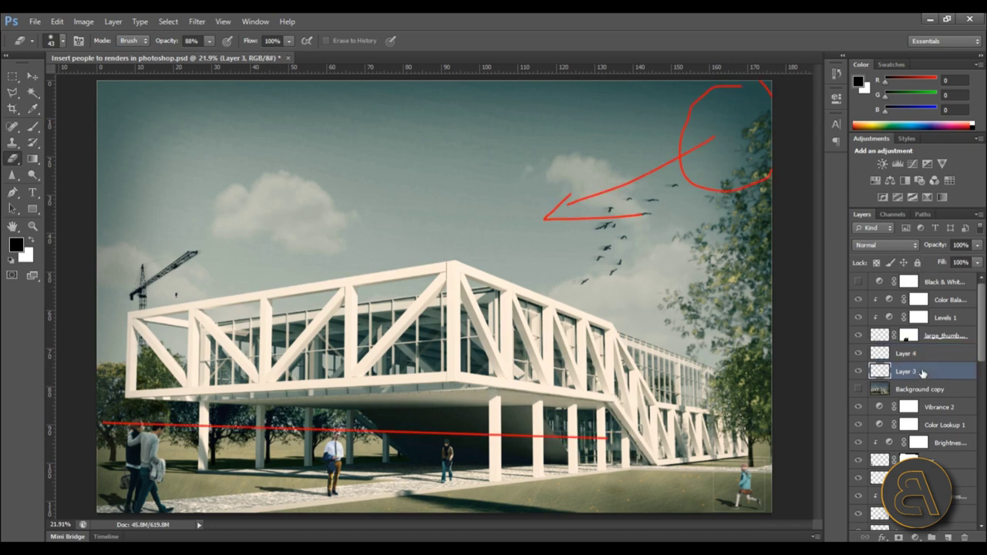
key("Delete")
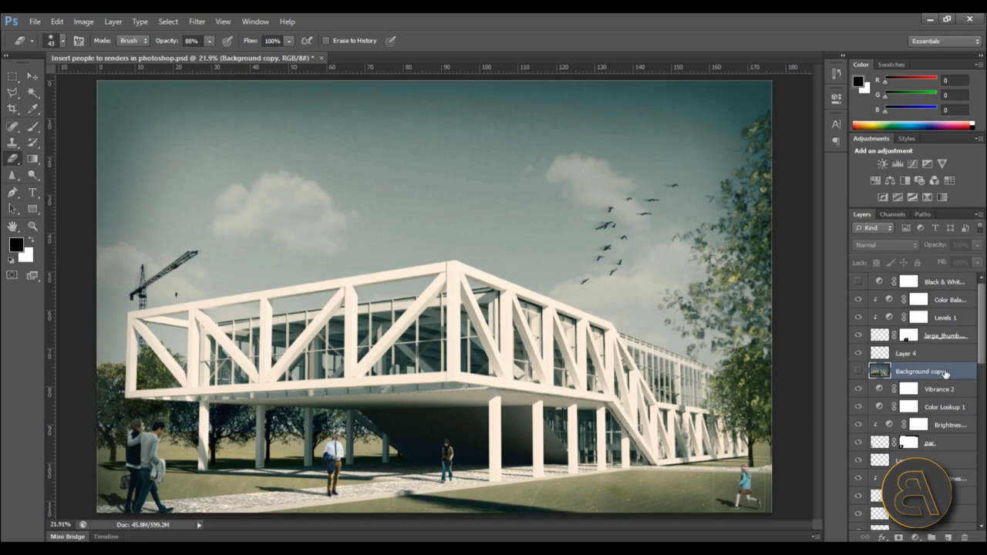
Compare the finished image with the original render by showing and hiding the Background copy layer.
left_click(859, 372)
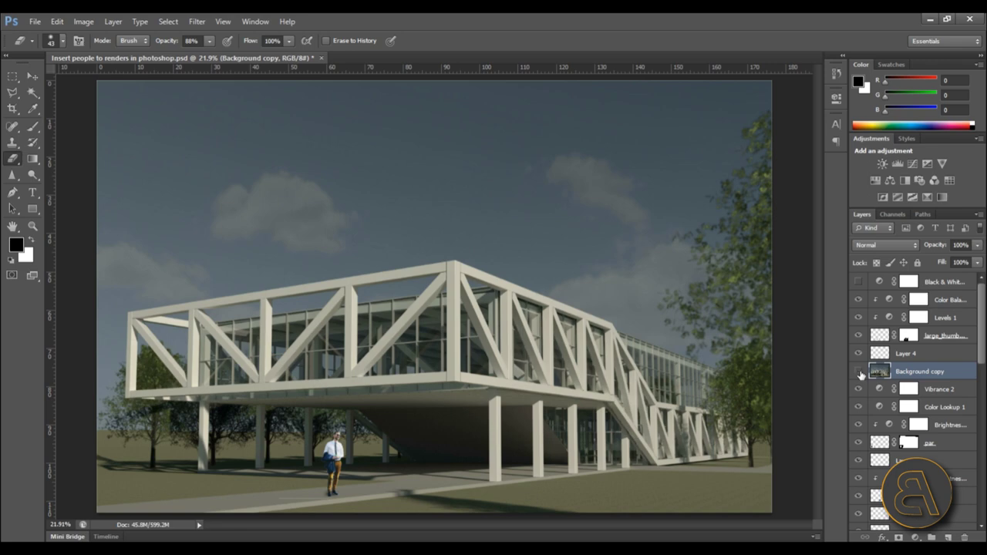
left_click(859, 373)
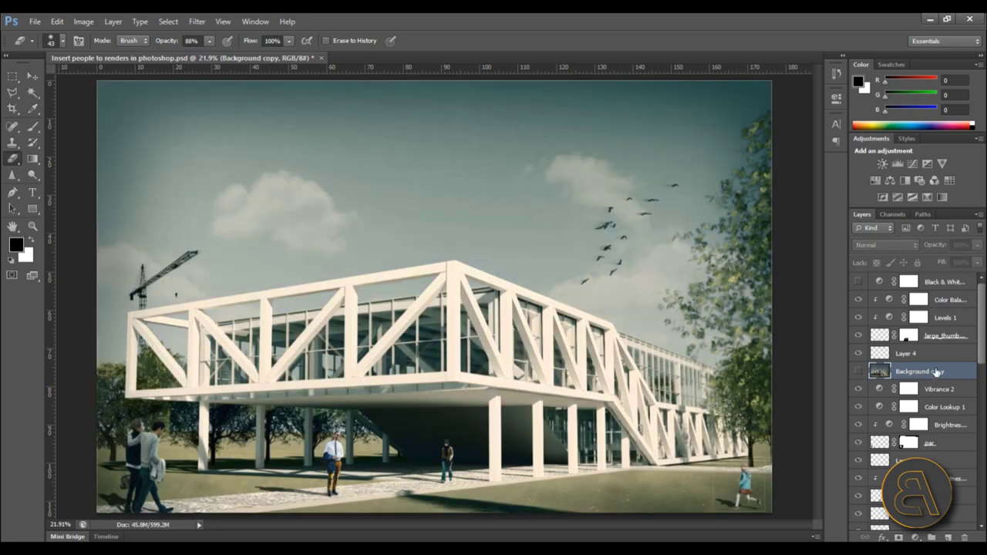
Stamp all visible layers into a new merged layer and place it above every other layer.
left_click(927, 356)
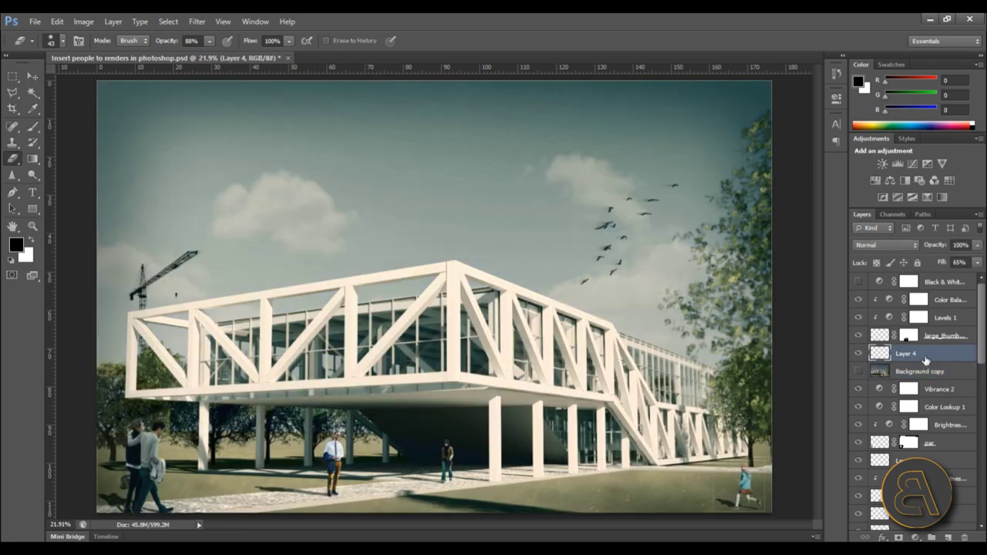
key("ctrl+shift+alt+e")
left_click_drag(925, 356, 917, 271)
left_click(858, 282)
left_click(858, 282)
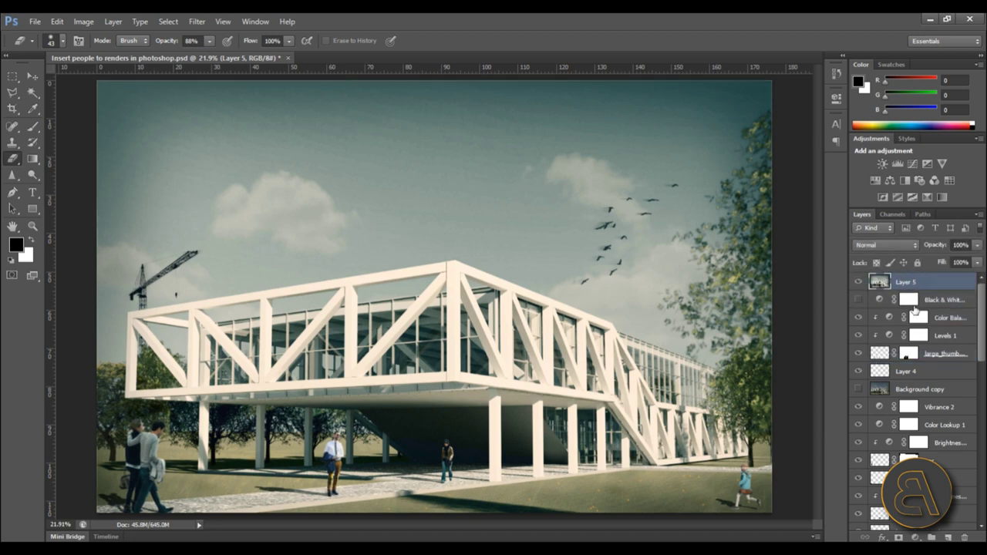
scroll(915, 309, "down", 10)
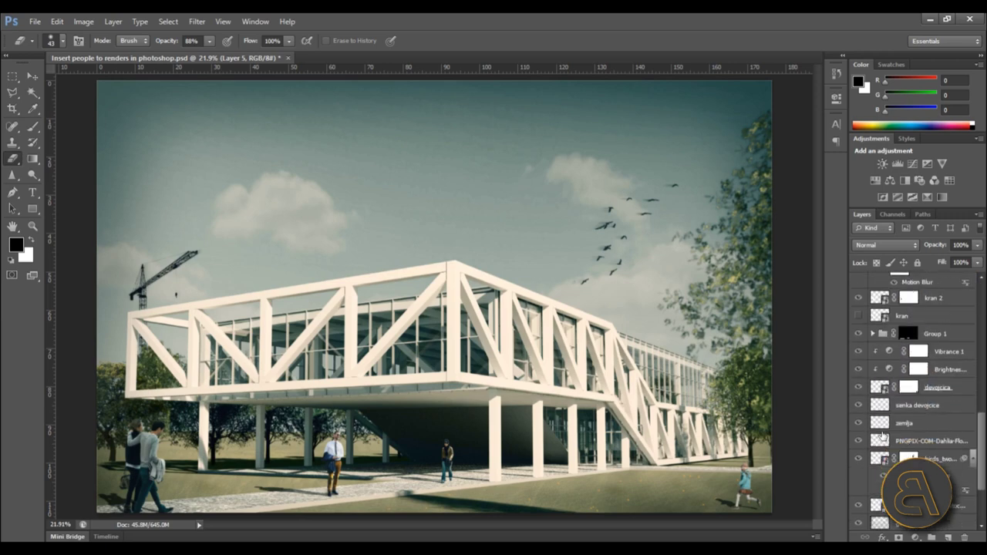
scroll(880, 436, "up", 10)
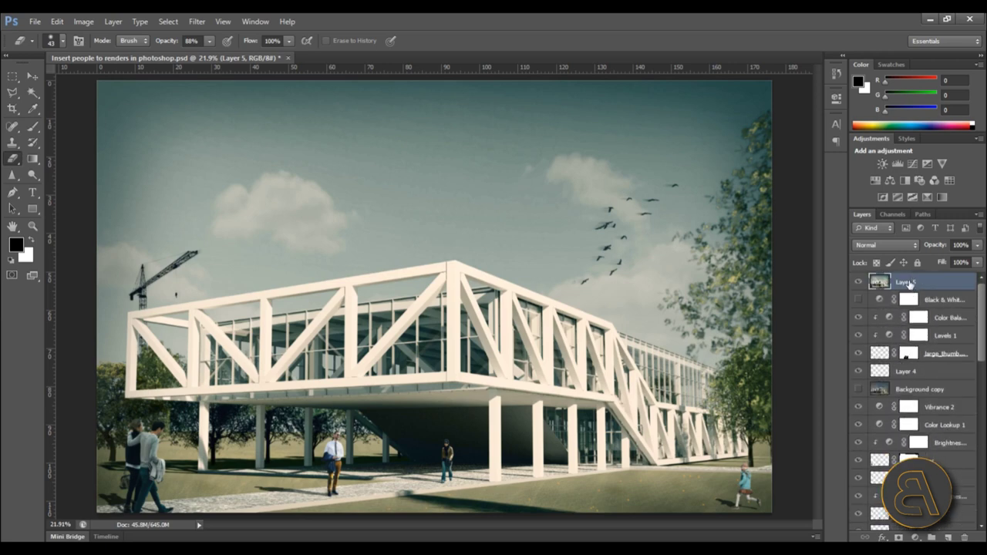
Apply a Gaussian Blur with a 12.7 pixel radius to the merged layer.
left_click(192, 22)
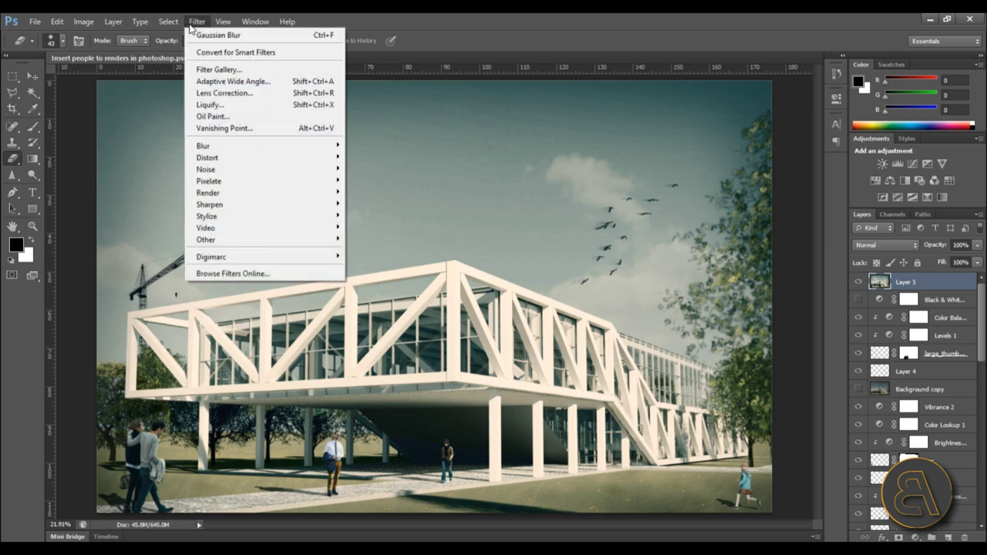
mouse_move(213, 145)
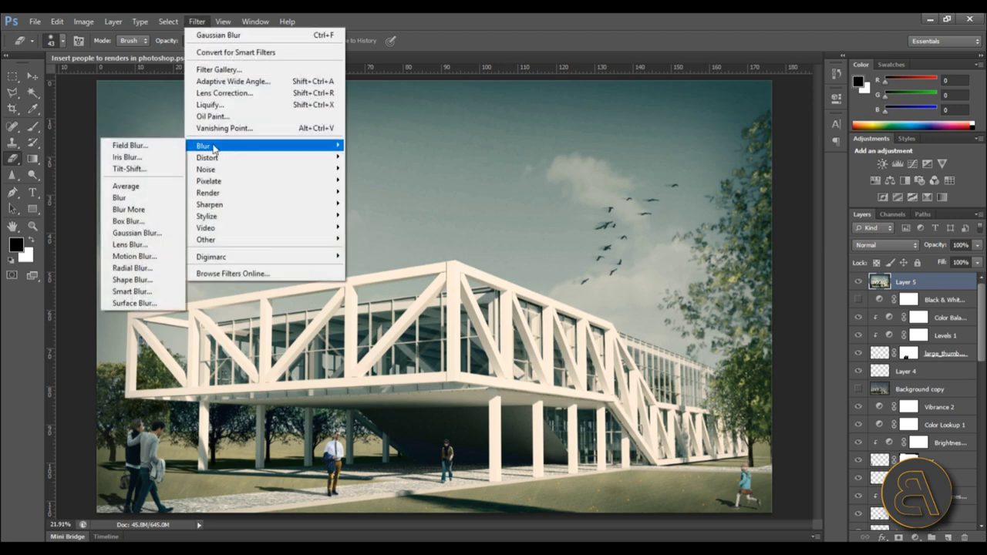
left_click(137, 234)
left_click_drag(525, 354, 550, 352)
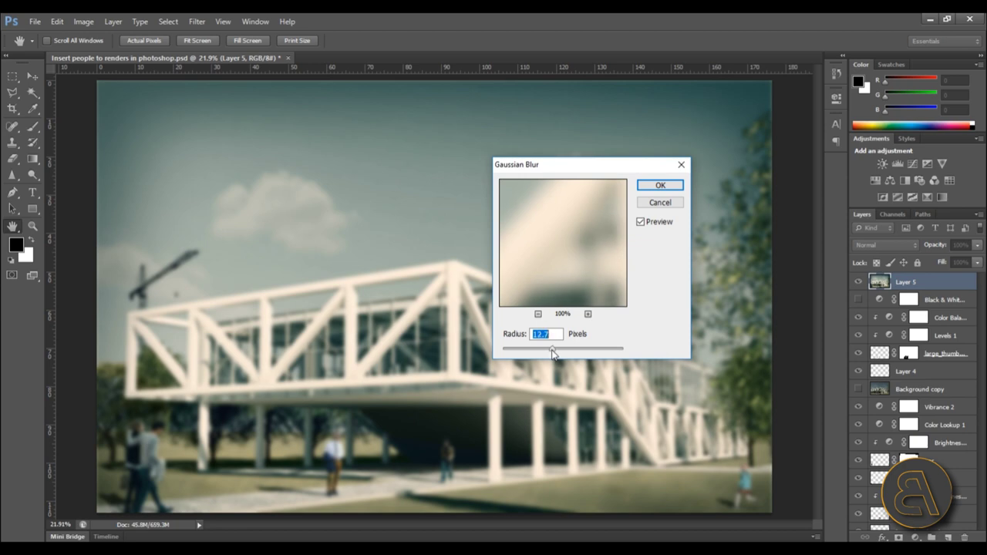
left_click(660, 185)
key("e")
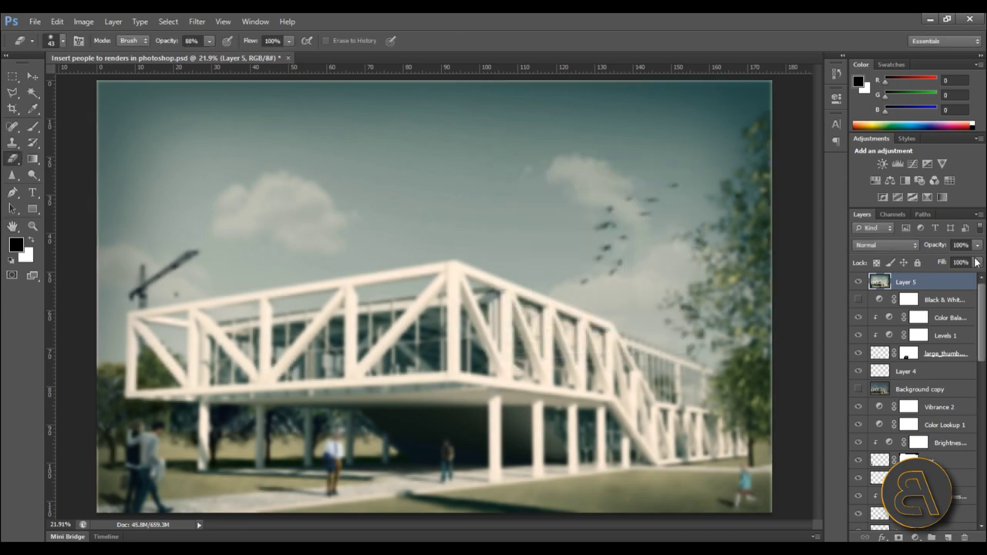
Reduce the fill of the blurred merged layer to 36%.
left_click_drag(936, 271, 931, 277)
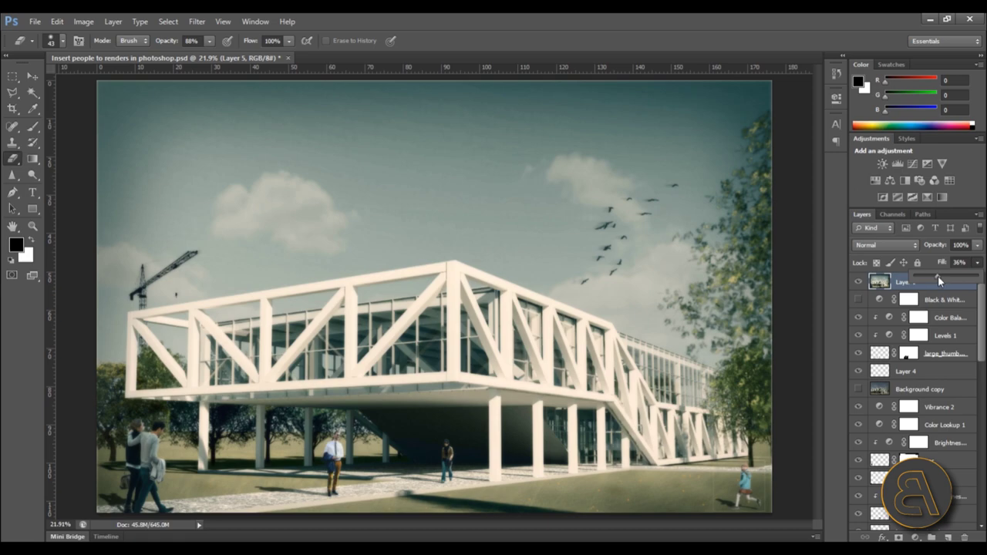
left_click(697, 15)
scroll(405, 481, "up", 4)
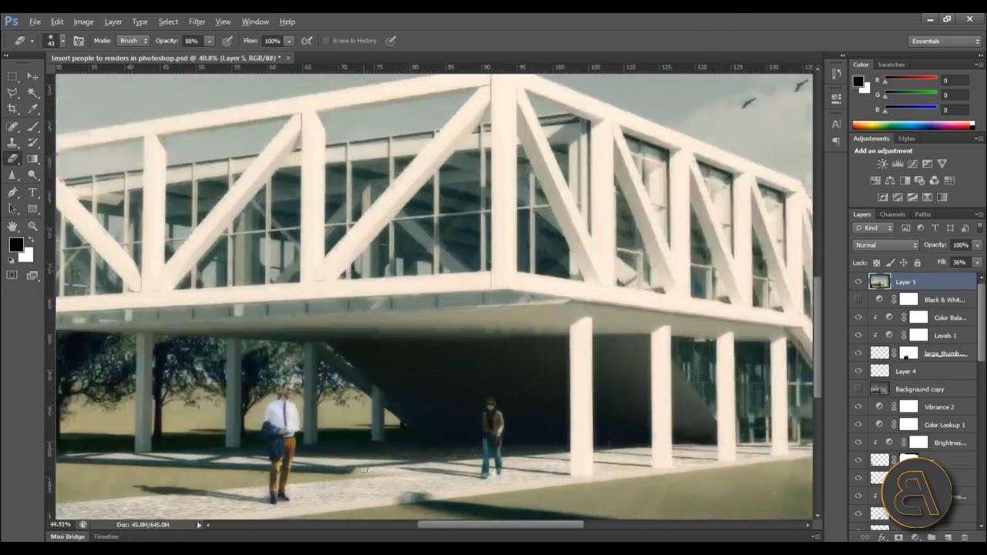
scroll(364, 469, "down", 4)
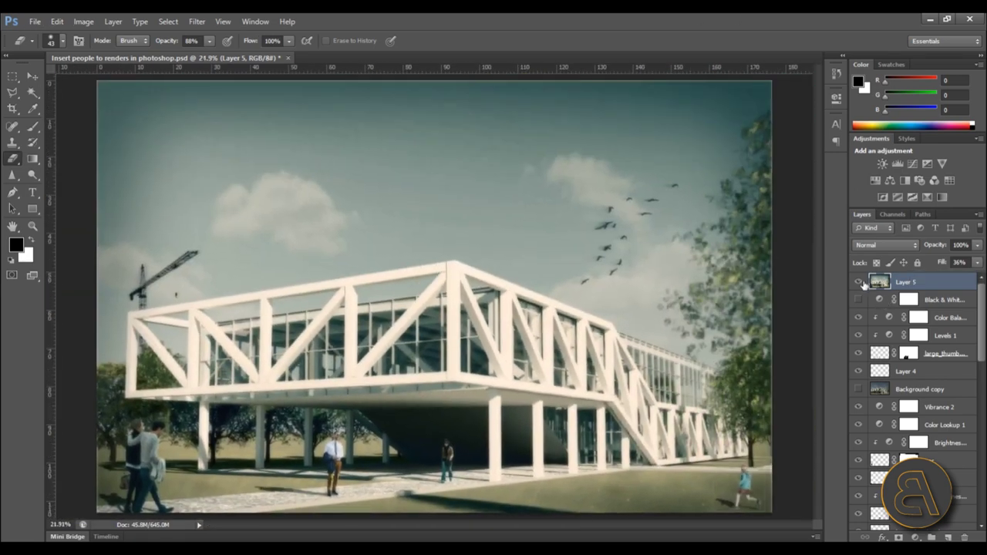
Toggle the blurred layer's visibility to compare the render with and without the soft blur effect.
left_click(859, 282)
left_click(859, 282)
left_click(859, 282)
left_click(858, 282)
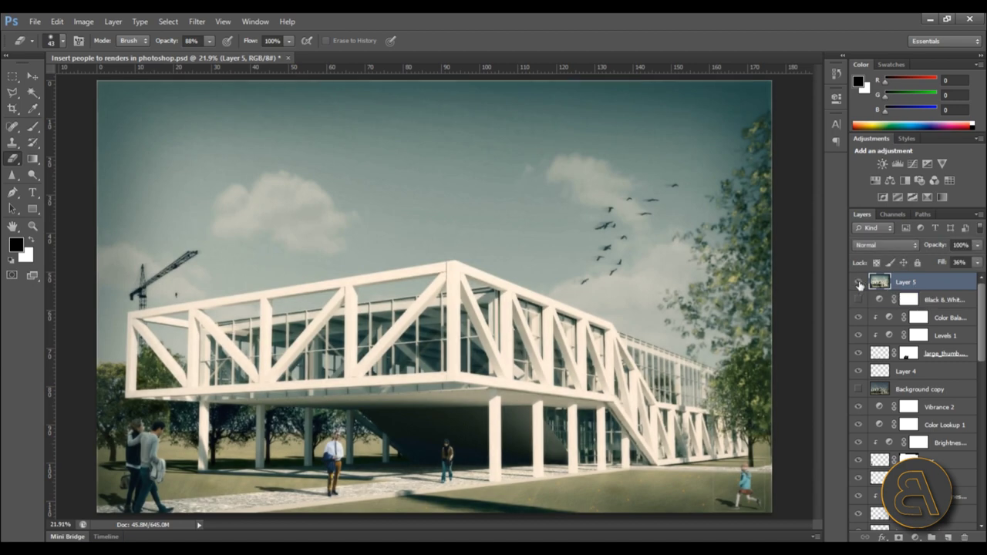